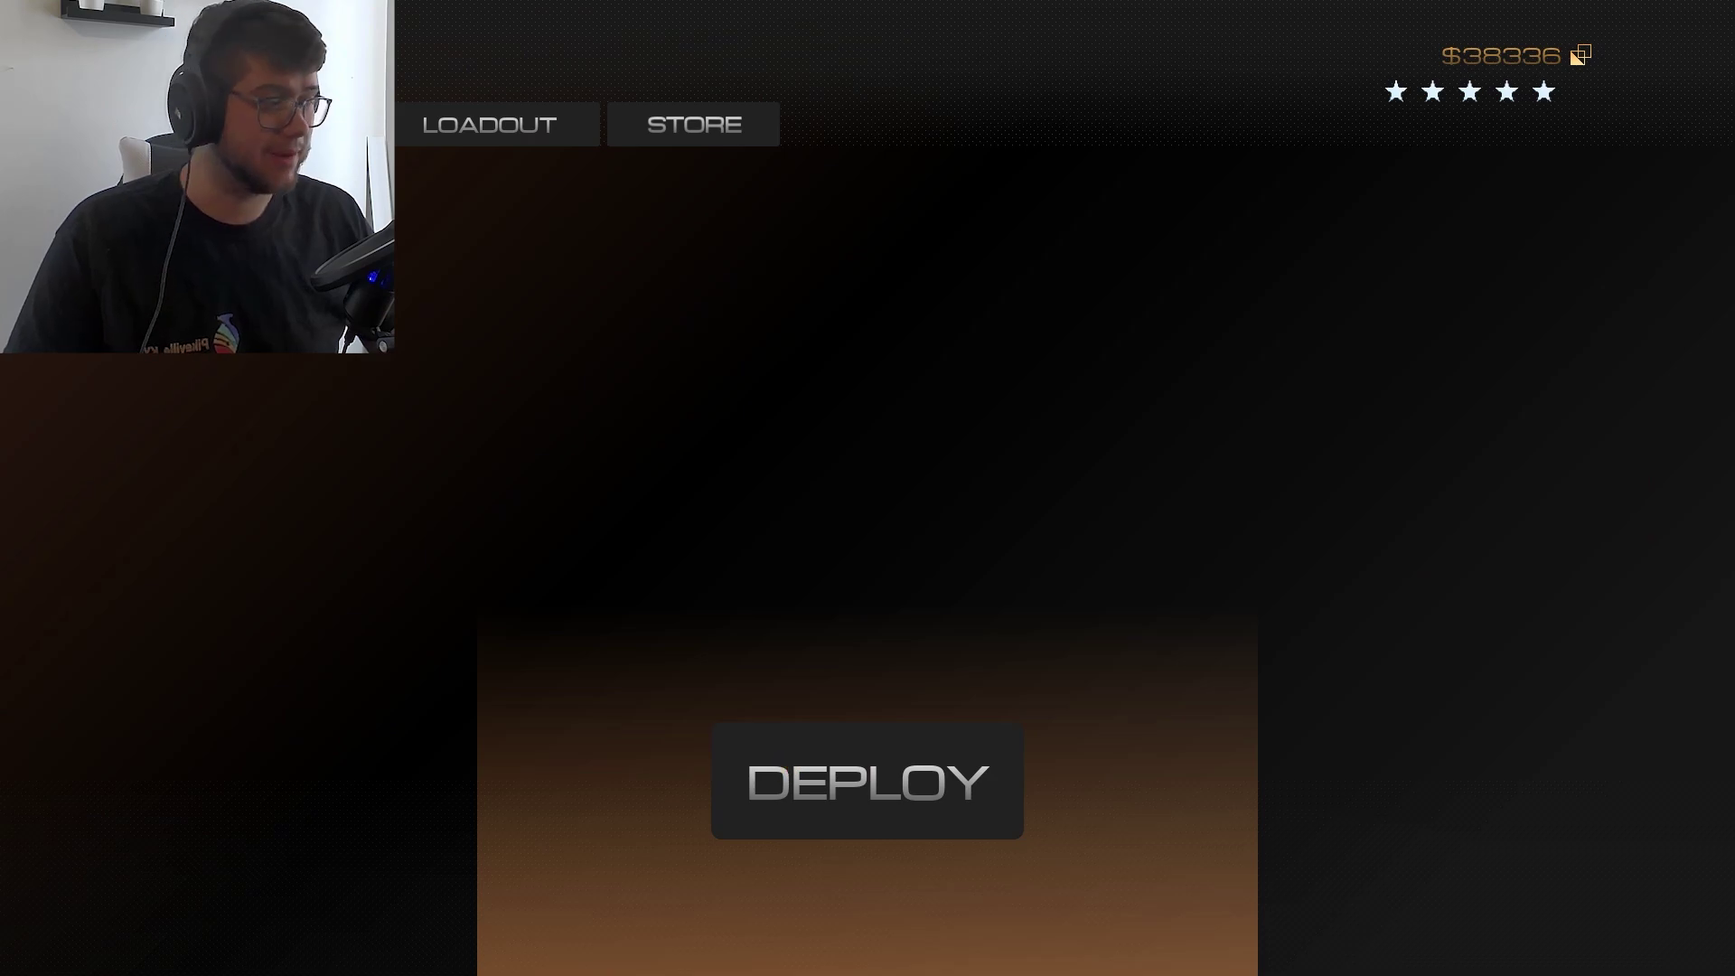
Deploy into the city map, enable cheats, and open the Real-time Game Editor with the grave key
left_click(869, 782)
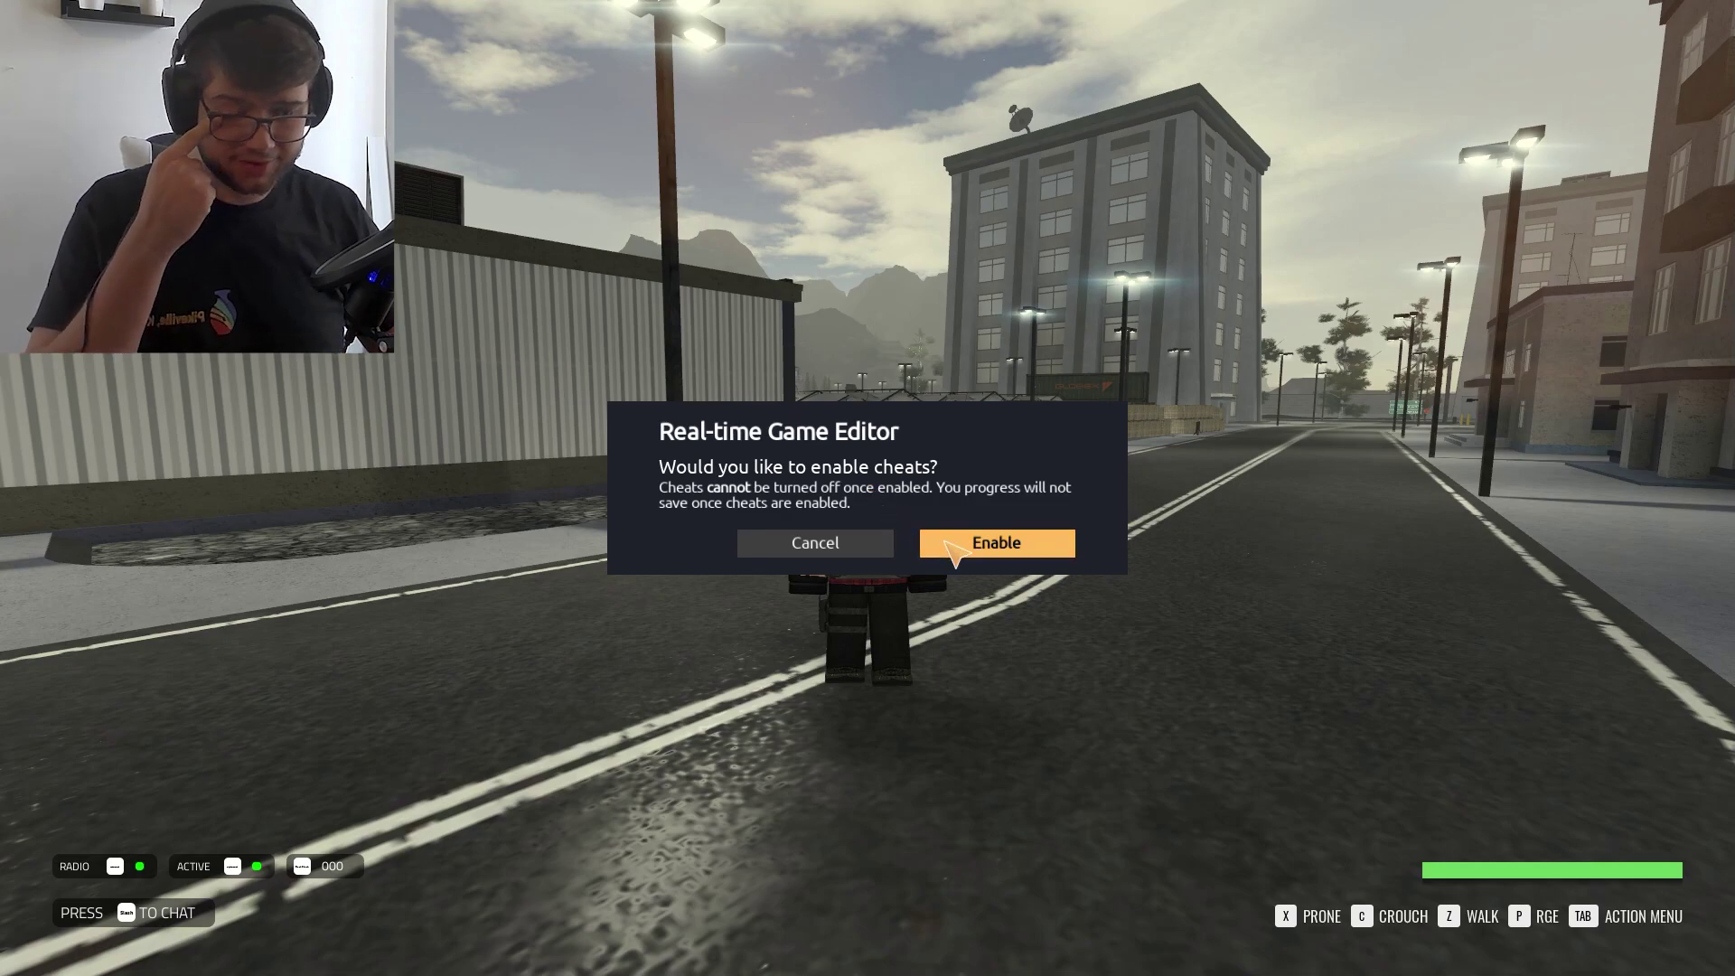
left_click(937, 543)
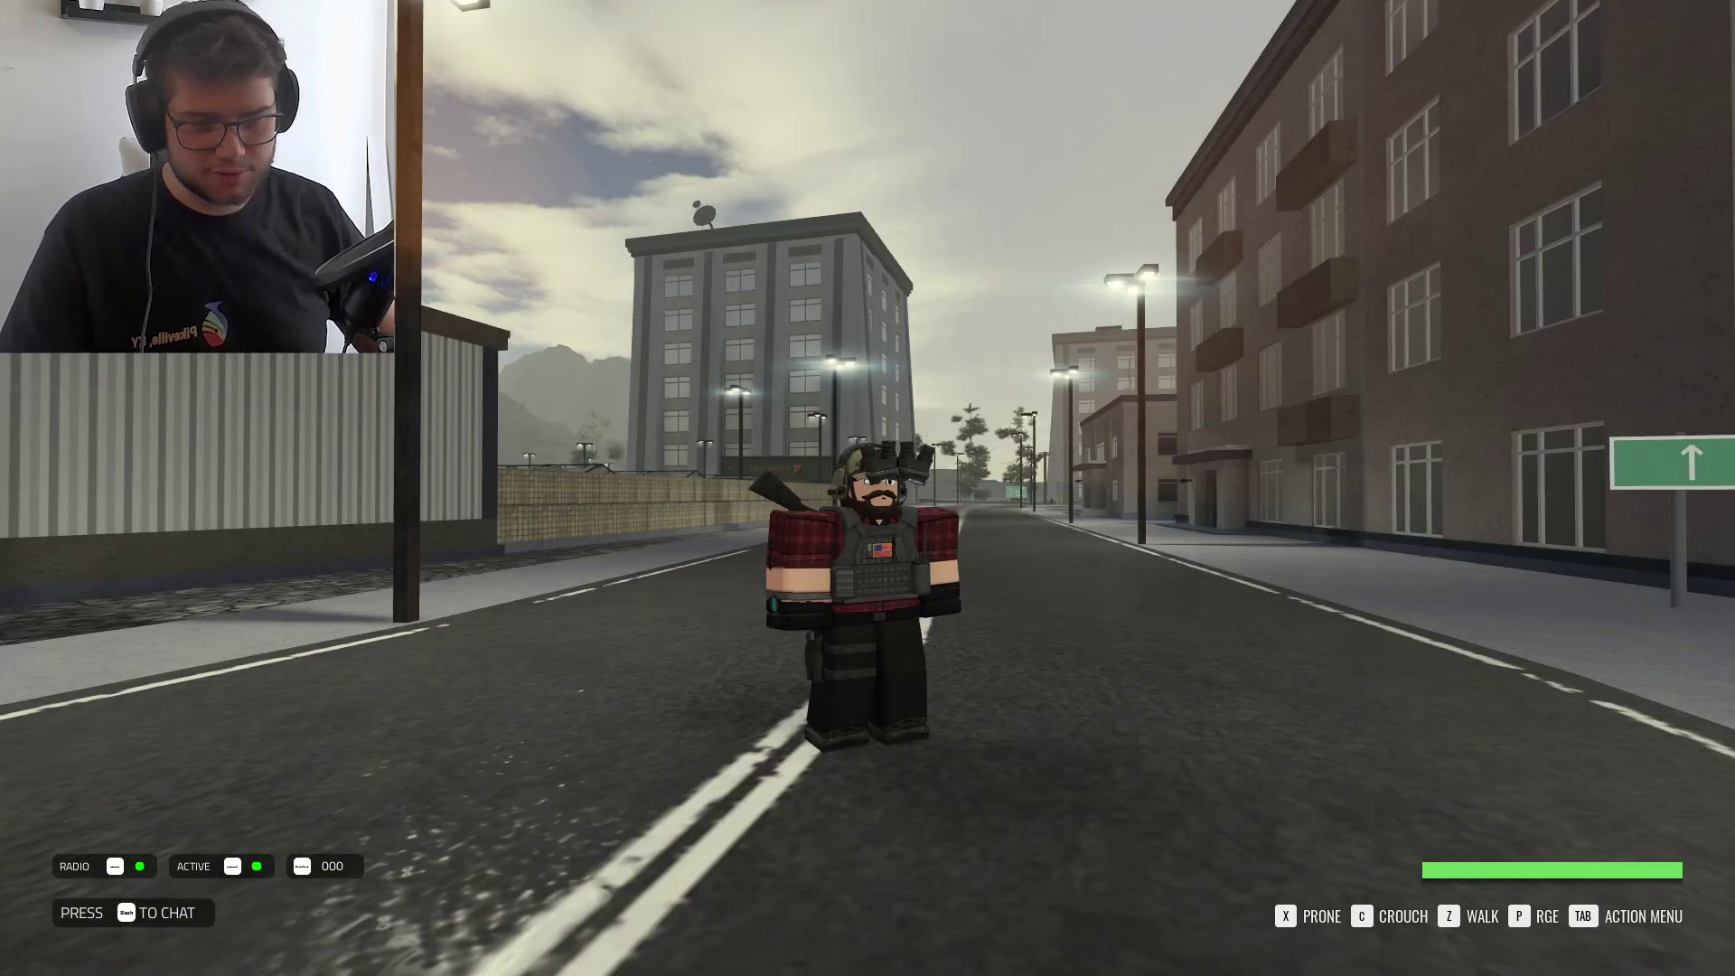
key("s")
key("grave")
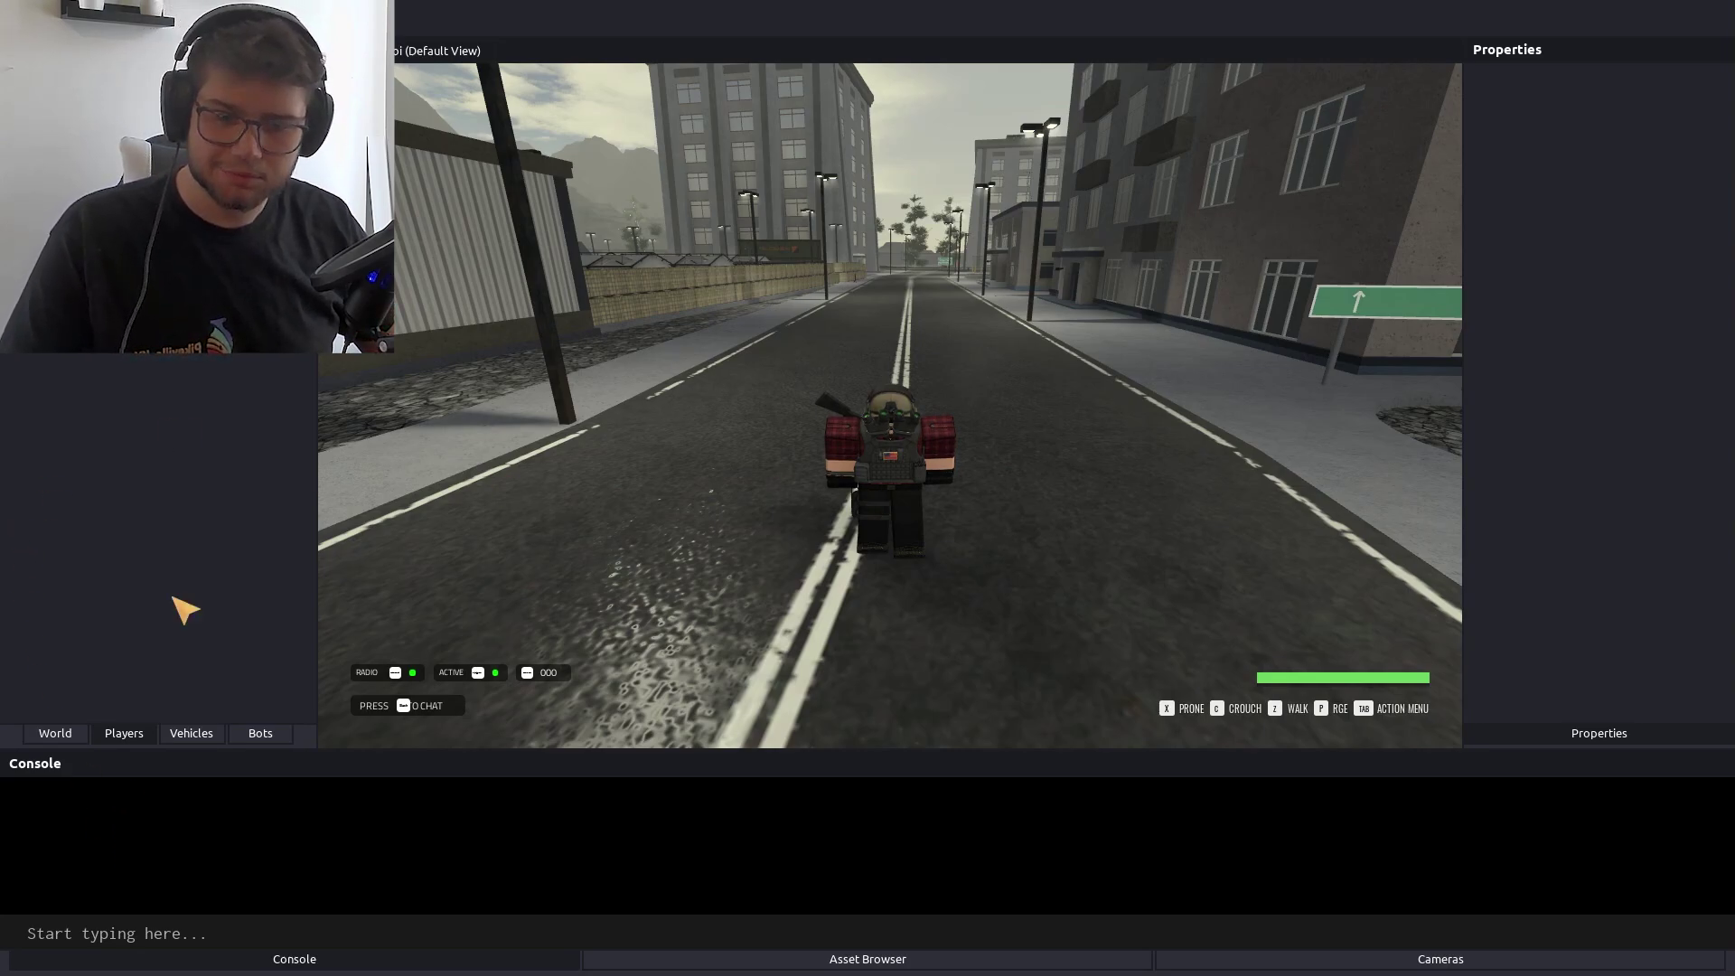
Drag an RLF_Basic bot from Root > Bot > RLF onto the street ahead of the player
left_click(707, 958)
double_click(62, 855)
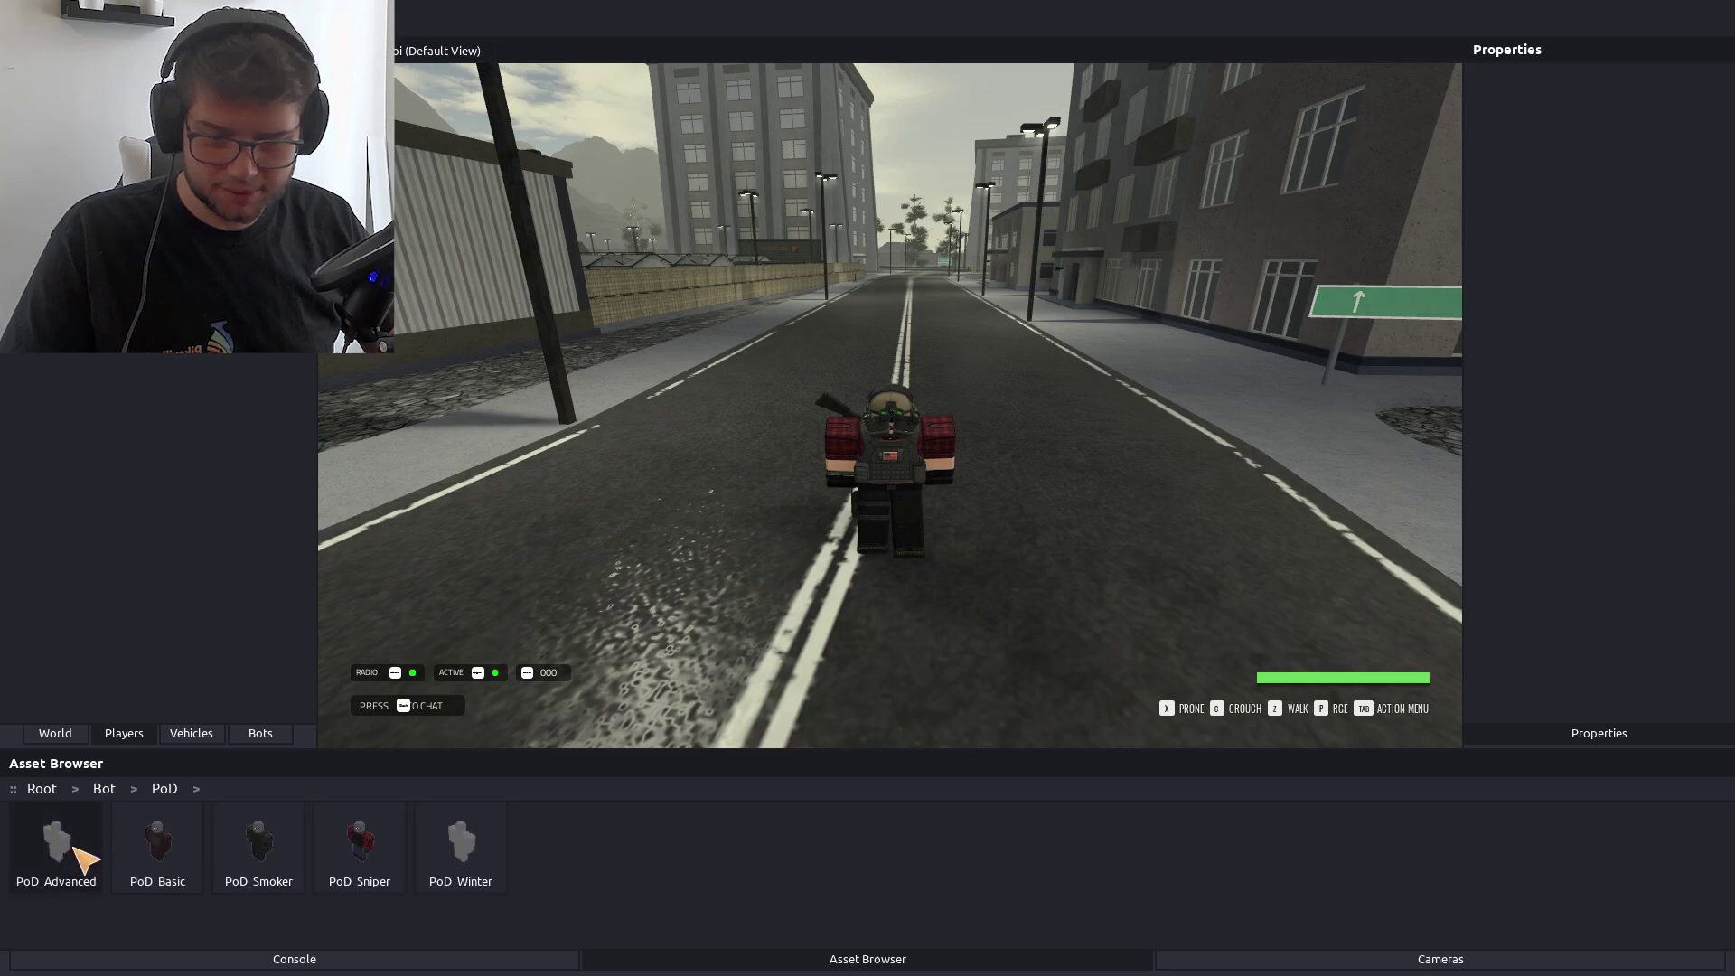
left_click(92, 787)
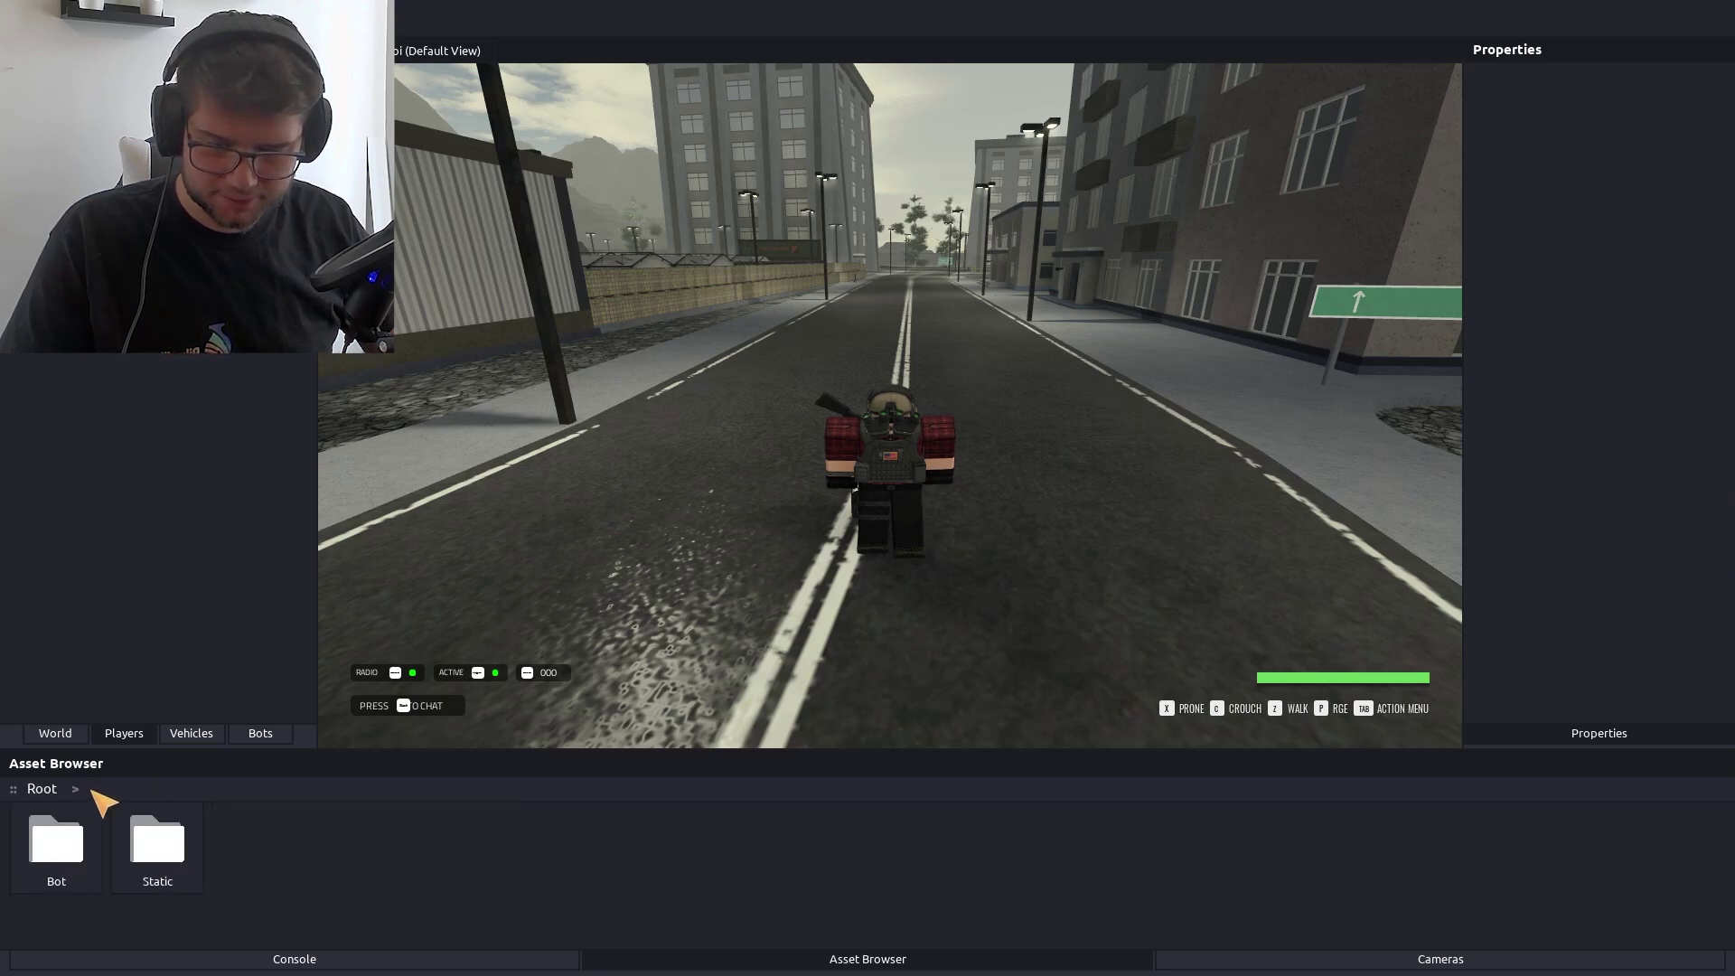
double_click(56, 841)
double_click(156, 841)
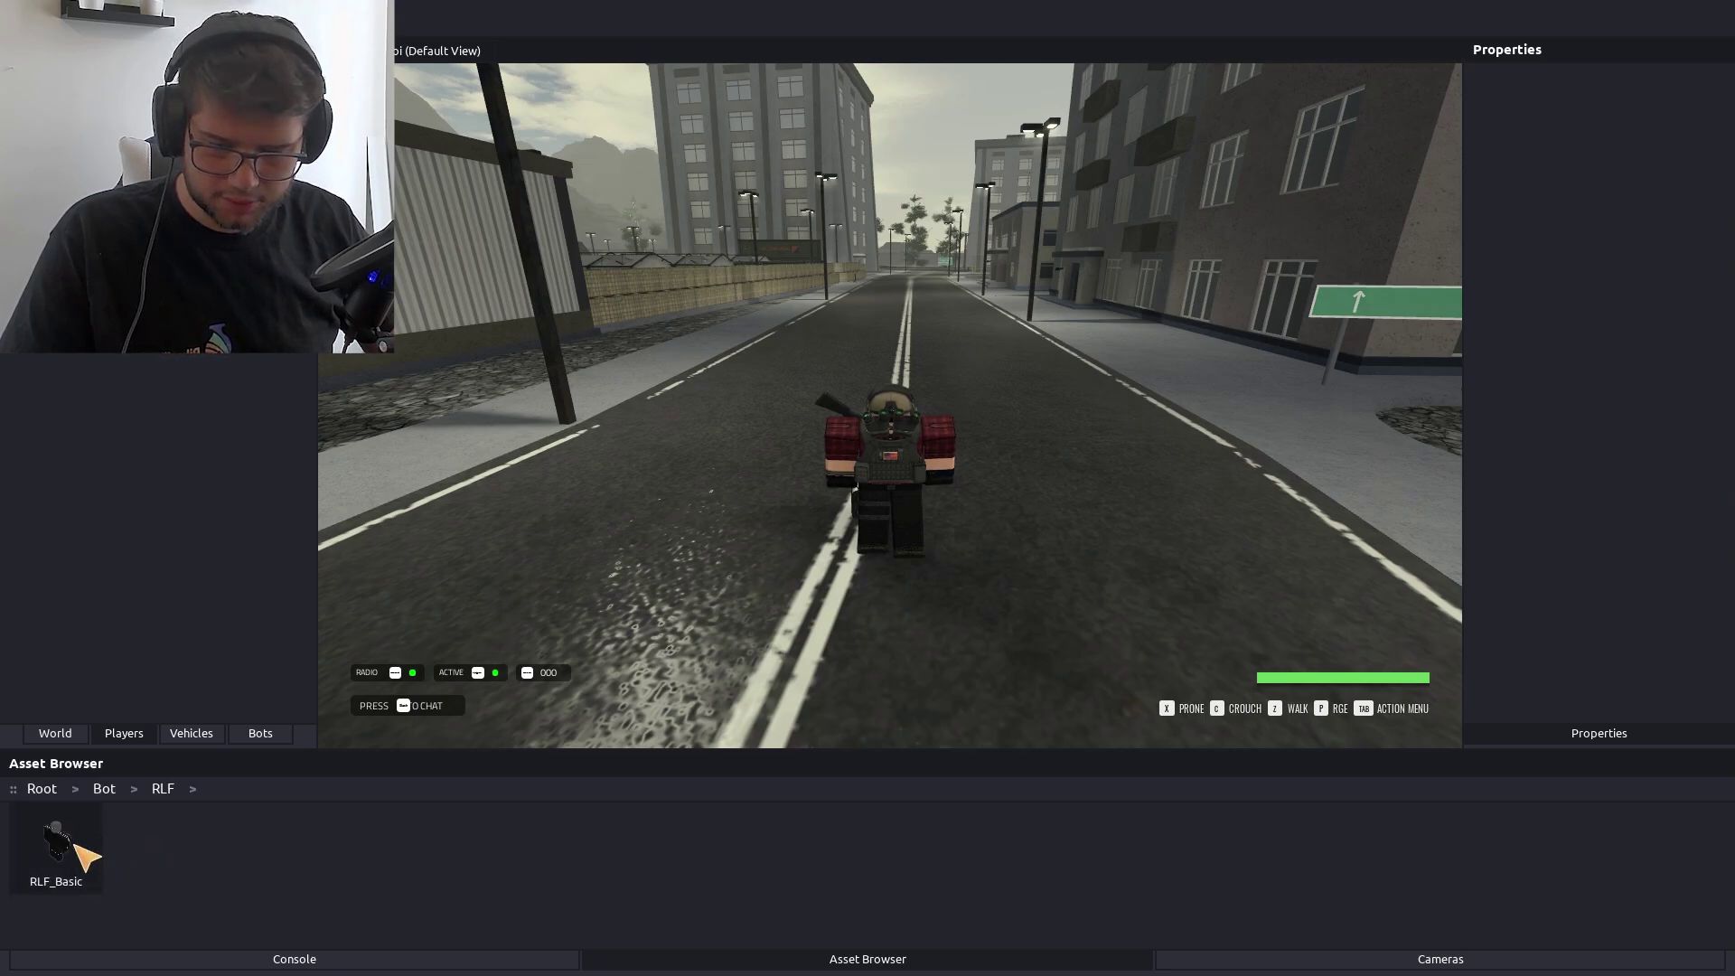
left_click_drag(84, 854, 863, 408)
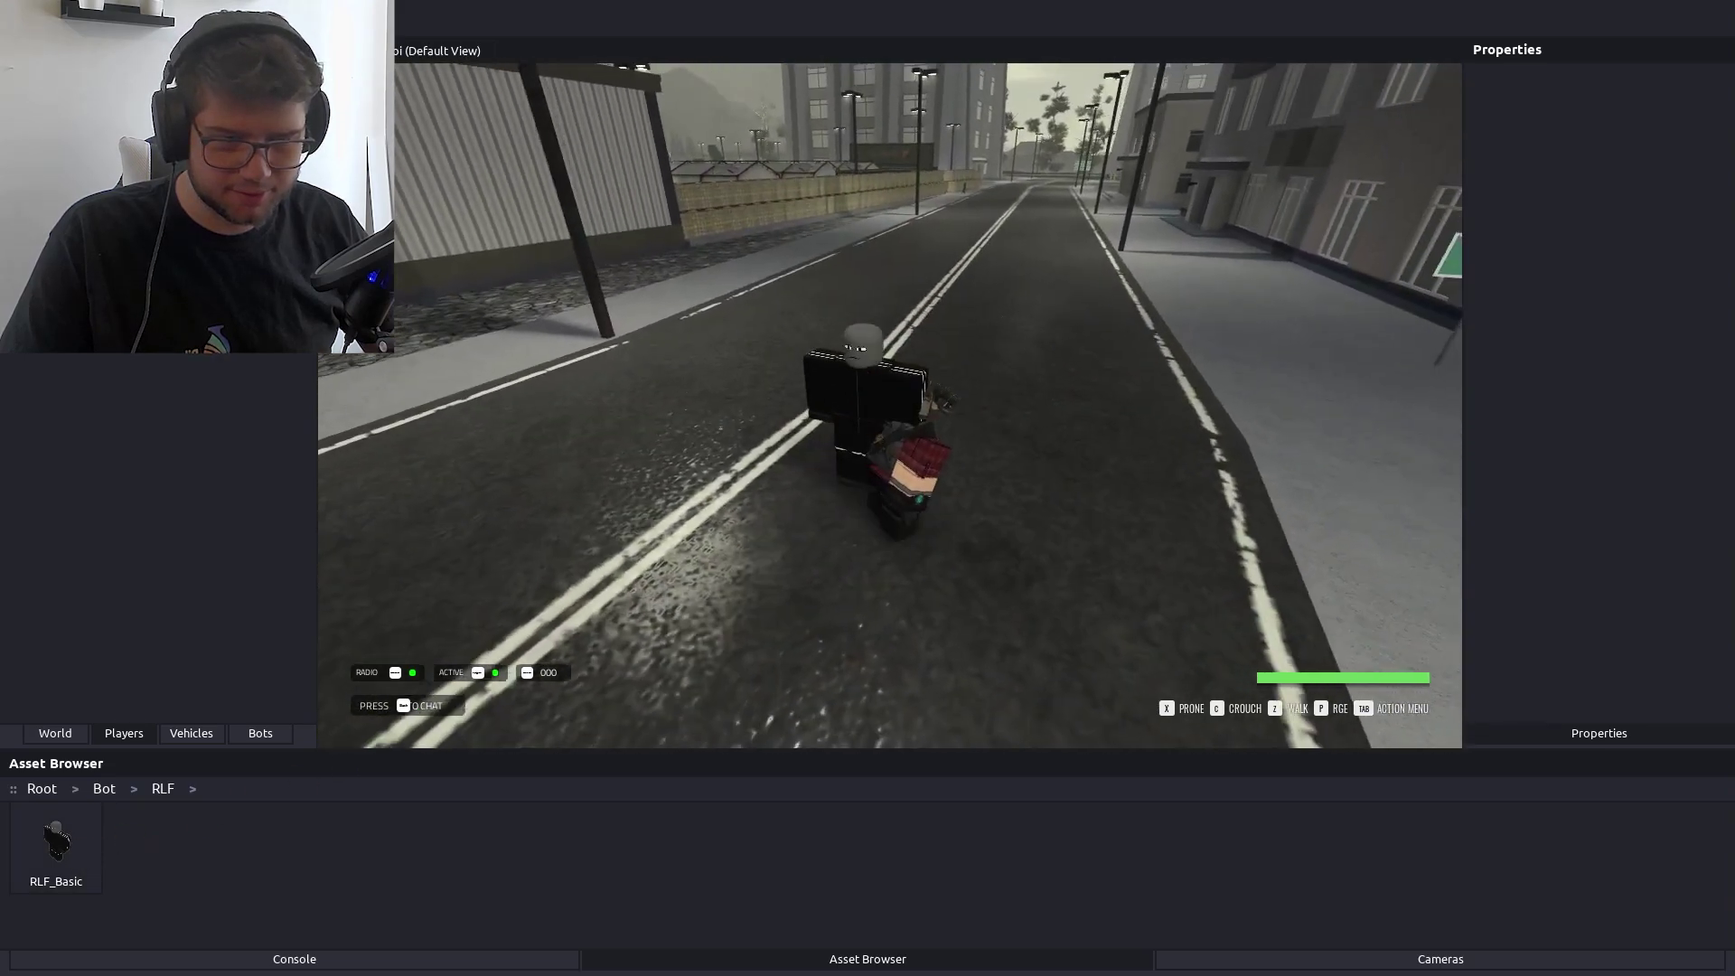
Reset the character from the pause menu, walk out the supply room doorway, and return to the editor
key("Escape")
key("Escape")
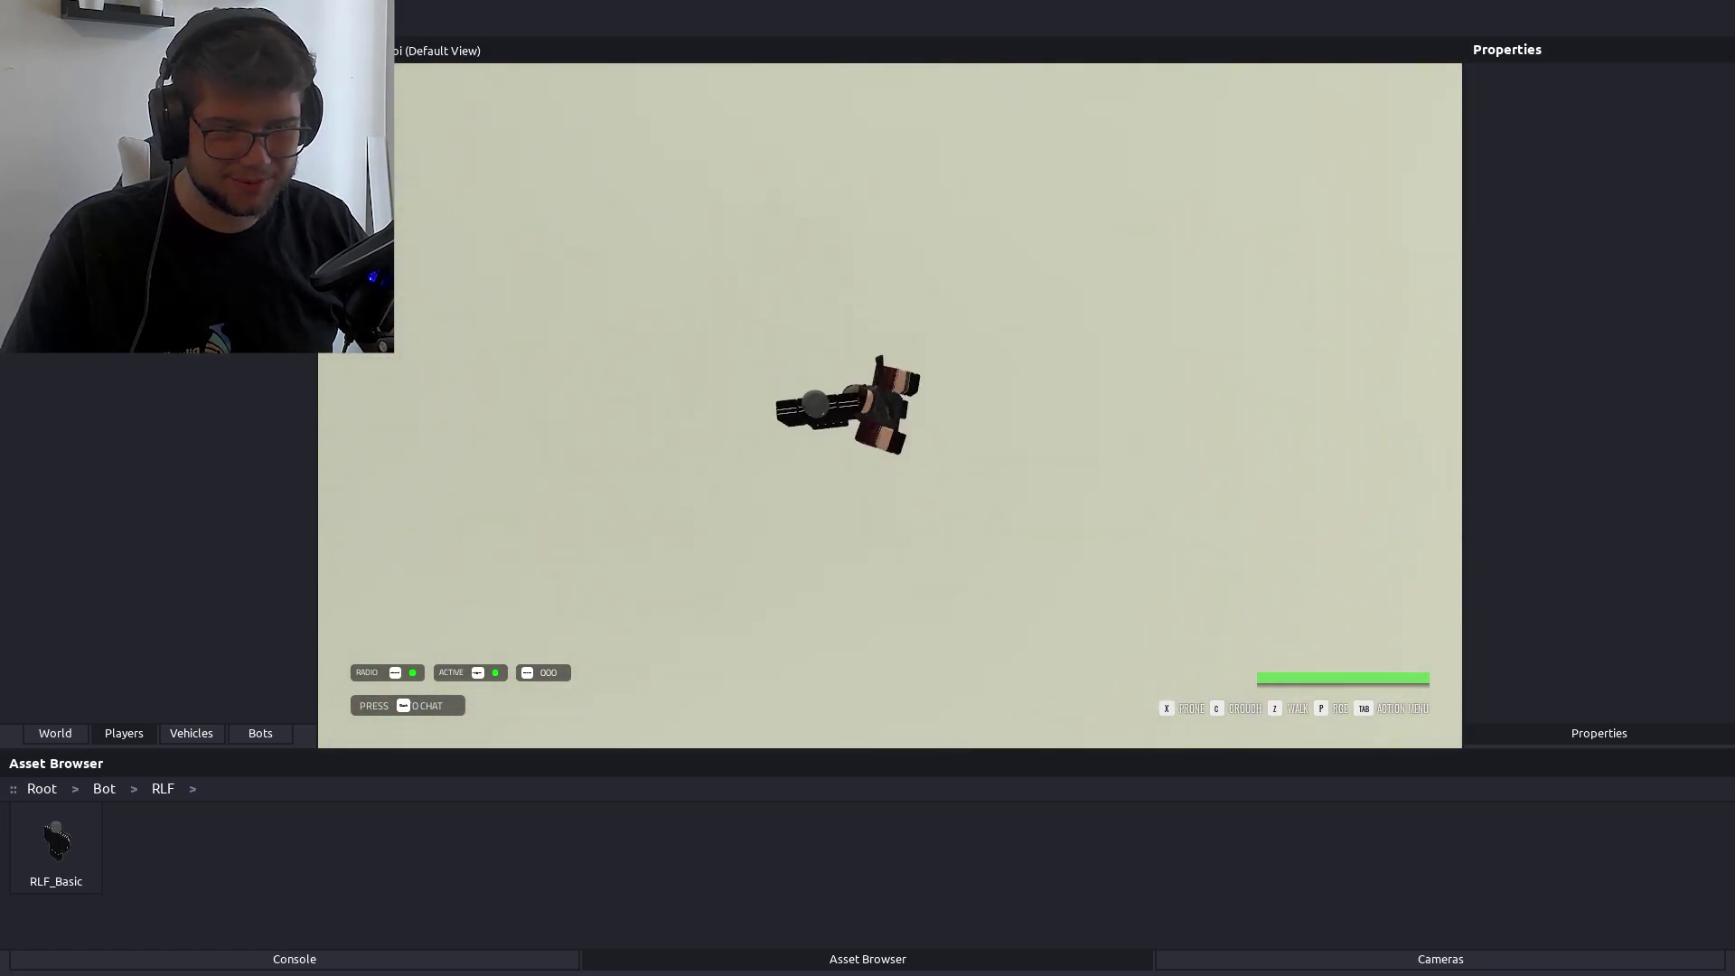
key("Escape")
key("Escape")
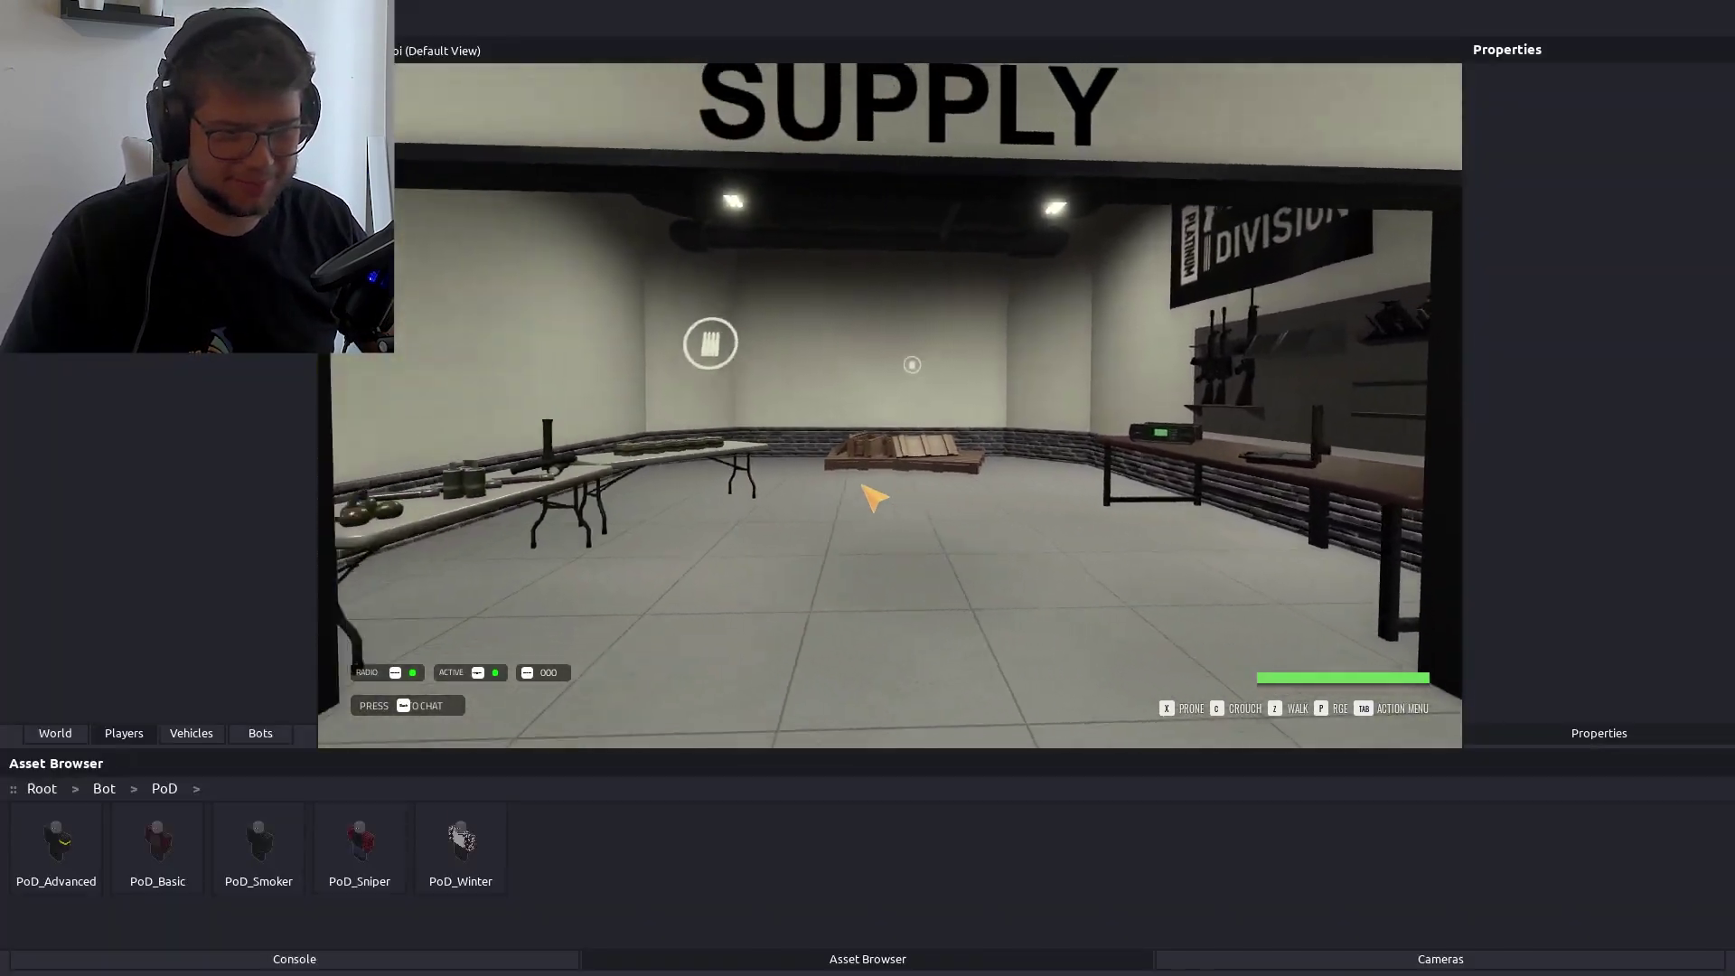
key("w")
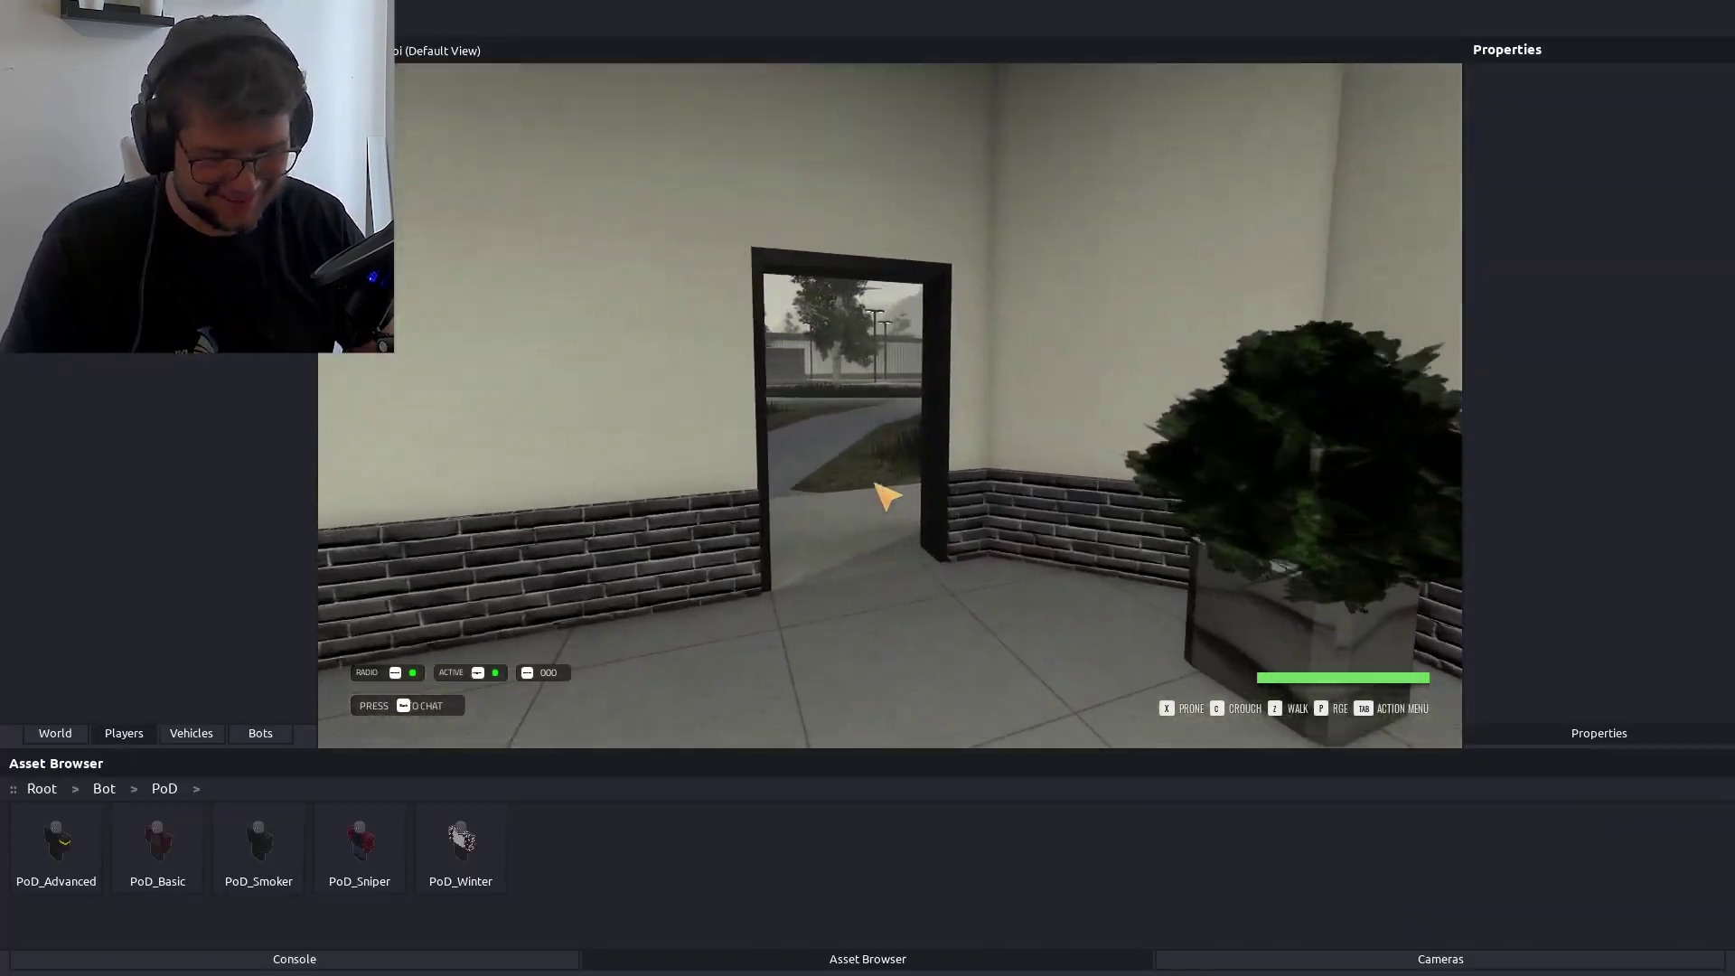
key("Escape")
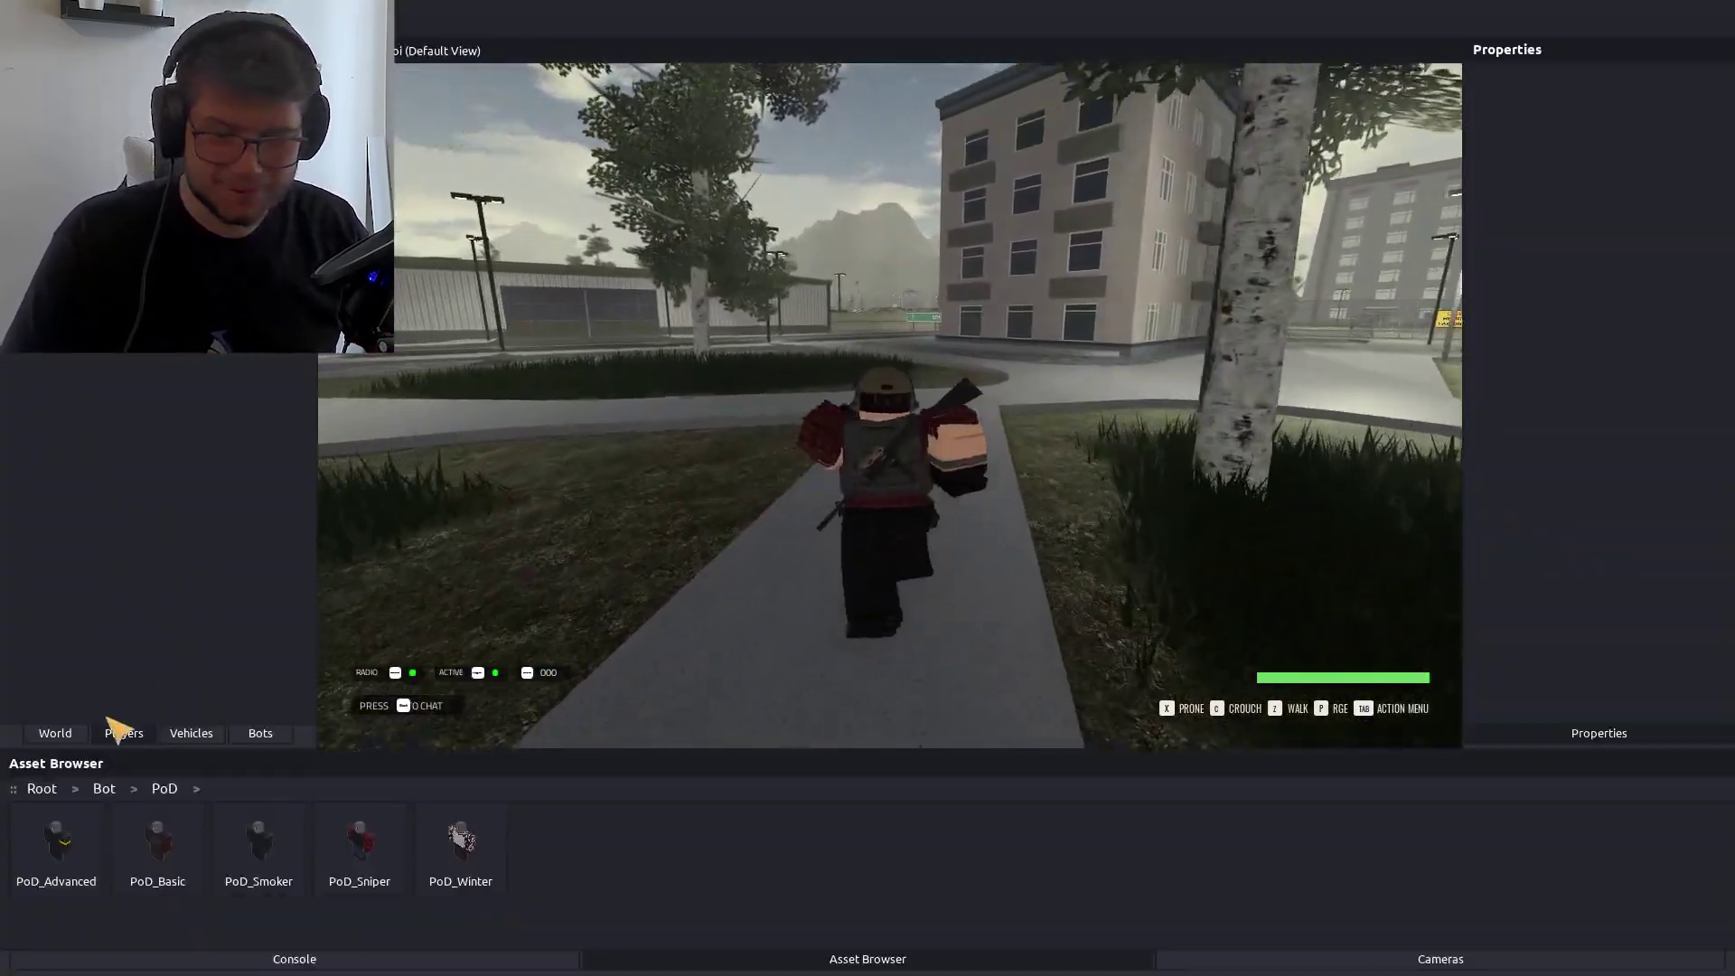
Browse the Static Furniture and Structures props, then open the Misc props folder
left_click(41, 788)
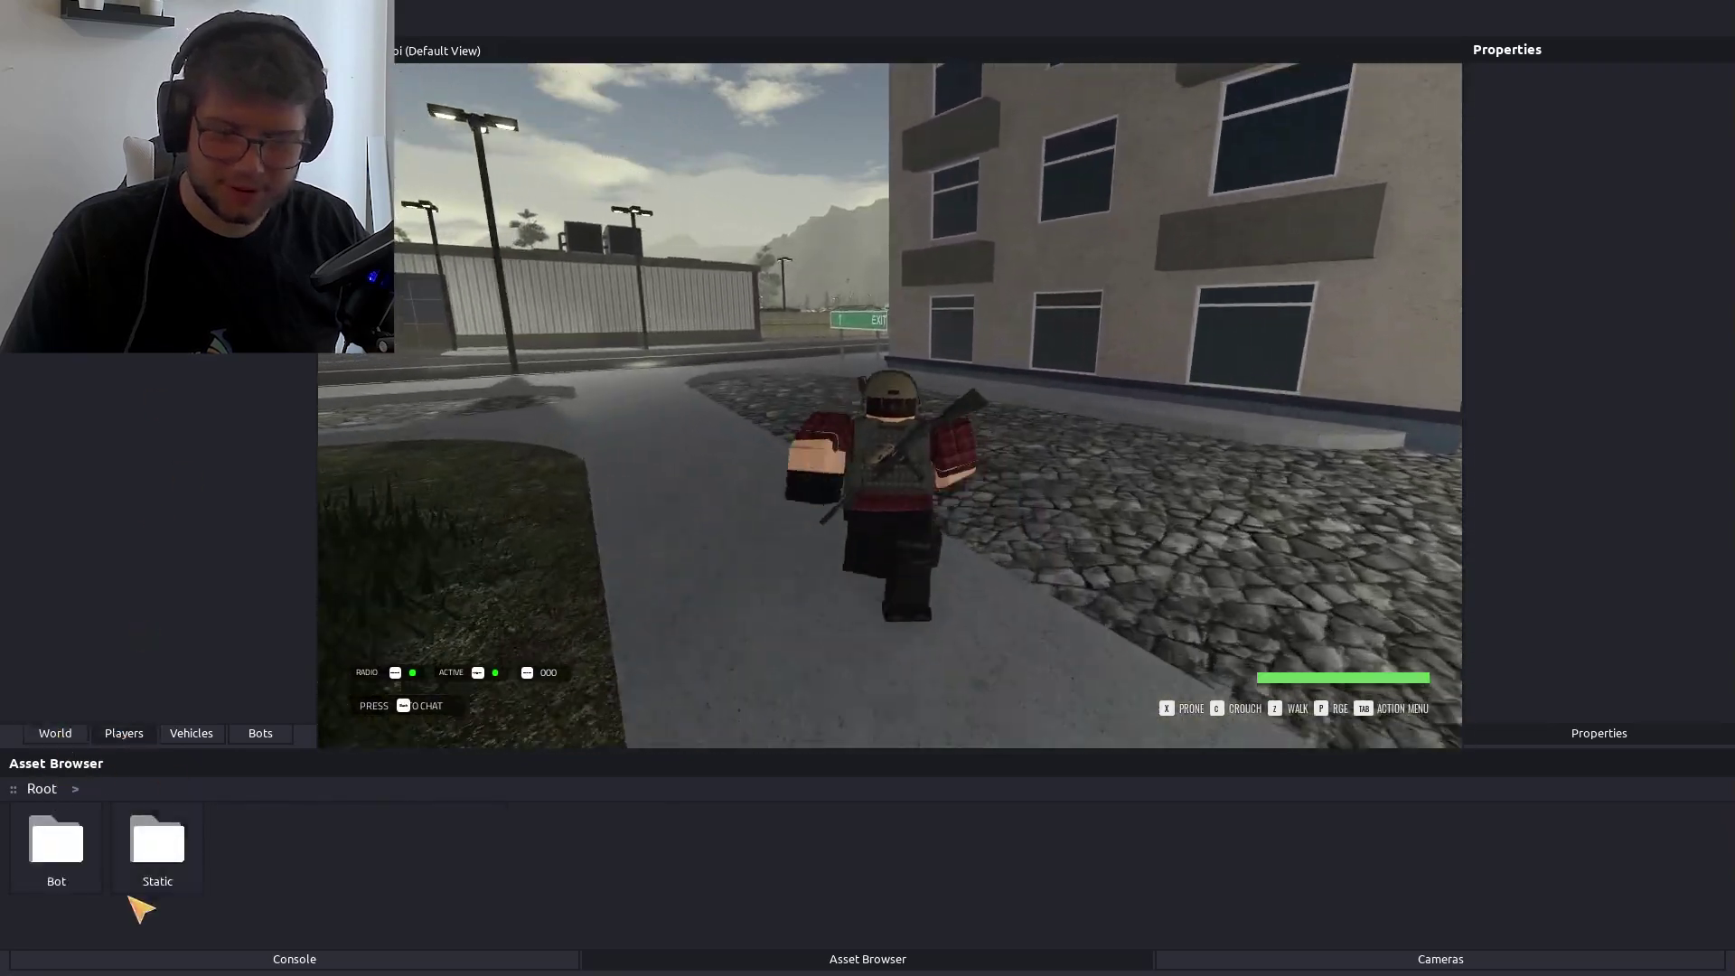
double_click(163, 834)
double_click(61, 847)
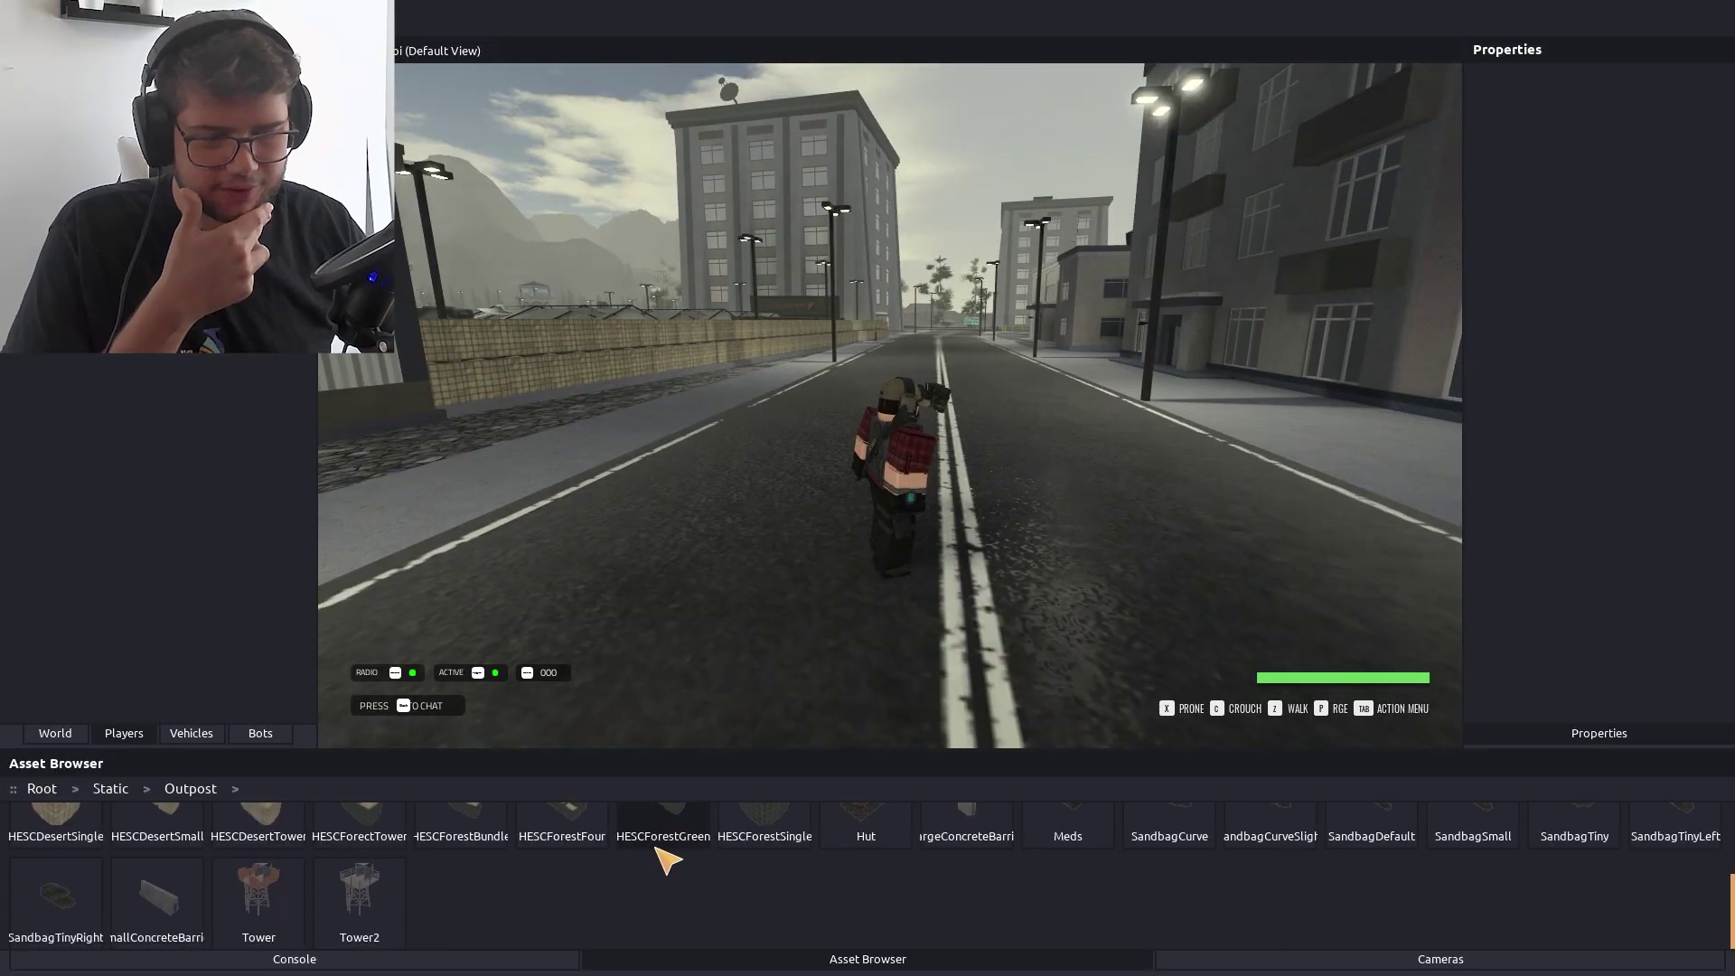
scroll(659, 859, "up", 5)
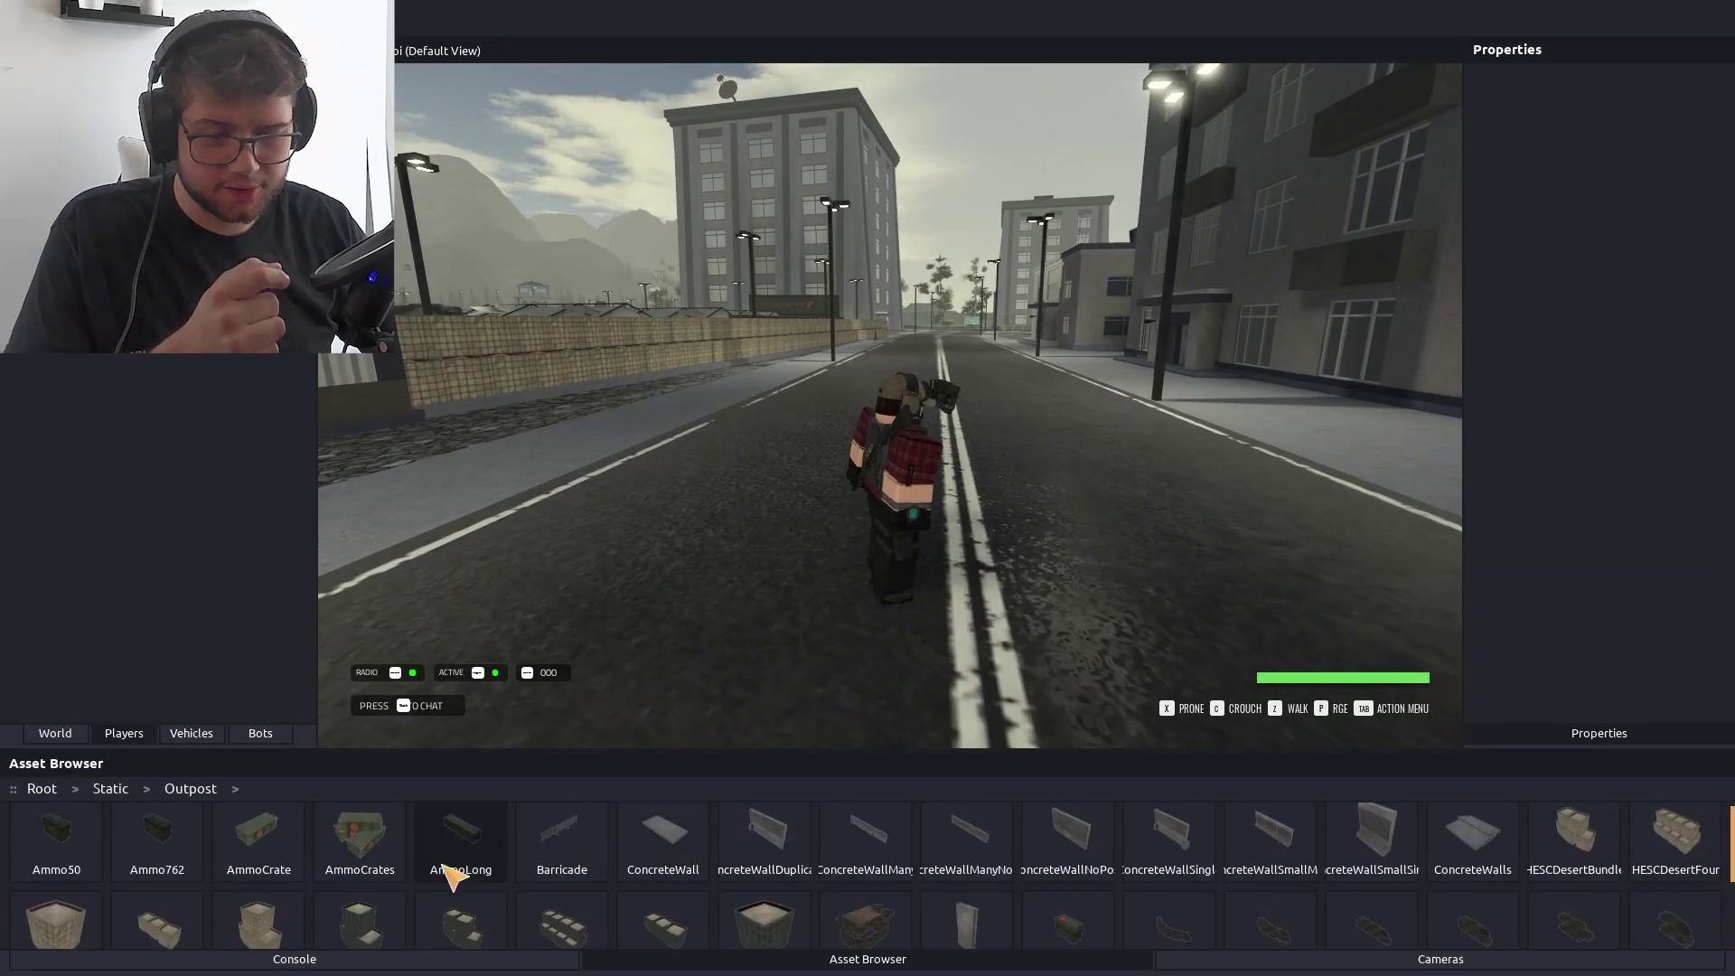
left_click(98, 787)
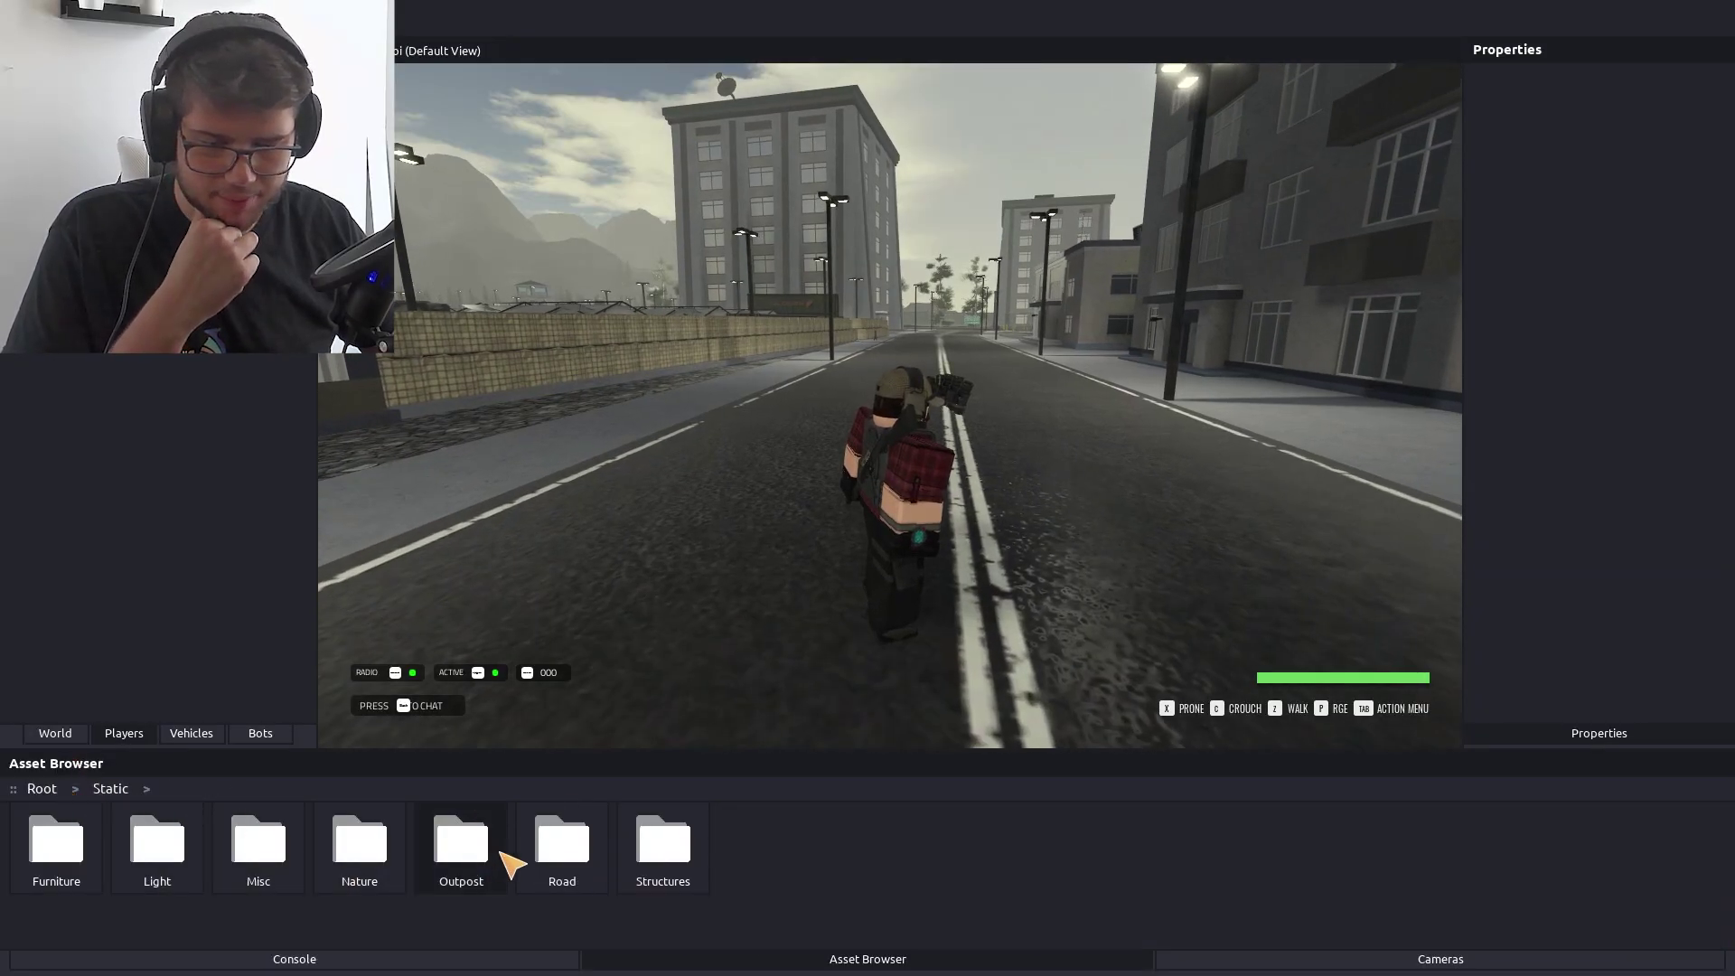
double_click(646, 858)
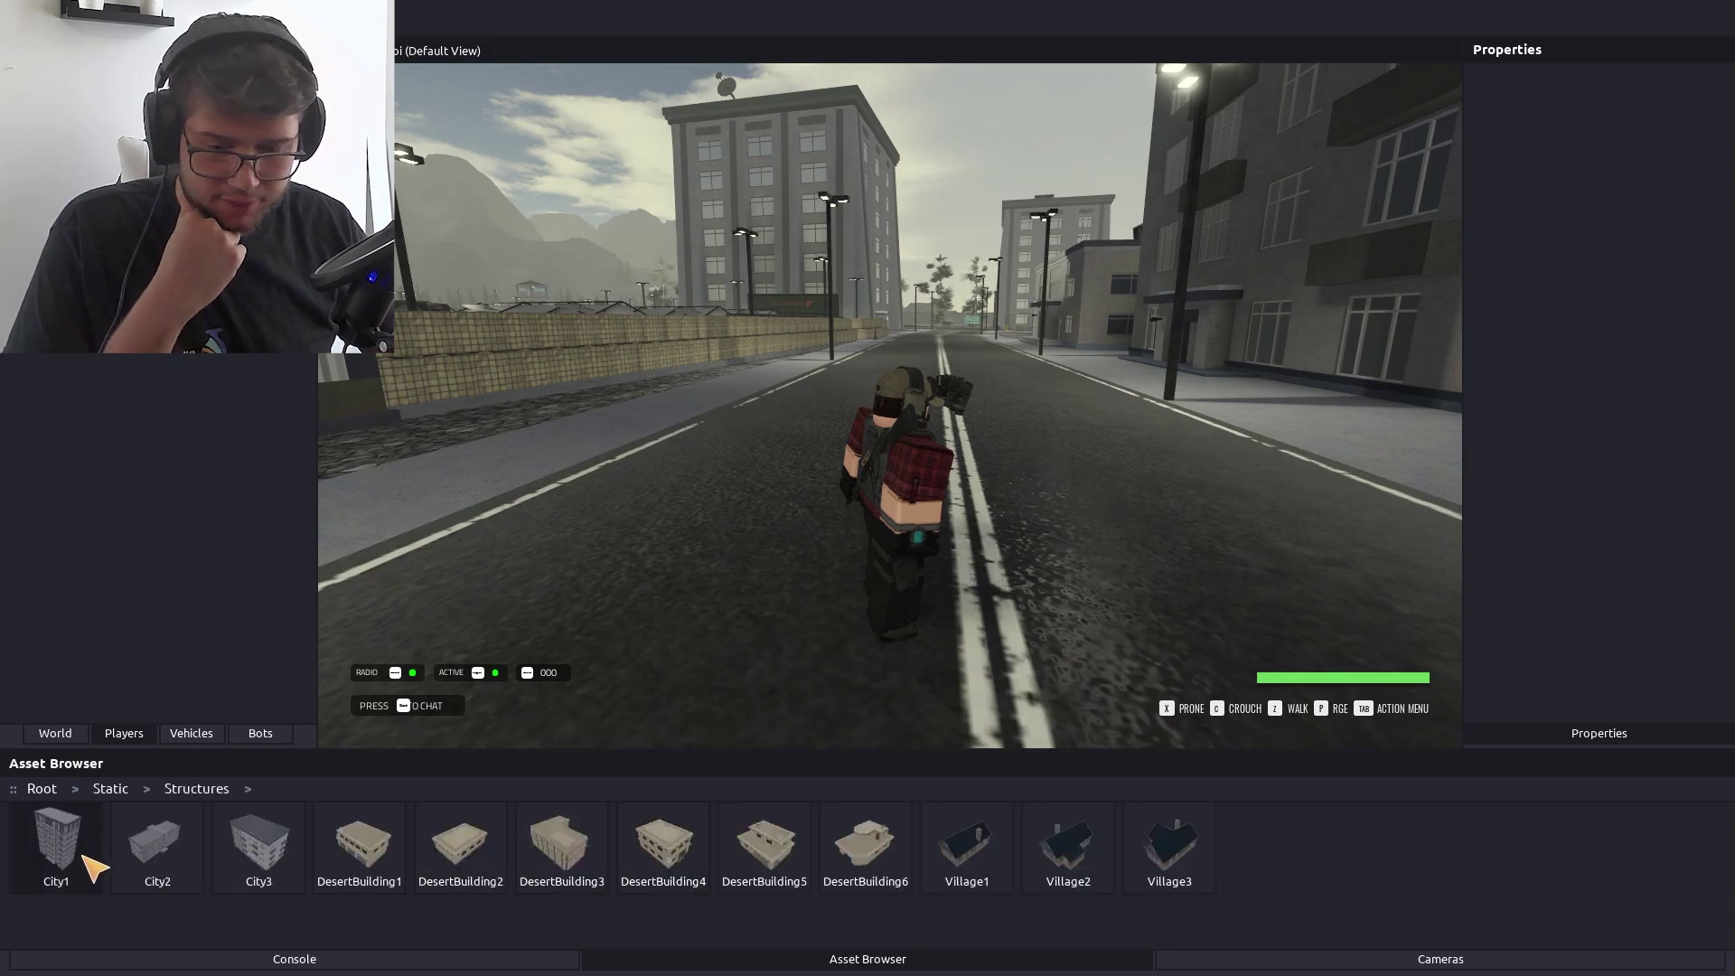
left_click(109, 789)
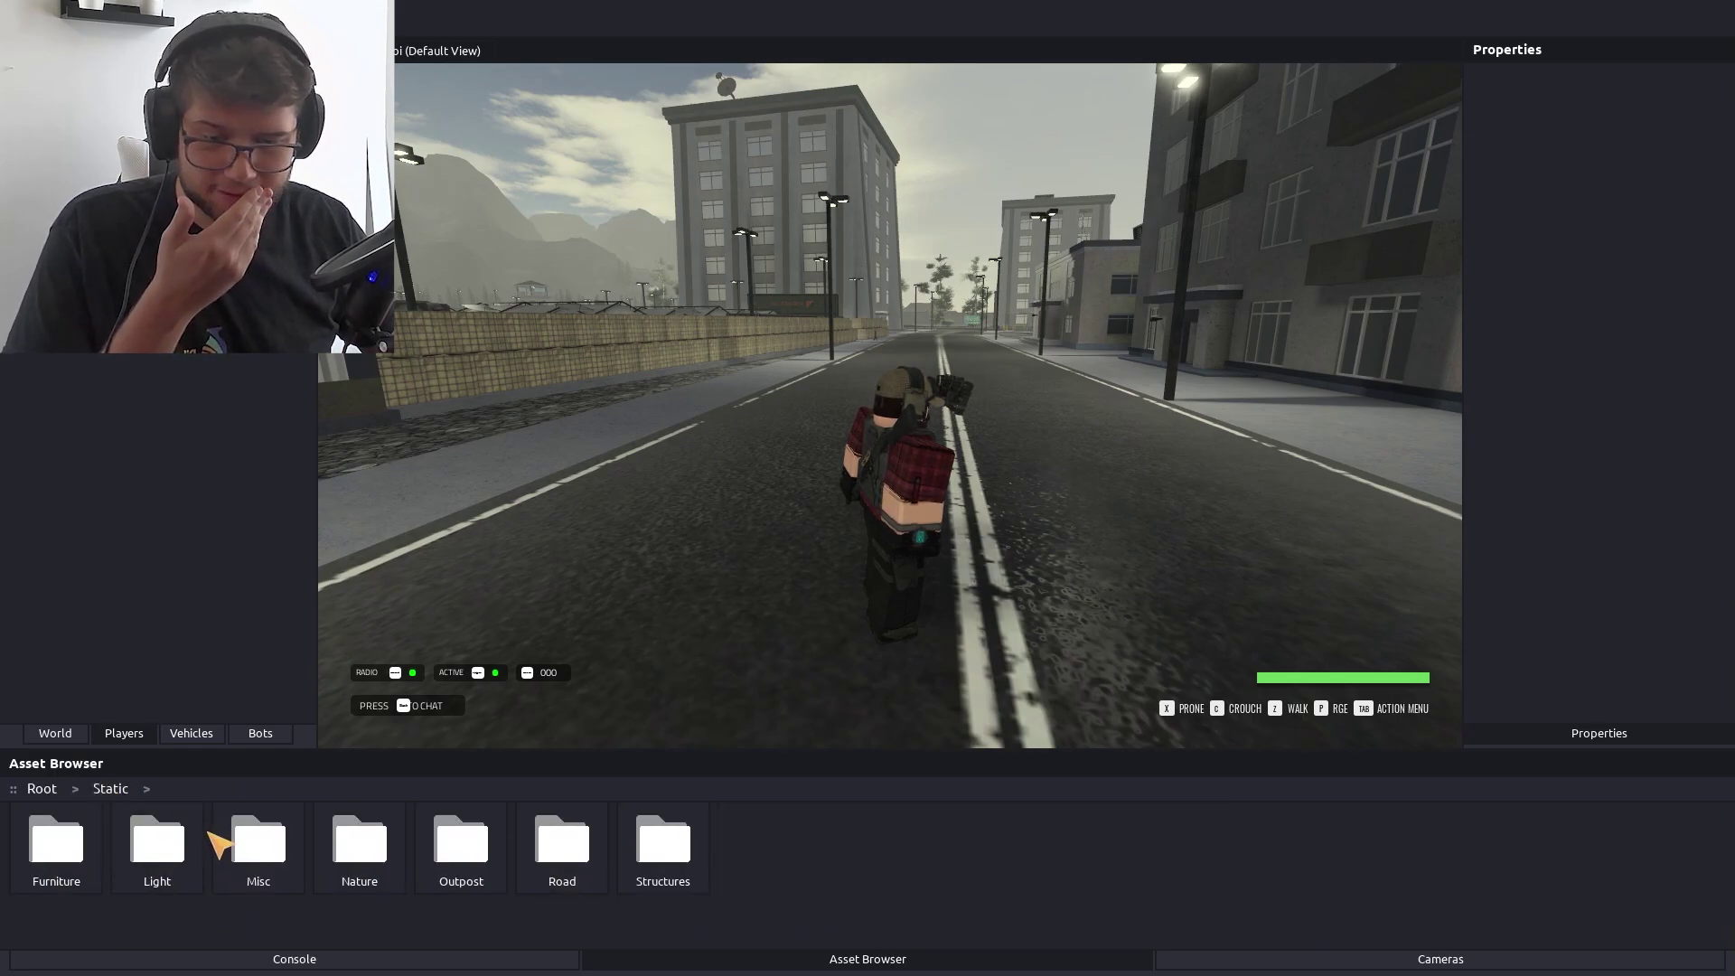
double_click(224, 840)
scroll(448, 854, "down", 1)
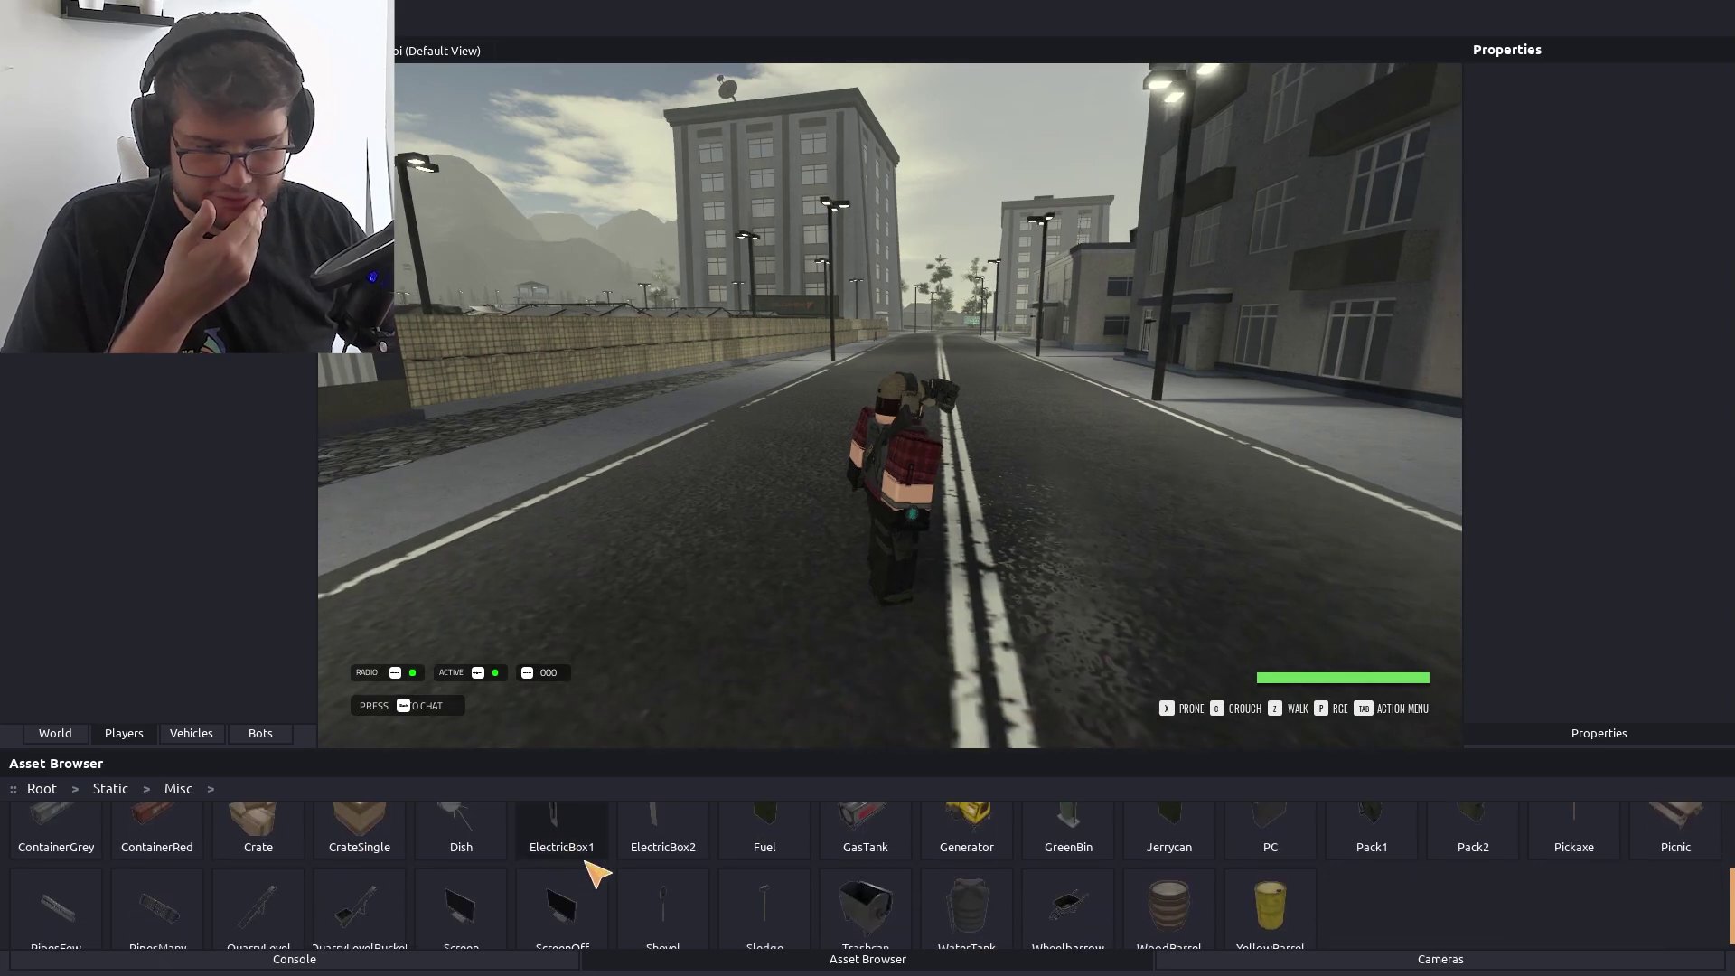
scroll(569, 855, "up", 1)
scroll(611, 902, "down", 1)
scroll(637, 909, "down", 1)
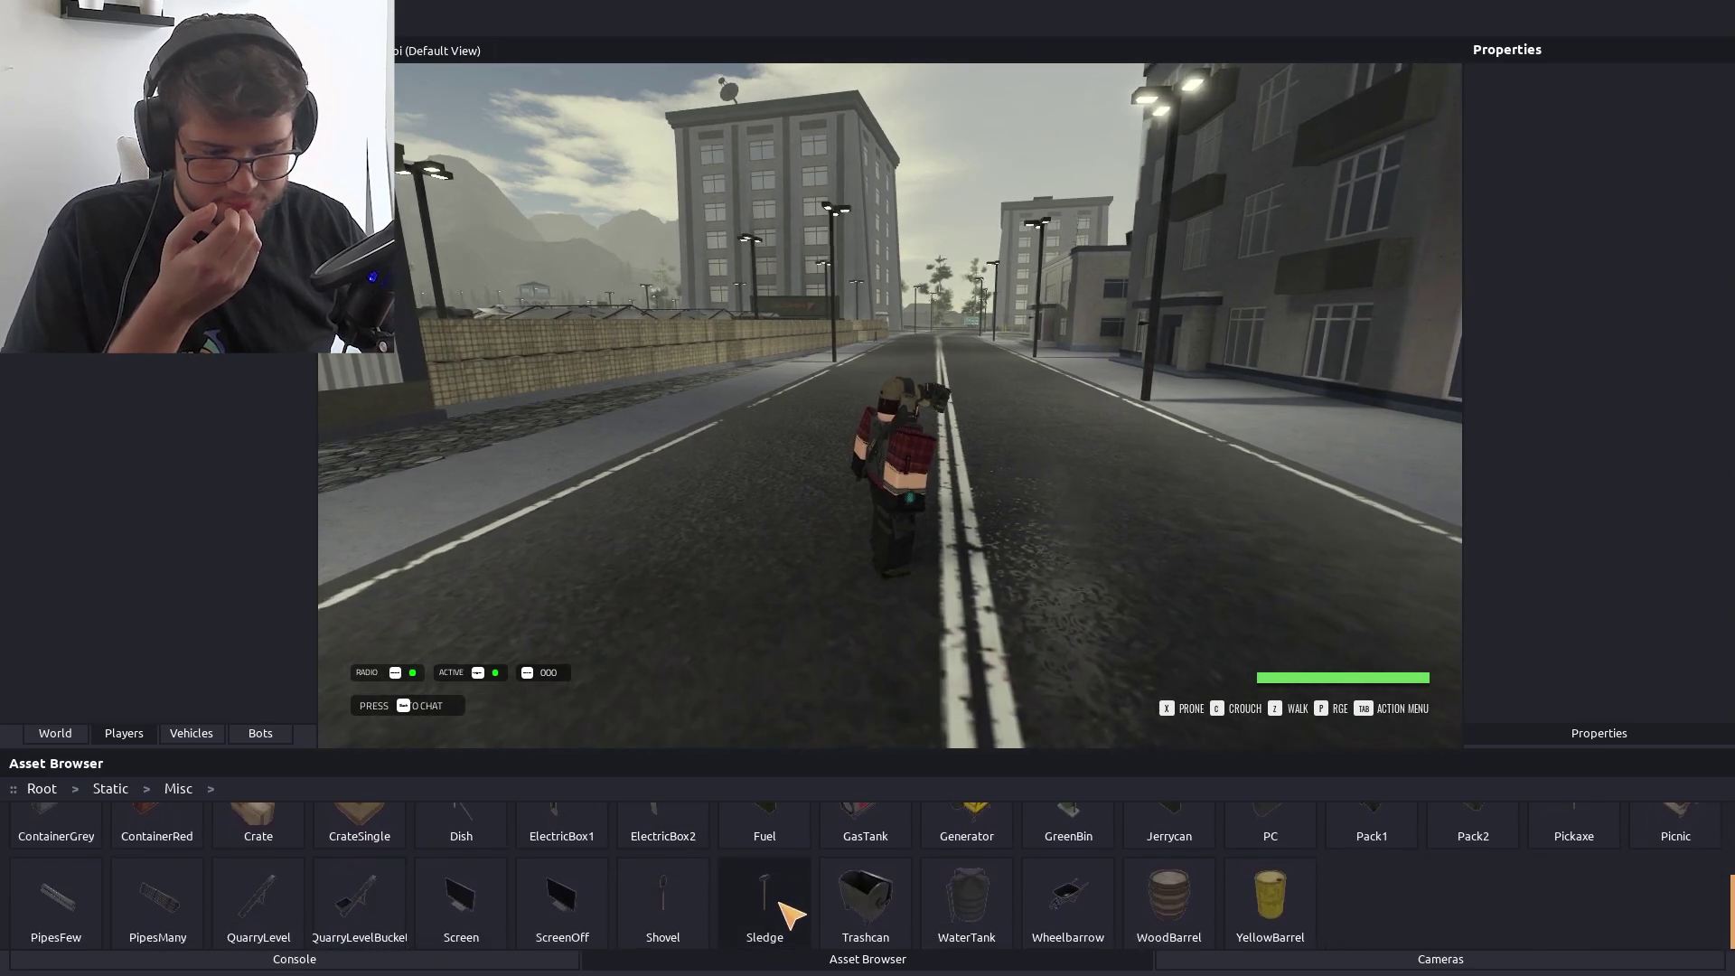
Select the Sledge prop and place a street lamp on the road
left_click(760, 869)
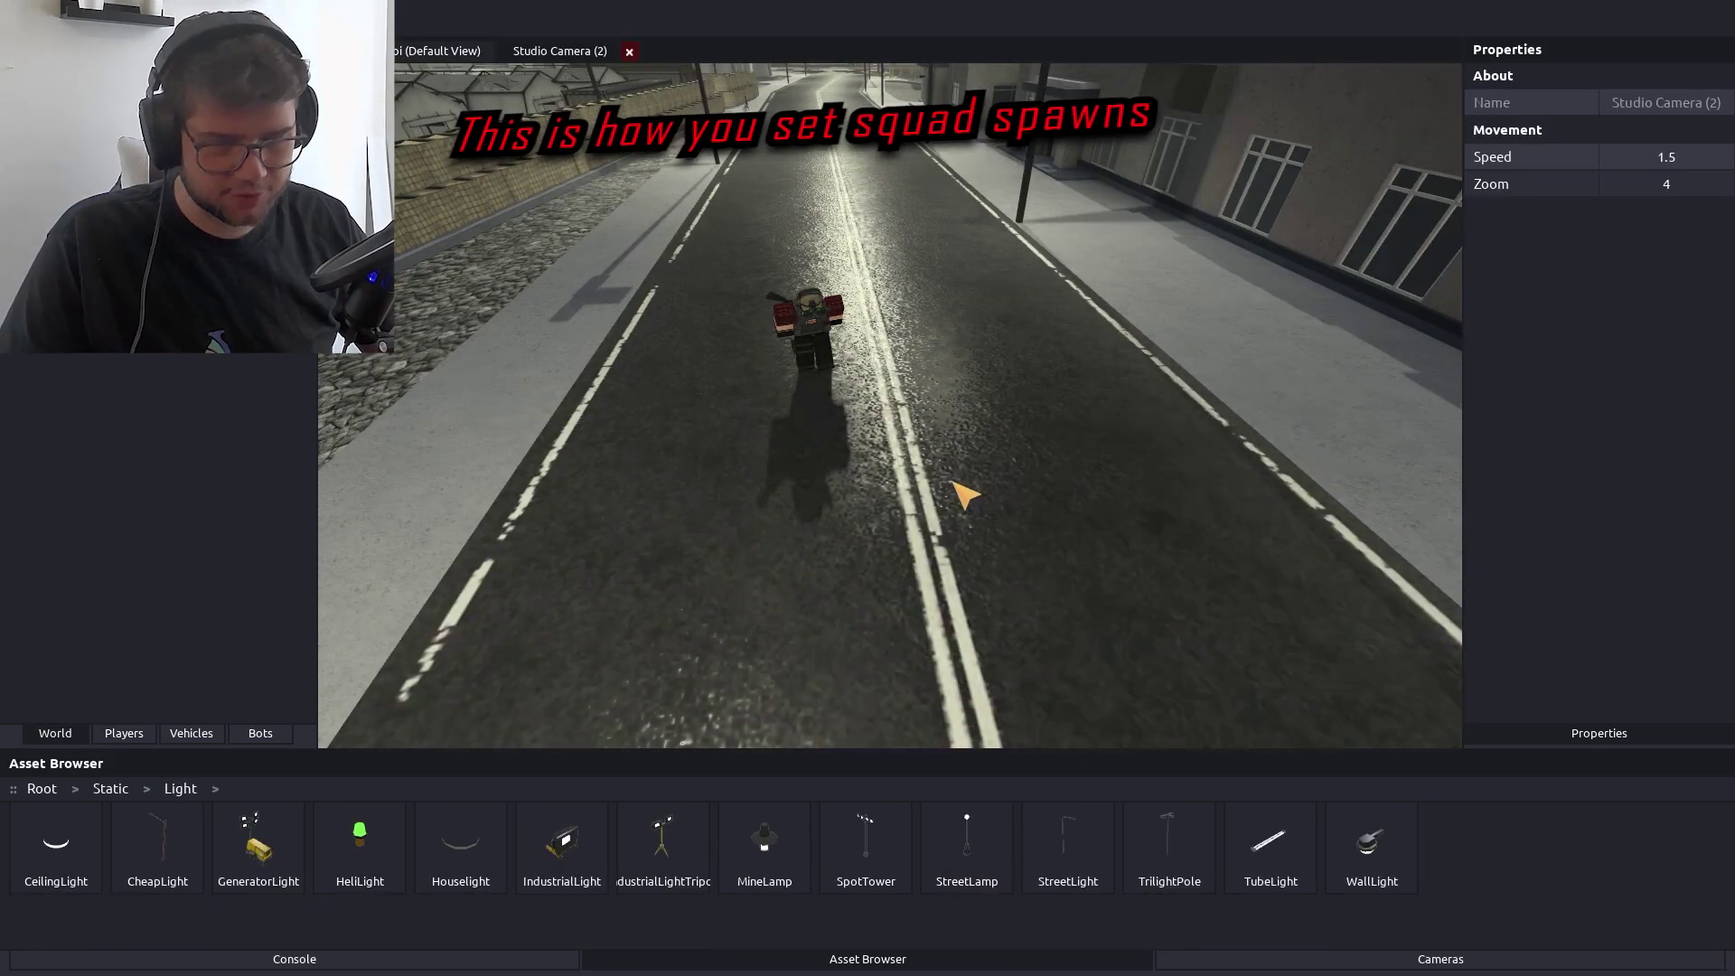
left_click(963, 497)
scroll(961, 519, "up", 3)
scroll(935, 503, "up", 3)
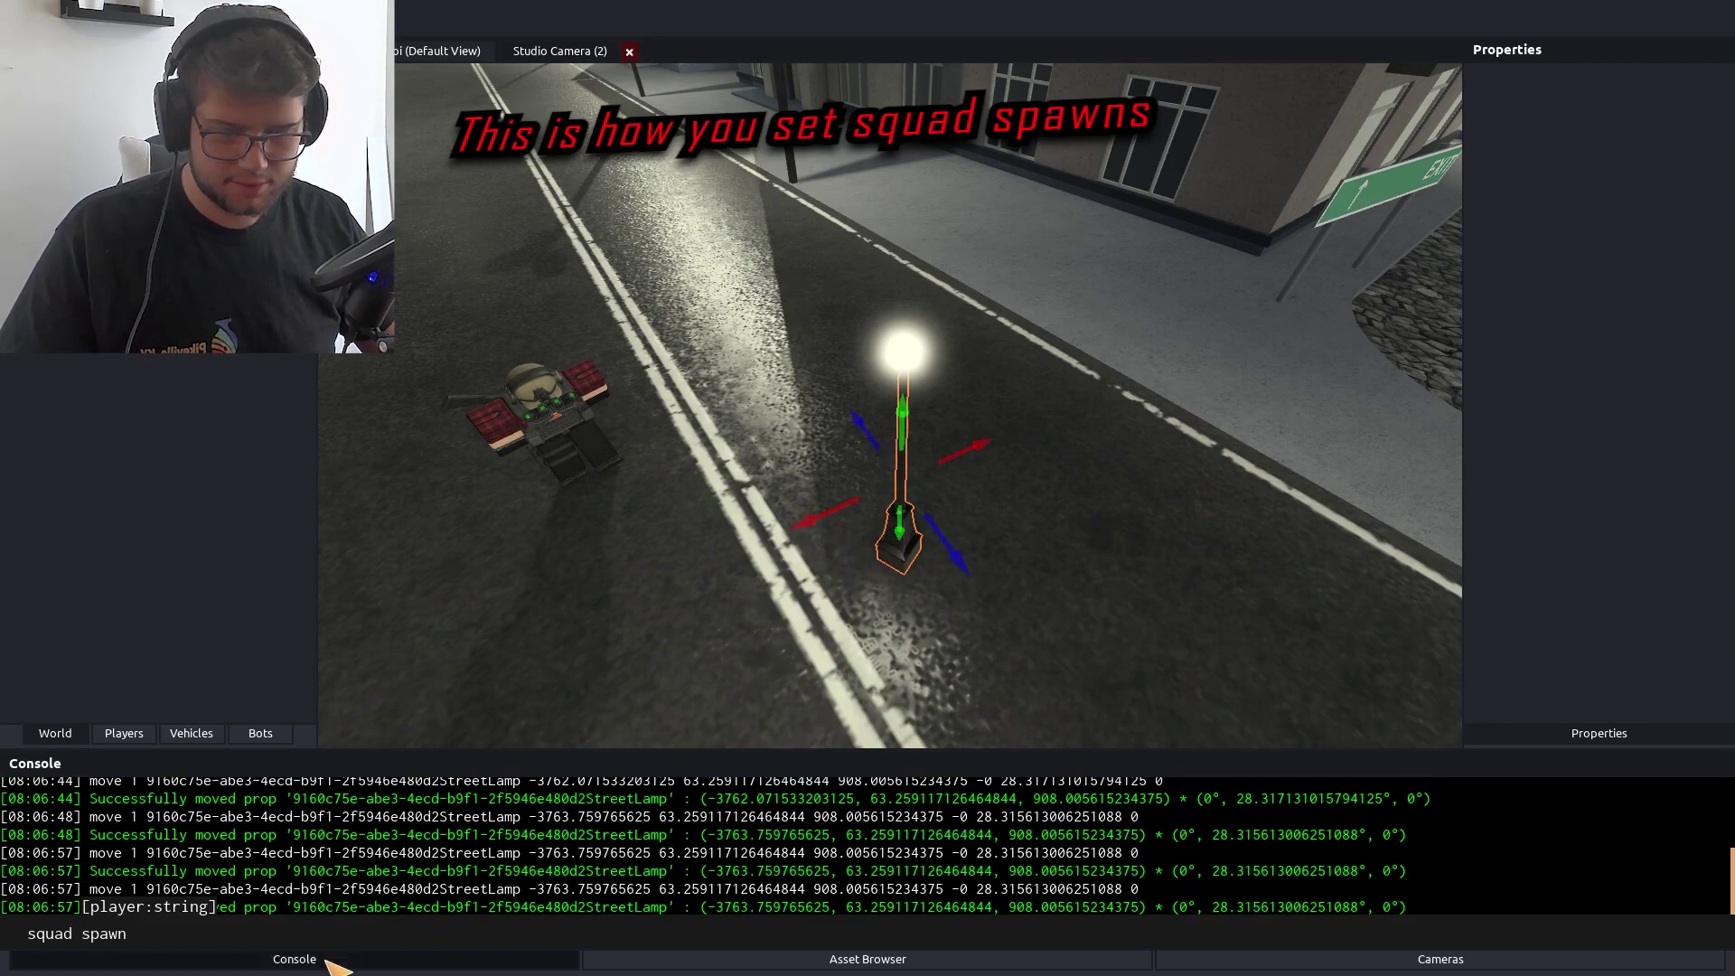
Enter squadspawn in the Console with the lamp's pasted coordinates and 'red'
key("BackSpace")
key("BackSpace")
key("BackSpace")
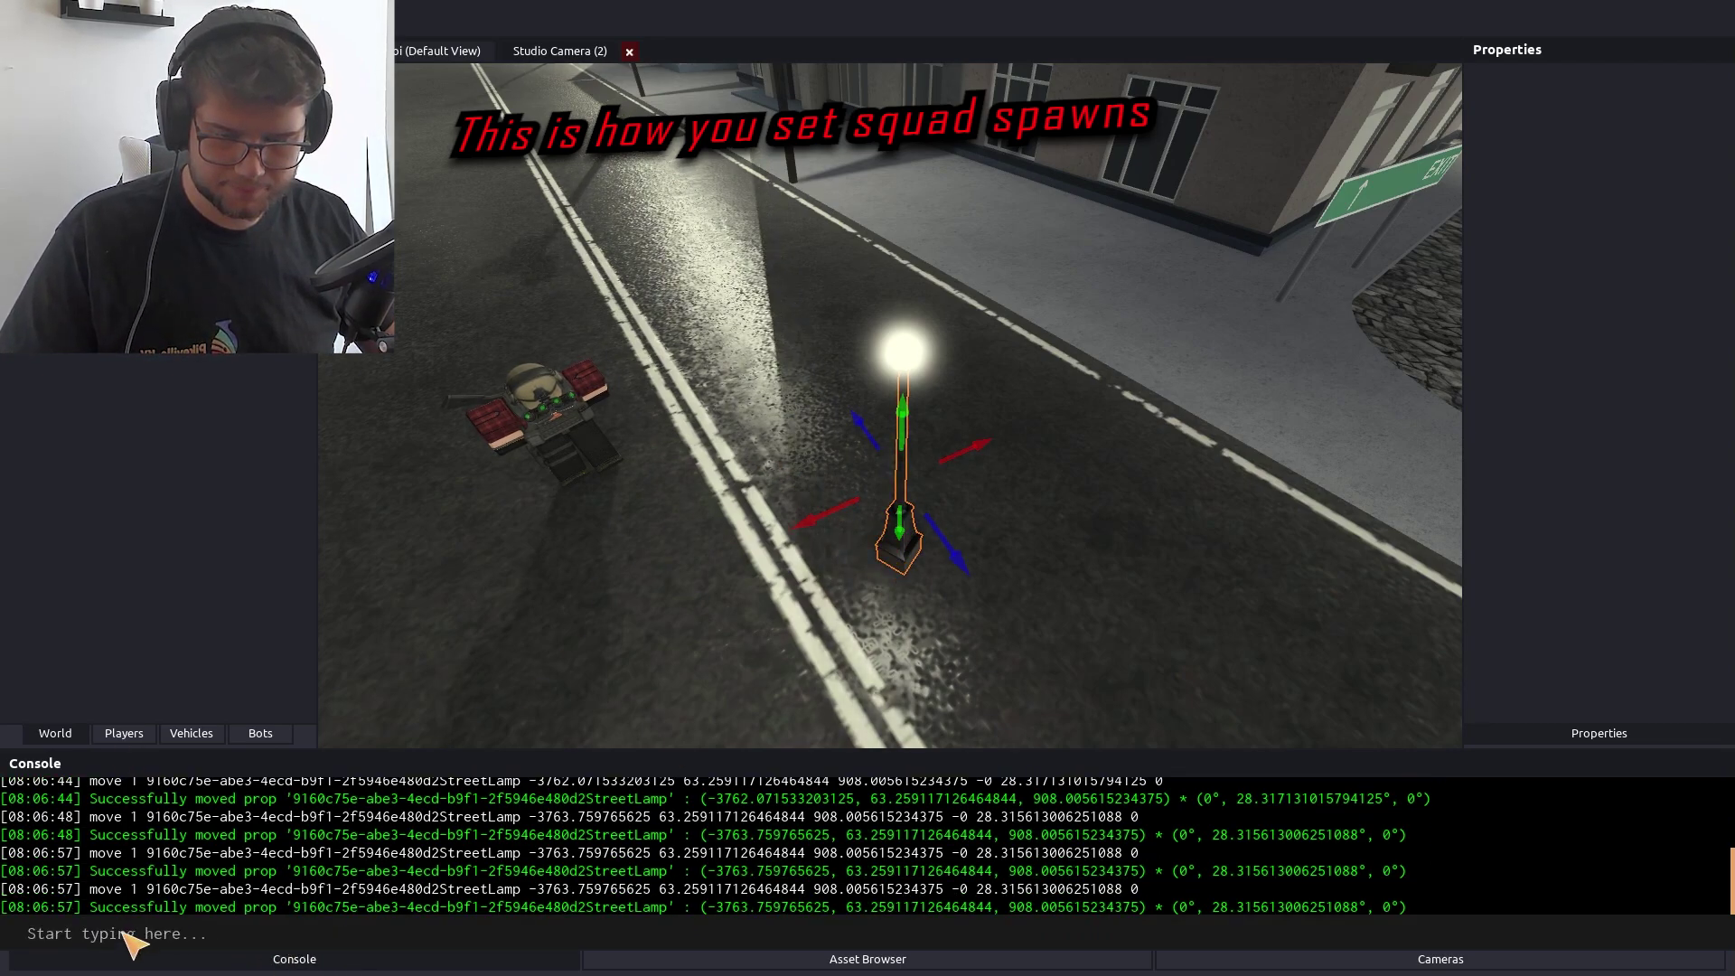
type("squadspawn")
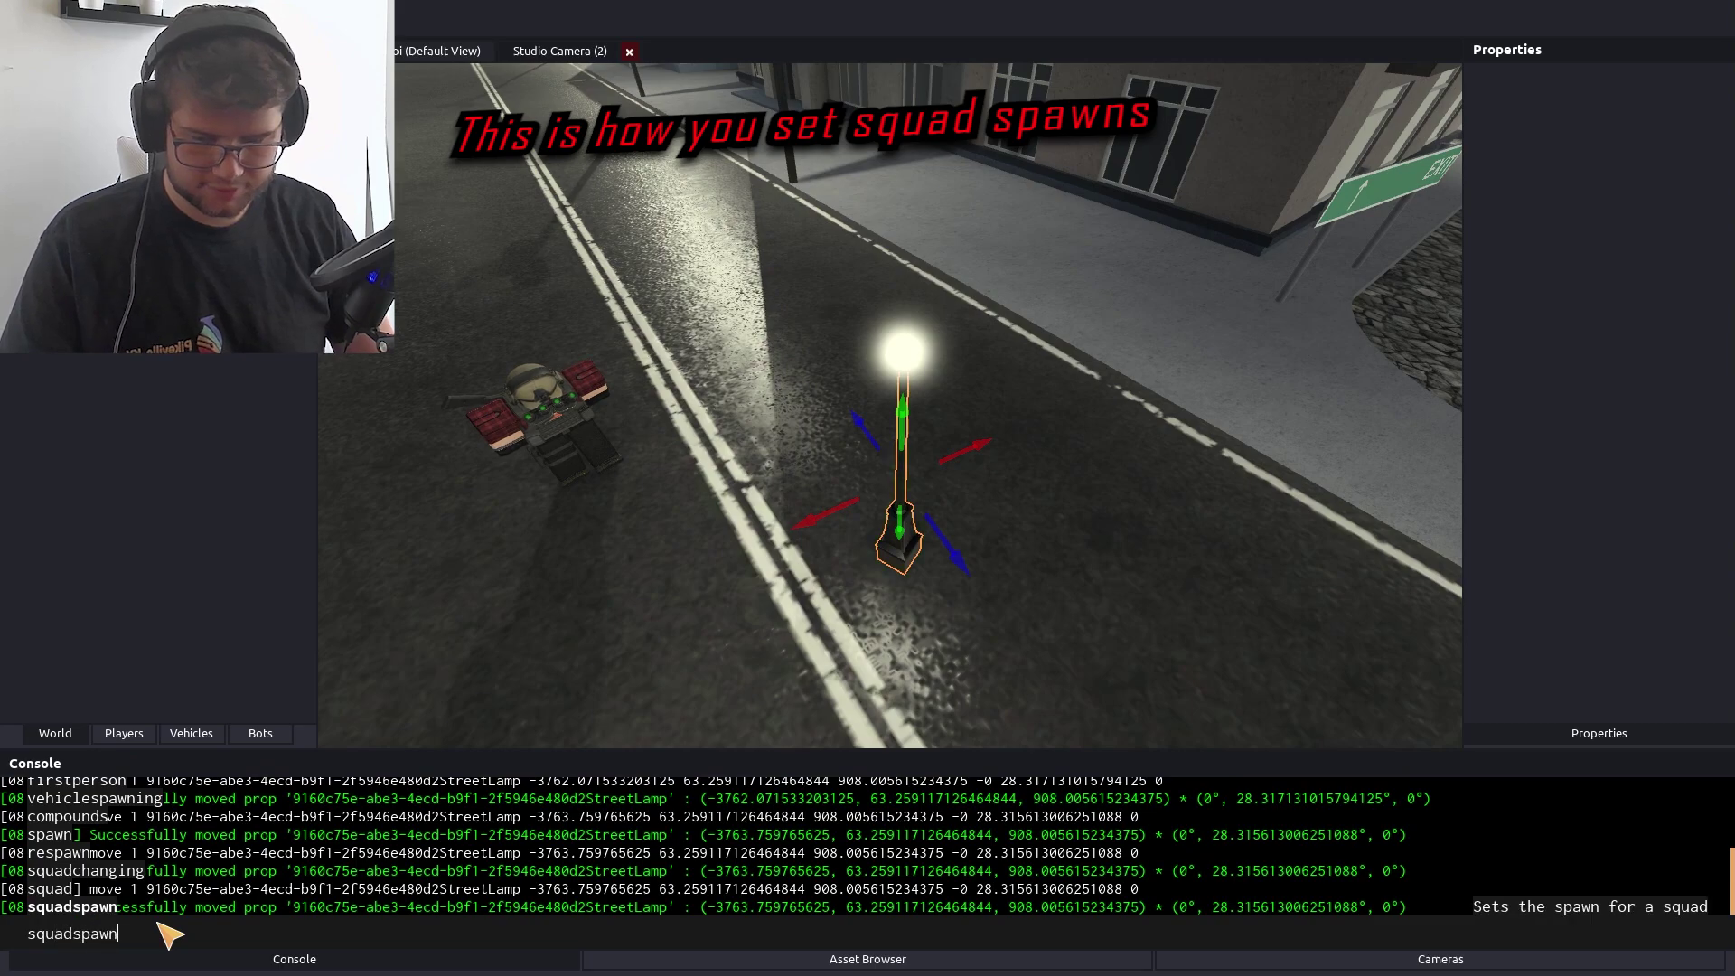
type("-3763.759765625, 63.259117126464844, 908.005615234375")
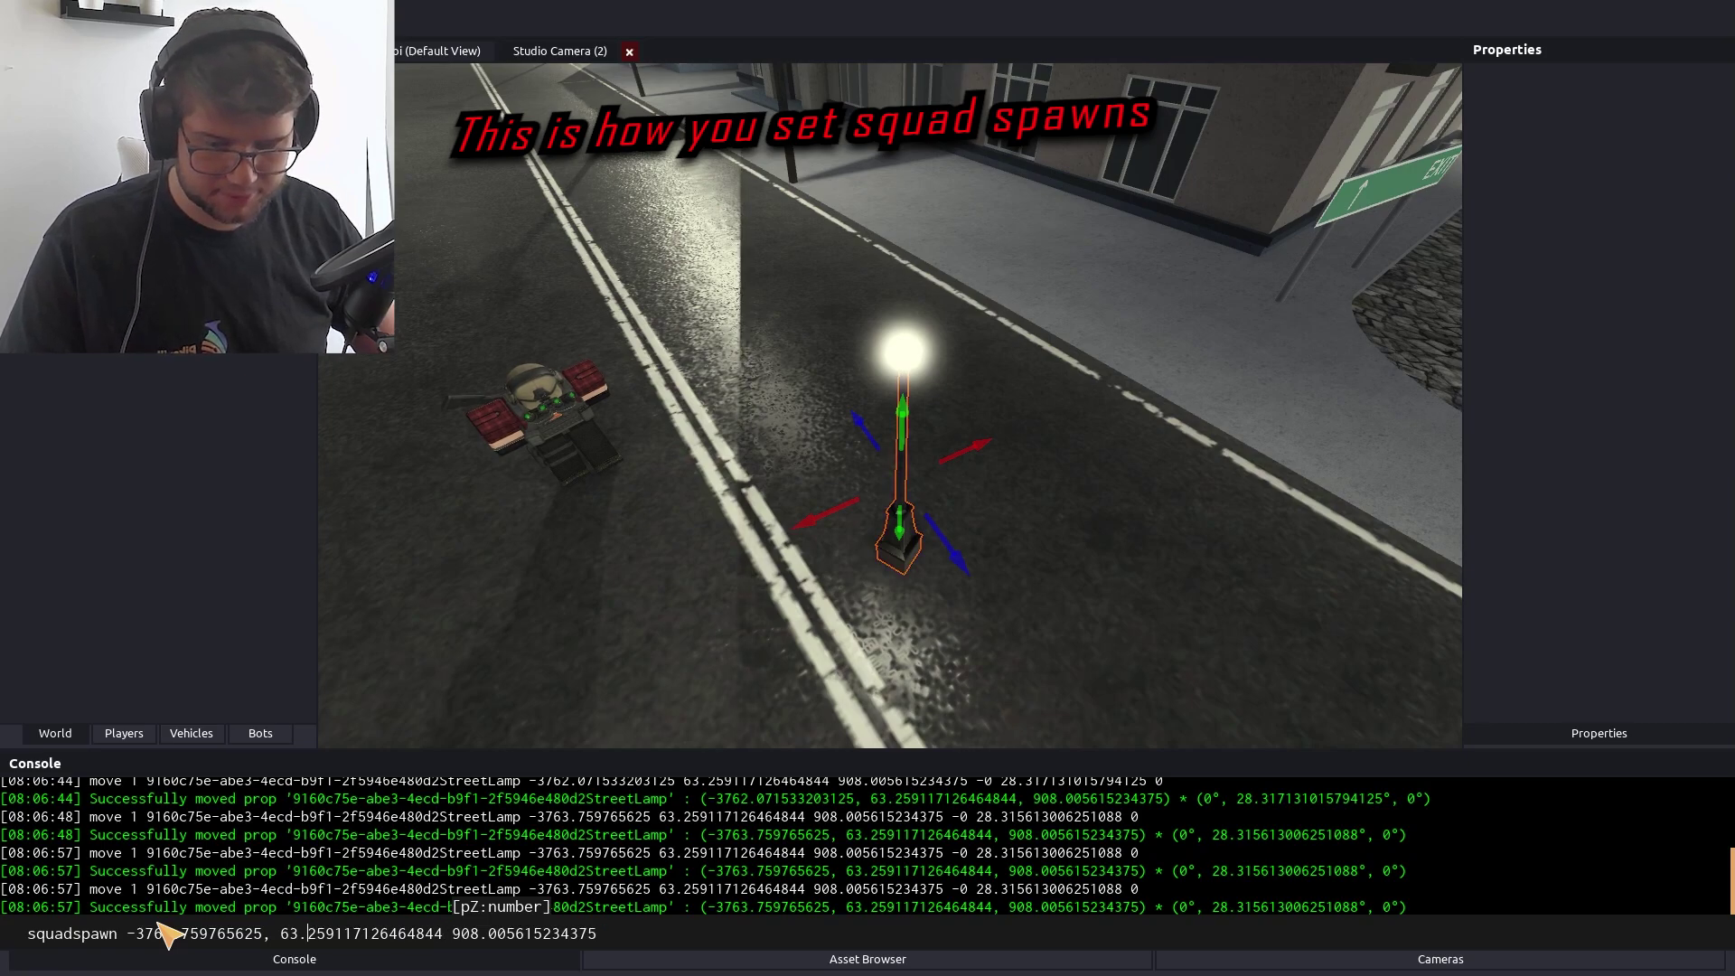
key("BackSpace")
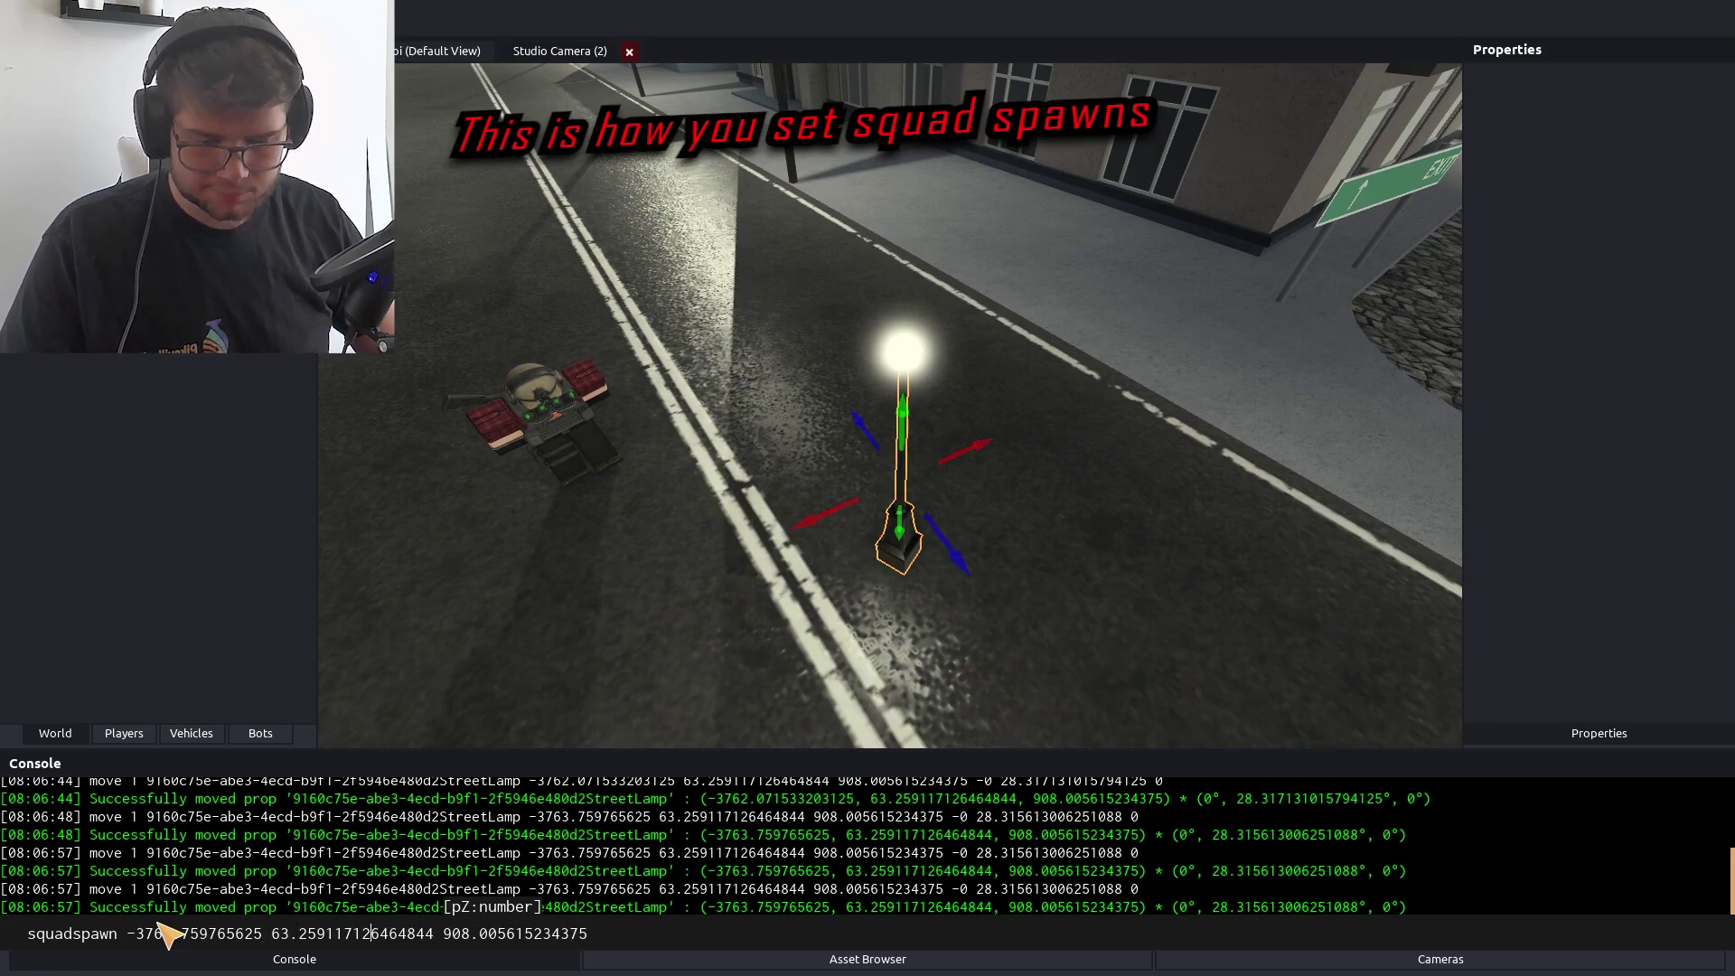
type("red")
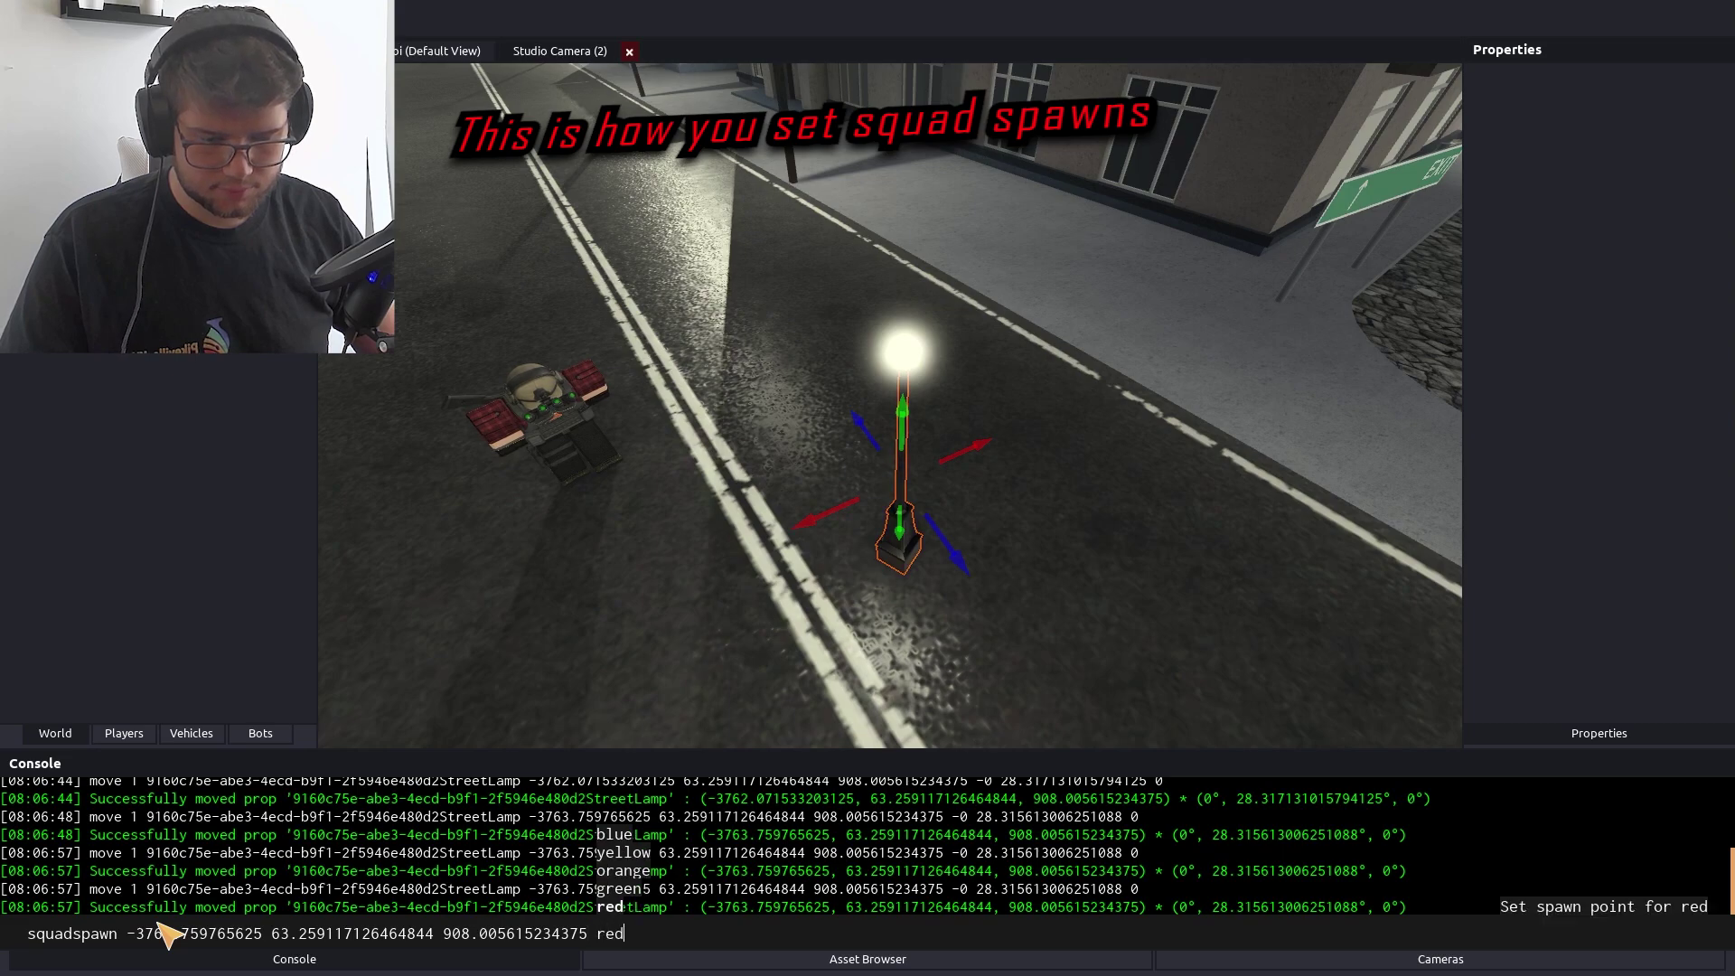
key("Return")
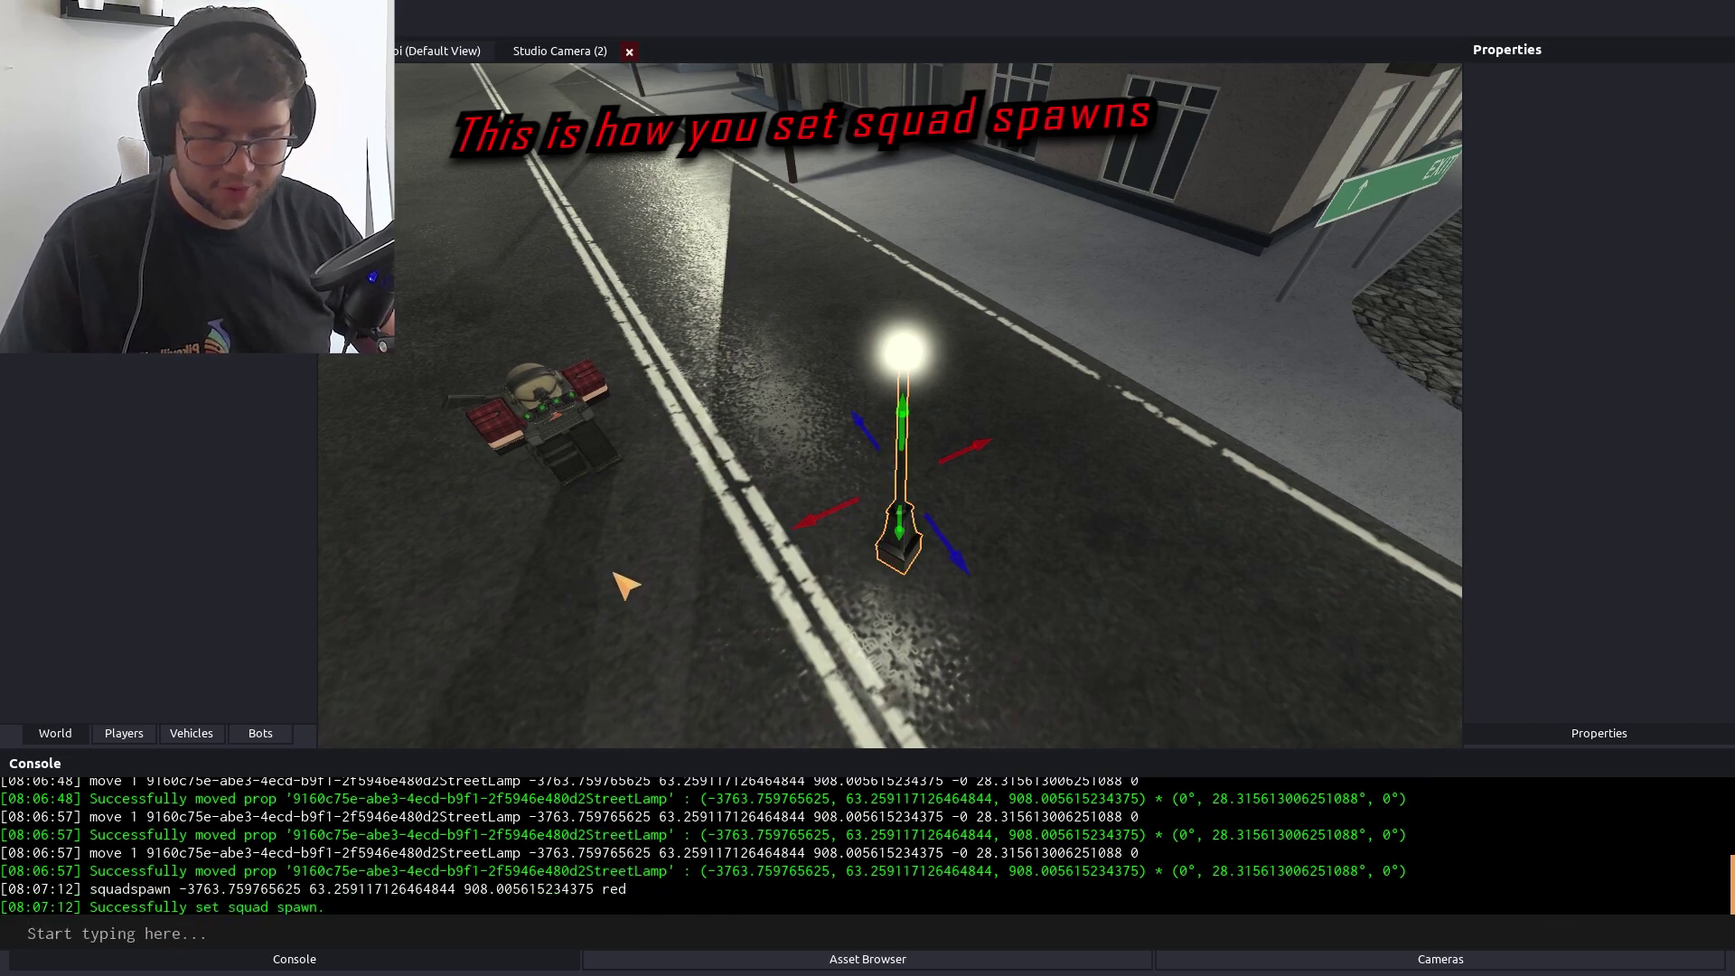
type("a")
type("spawn")
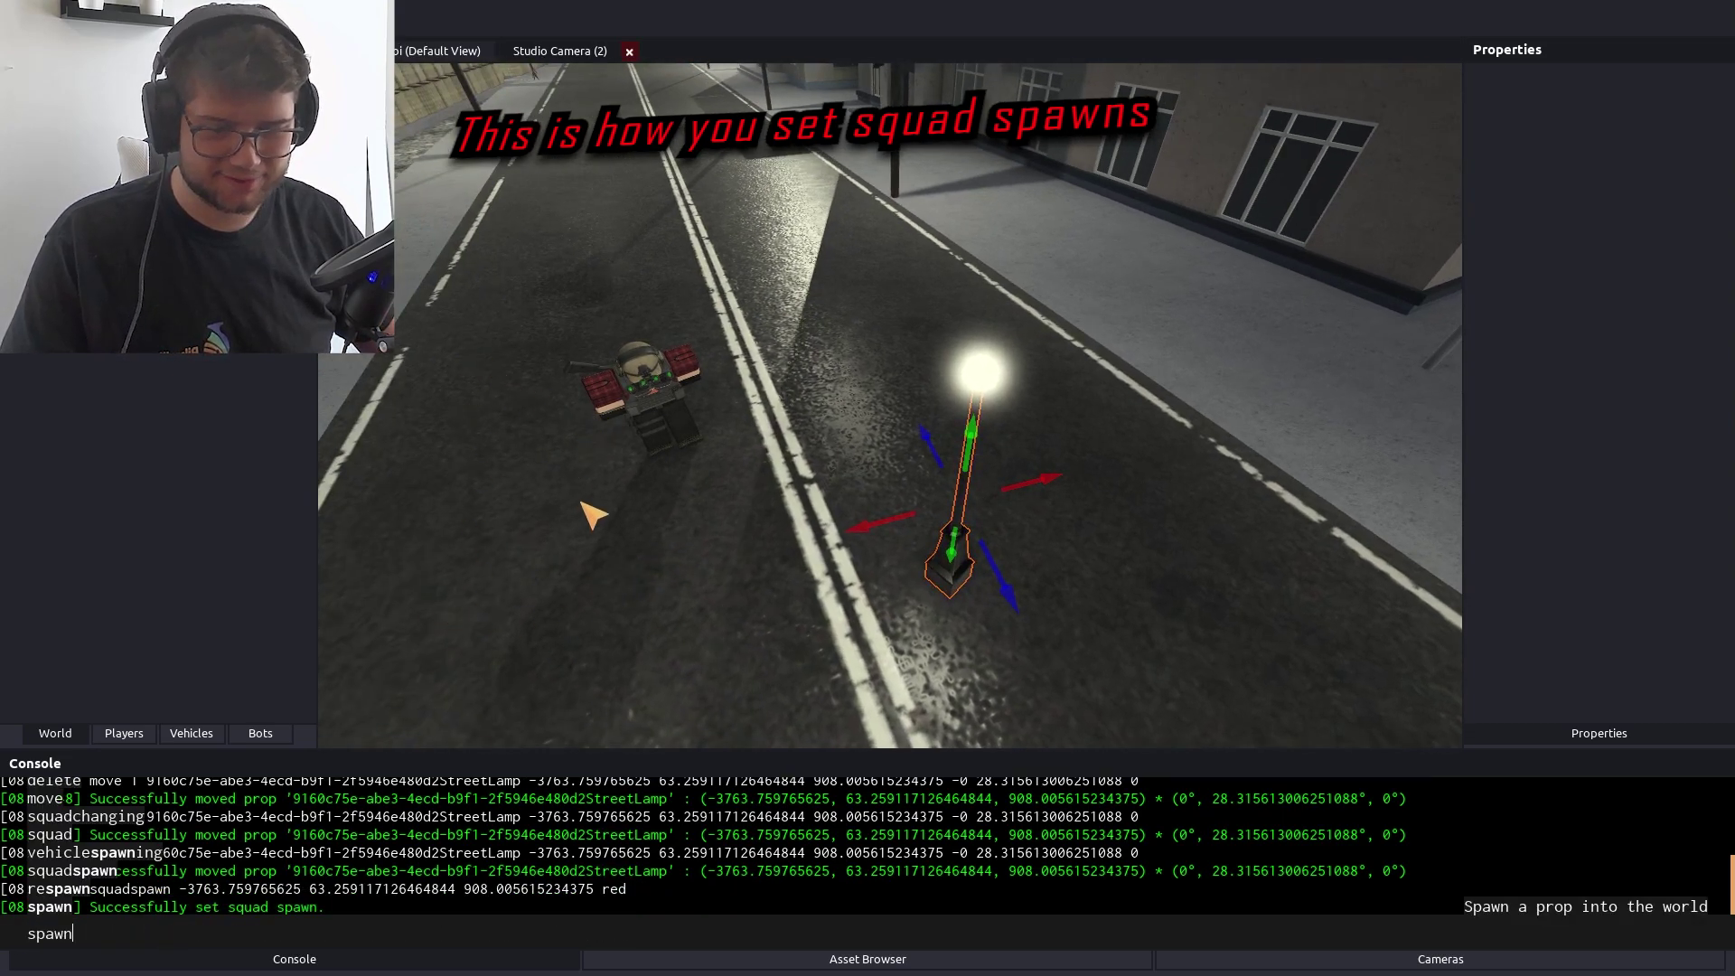
Close the Studio Camera view, try the Top-down Camera, then close it to return to Default View
left_click(629, 52)
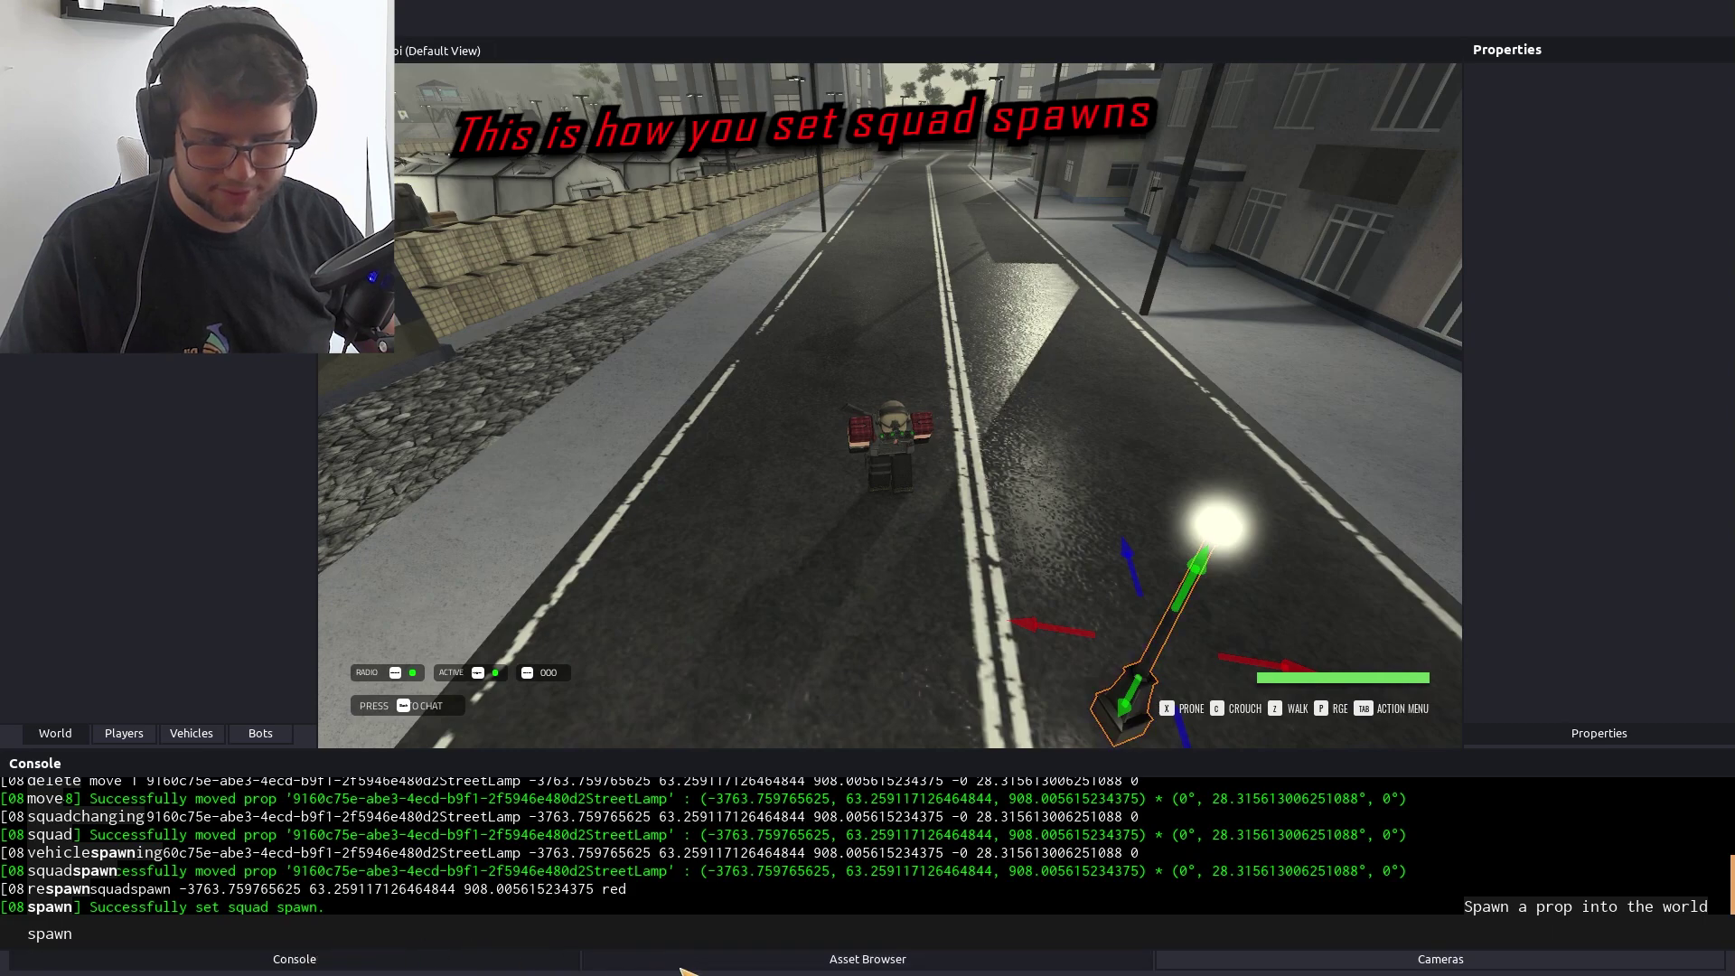
left_click(760, 960)
left_click(1335, 965)
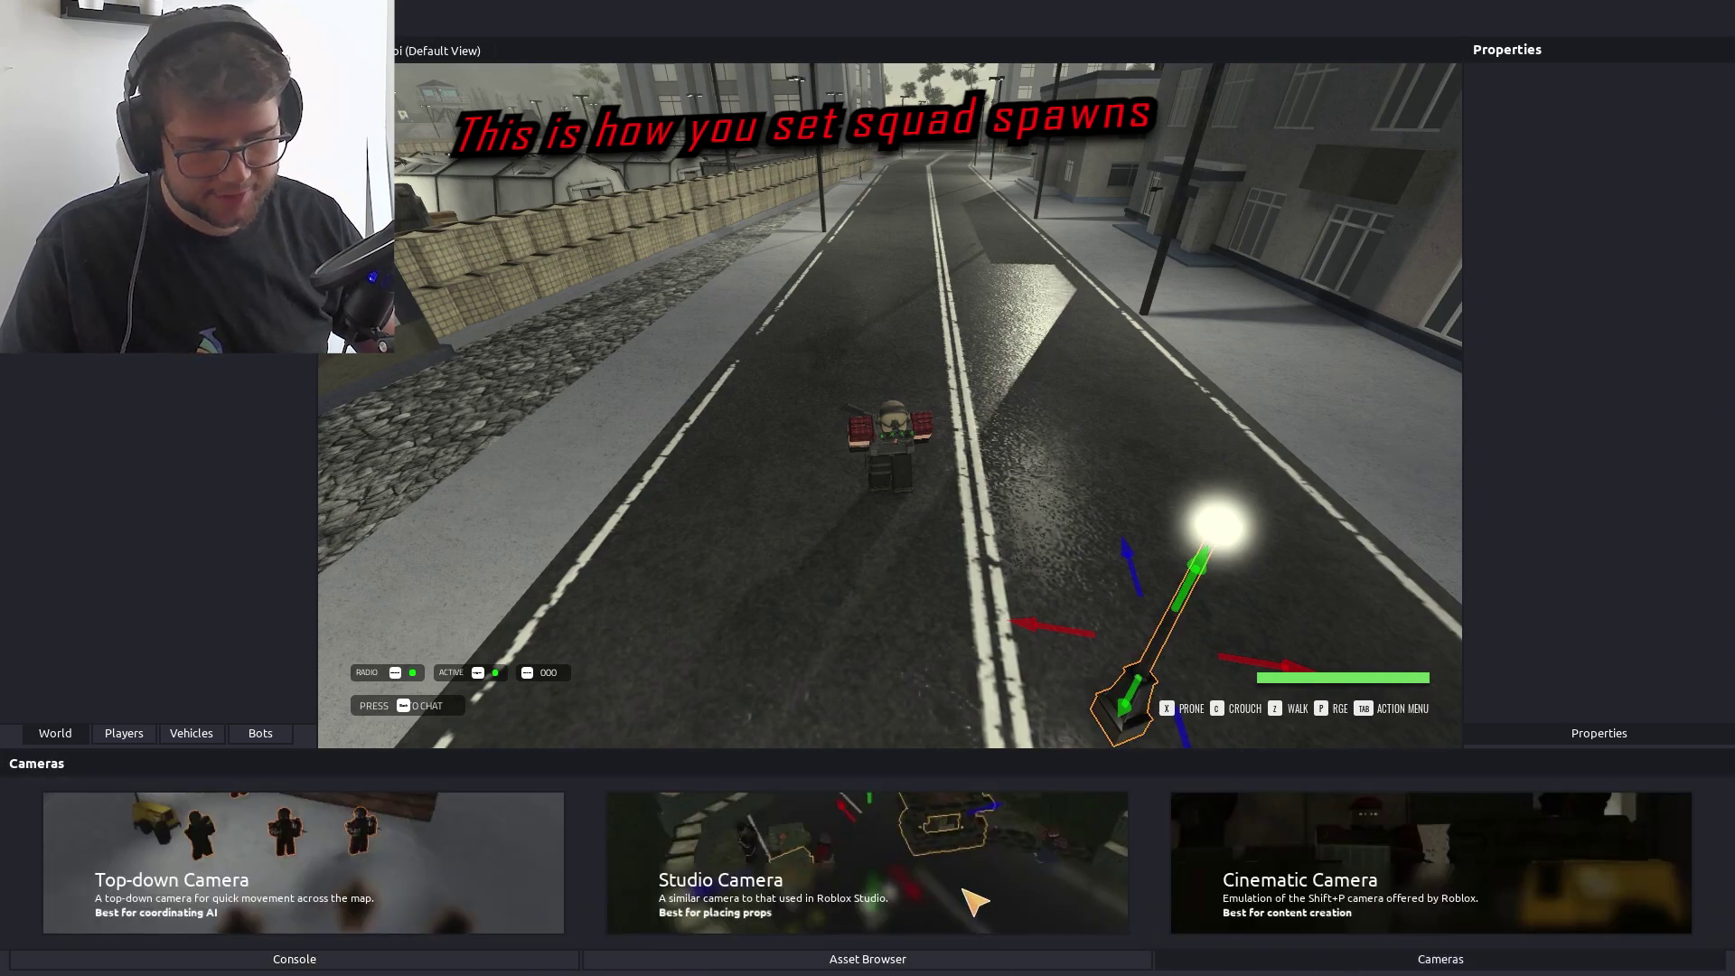
left_click(401, 859)
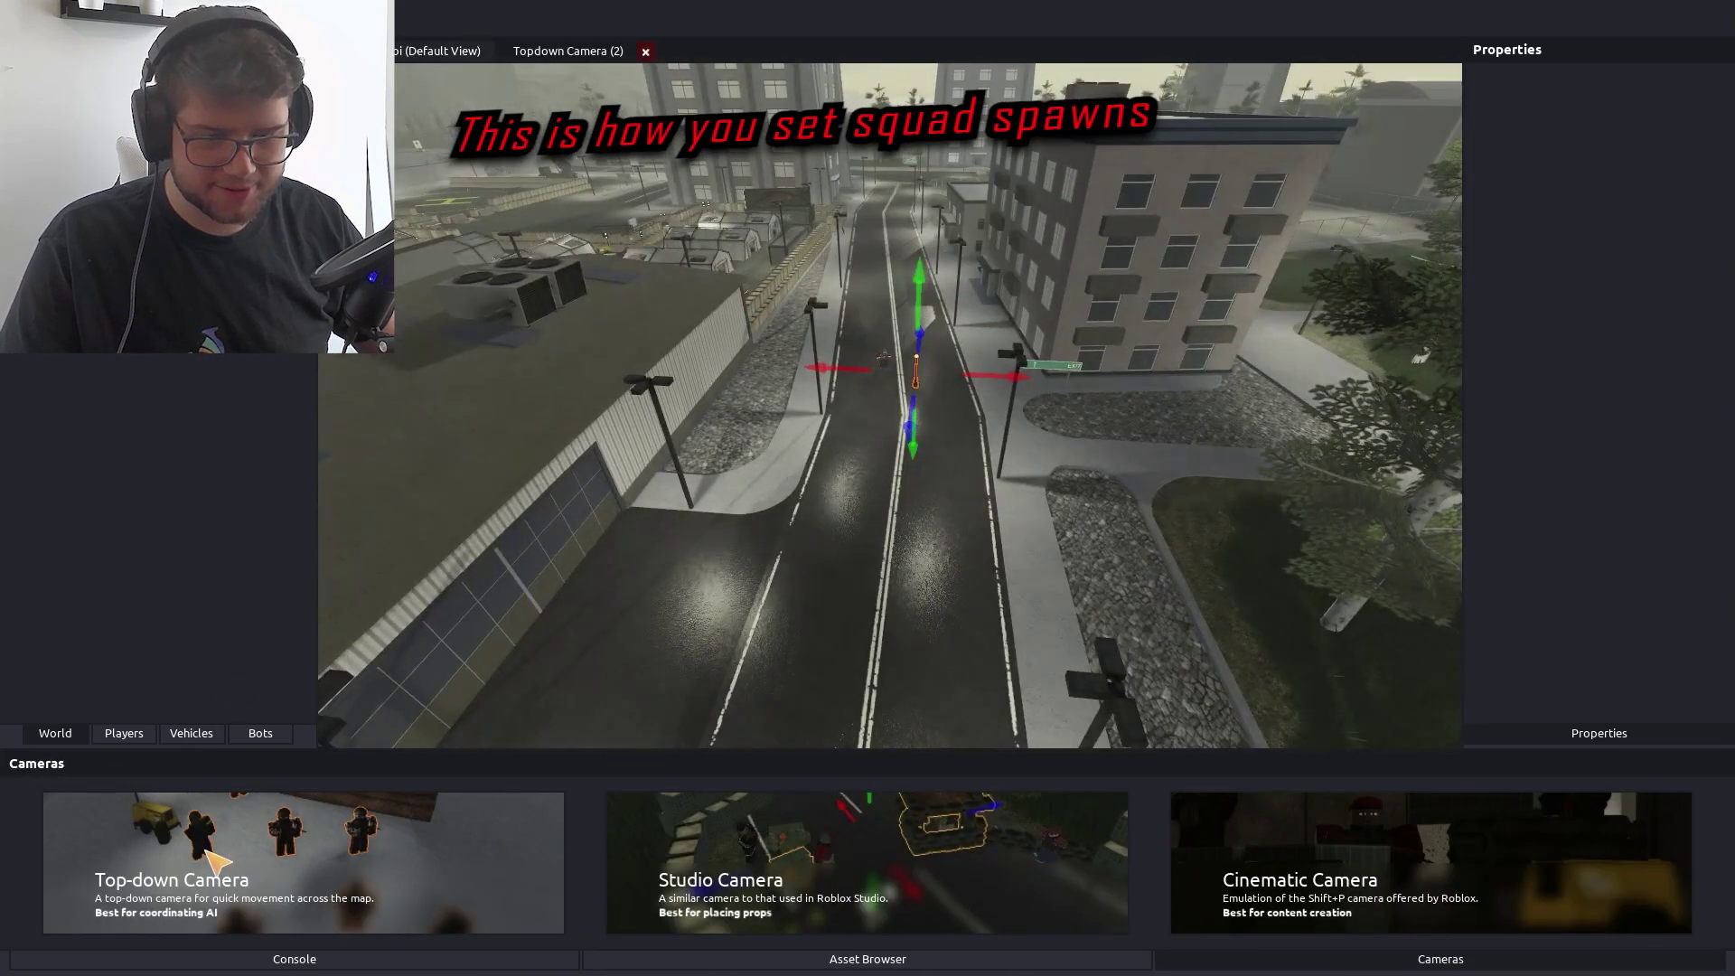
left_click(217, 859)
left_click(645, 51)
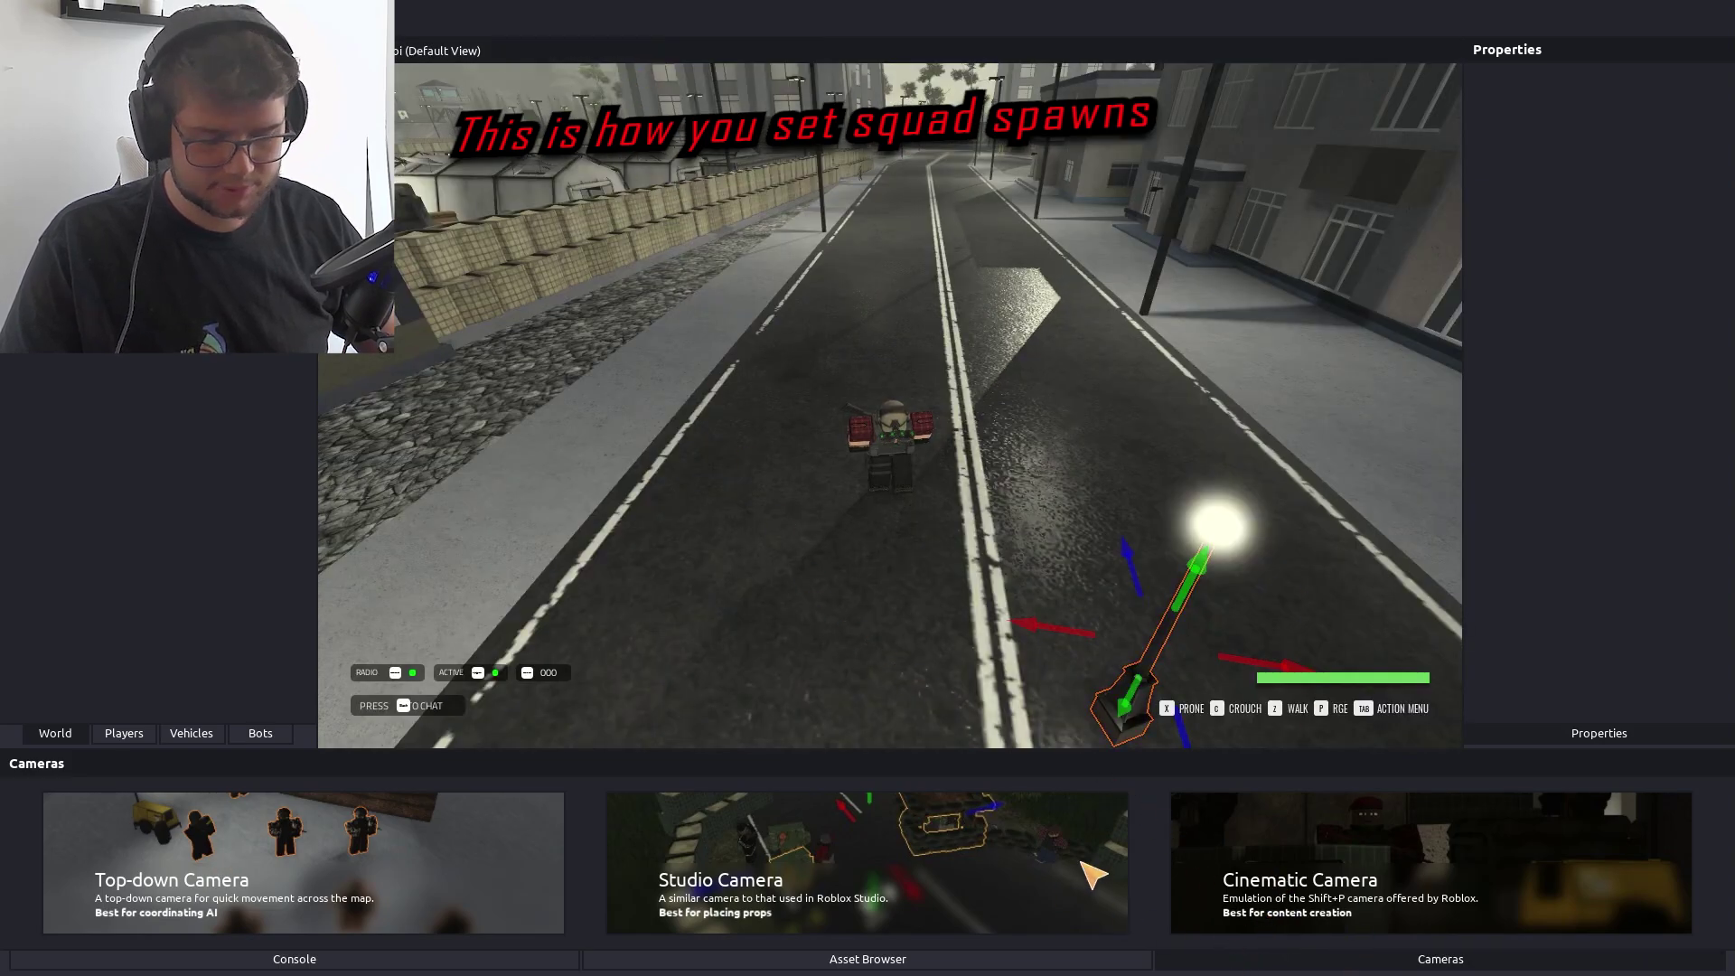
Enter full-screen play, walk onto the sidewalk, join the red squad, and return to the editor
key("Escape")
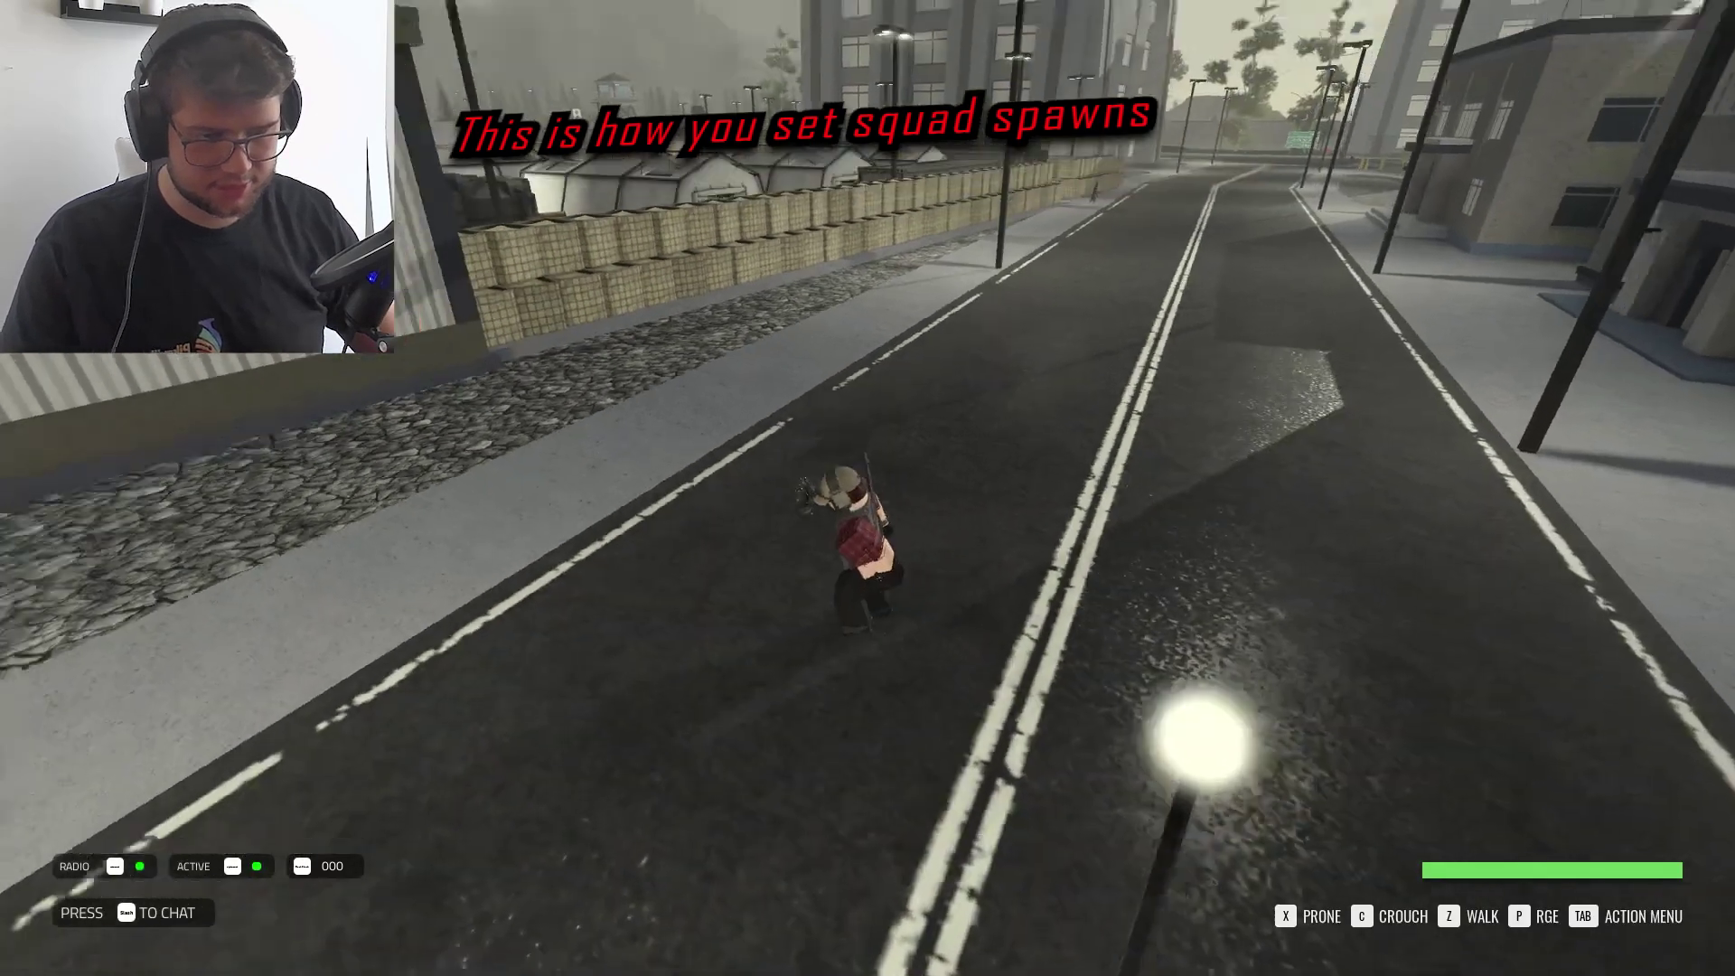
key("slash")
type("dasf")
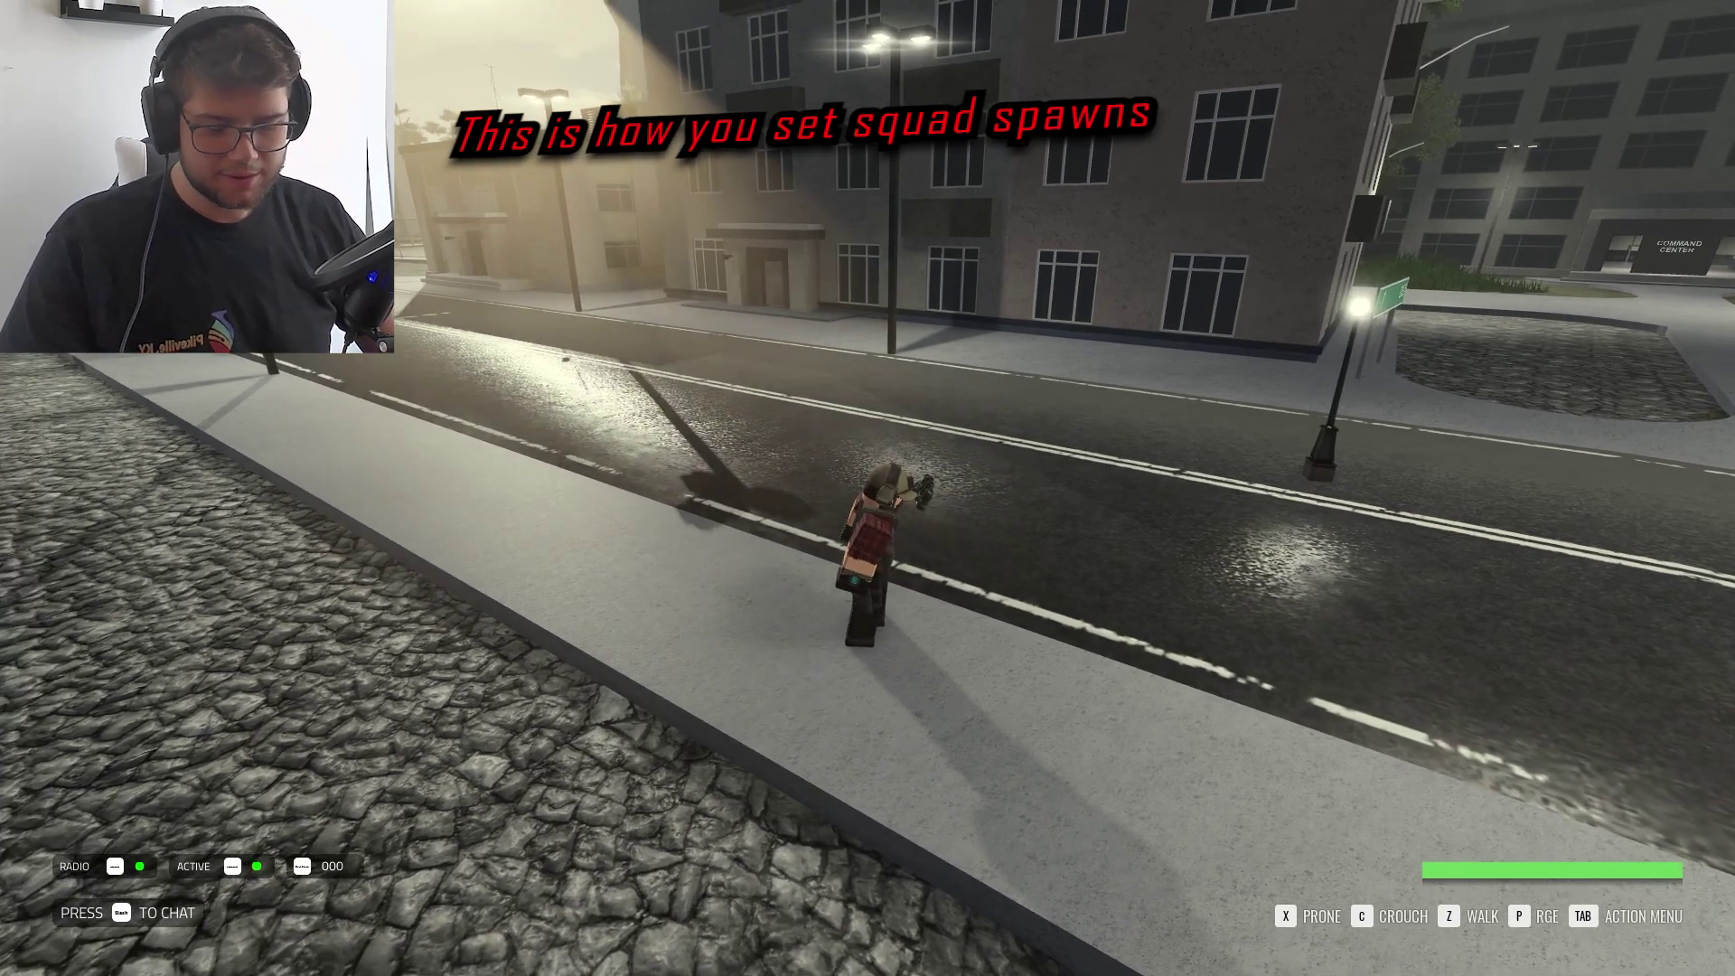
key("Tab")
left_click(790, 382)
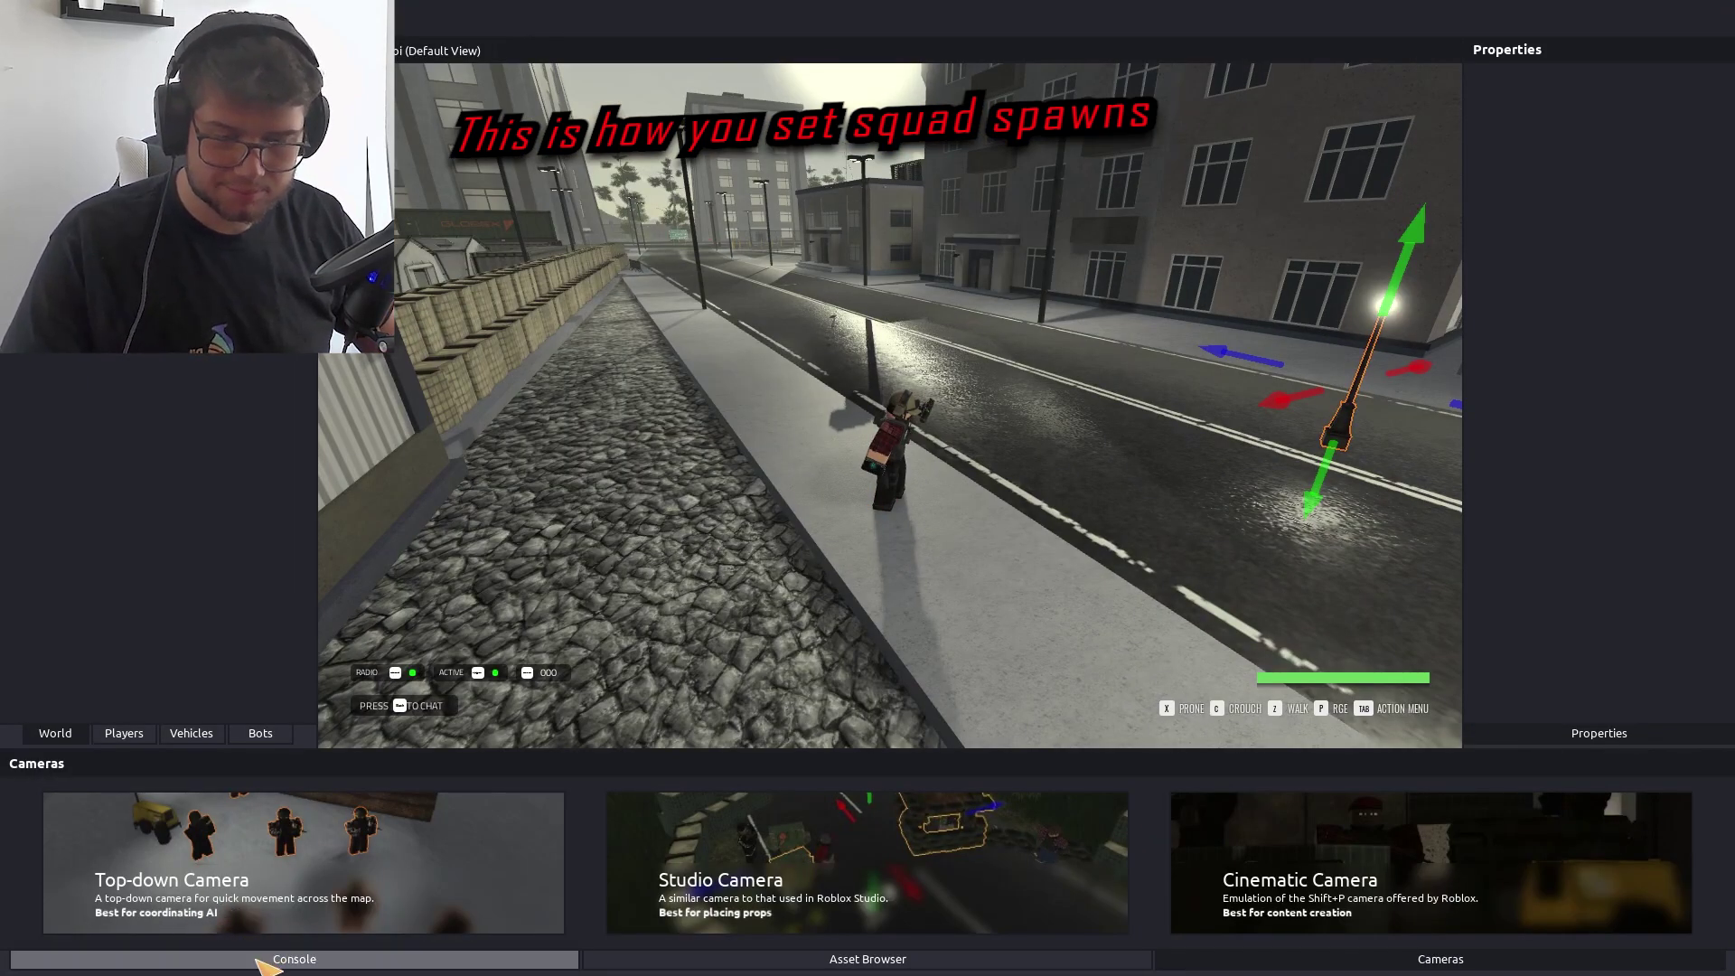
left_click(264, 959)
Run 'respawn all' in the Console, clearing stray command text before and after
left_click(223, 933)
type("respaw")
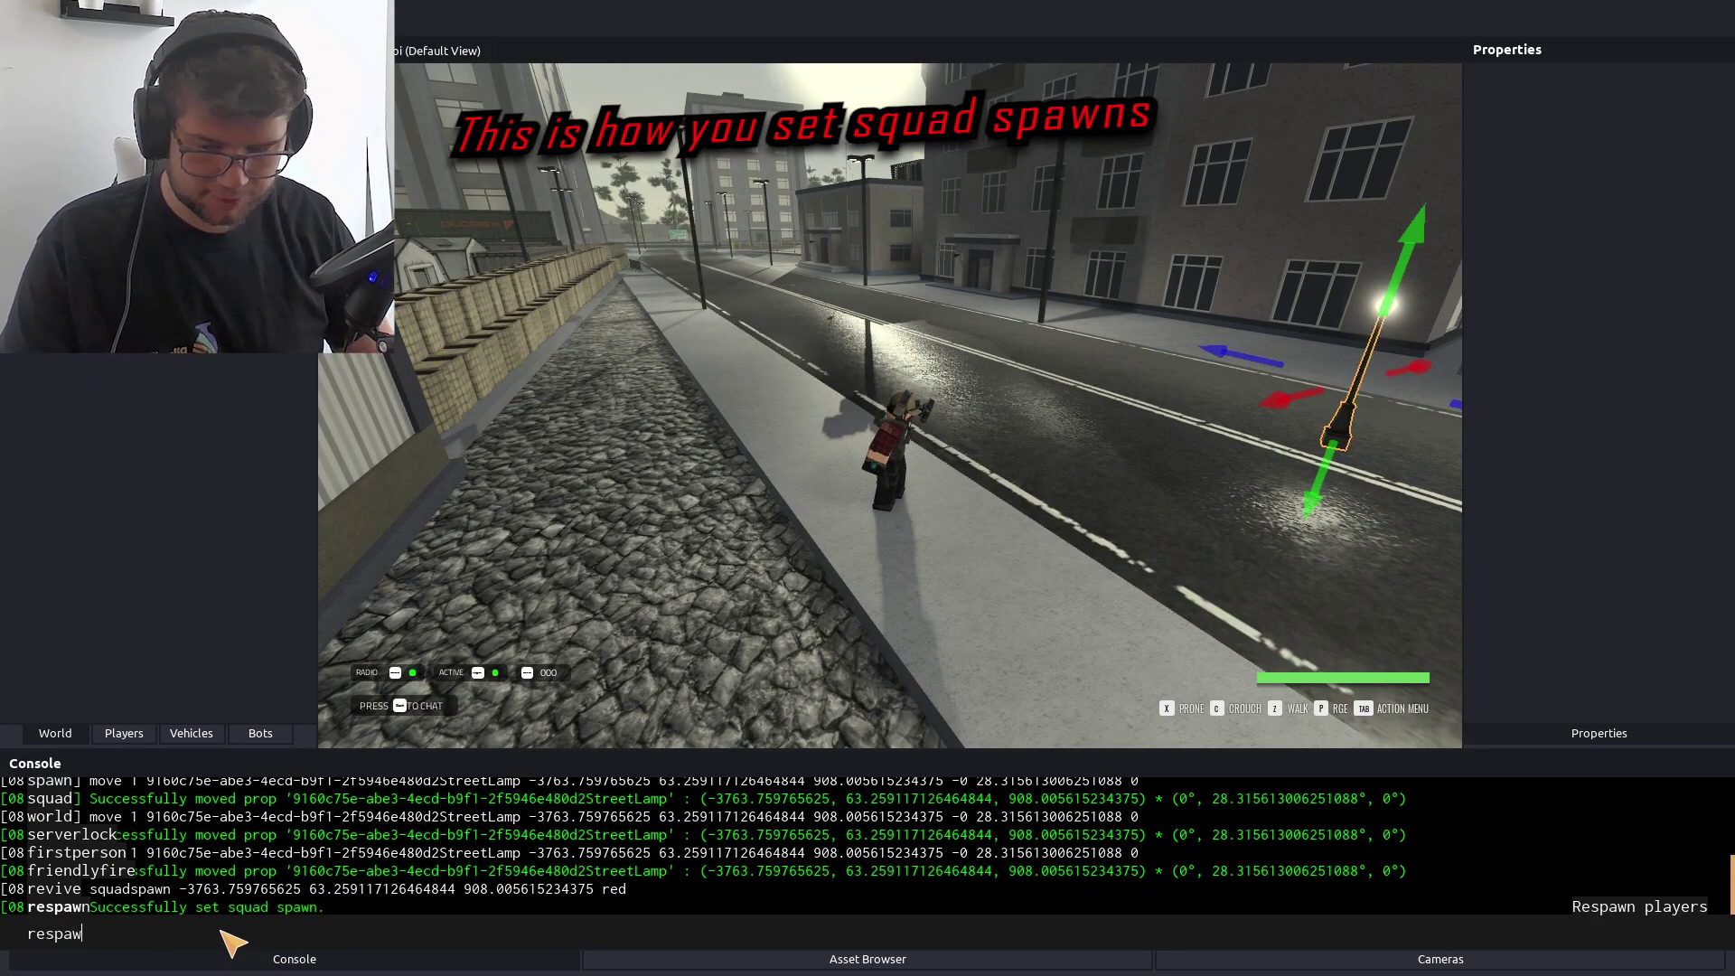
type("n")
key("Return")
type("spa")
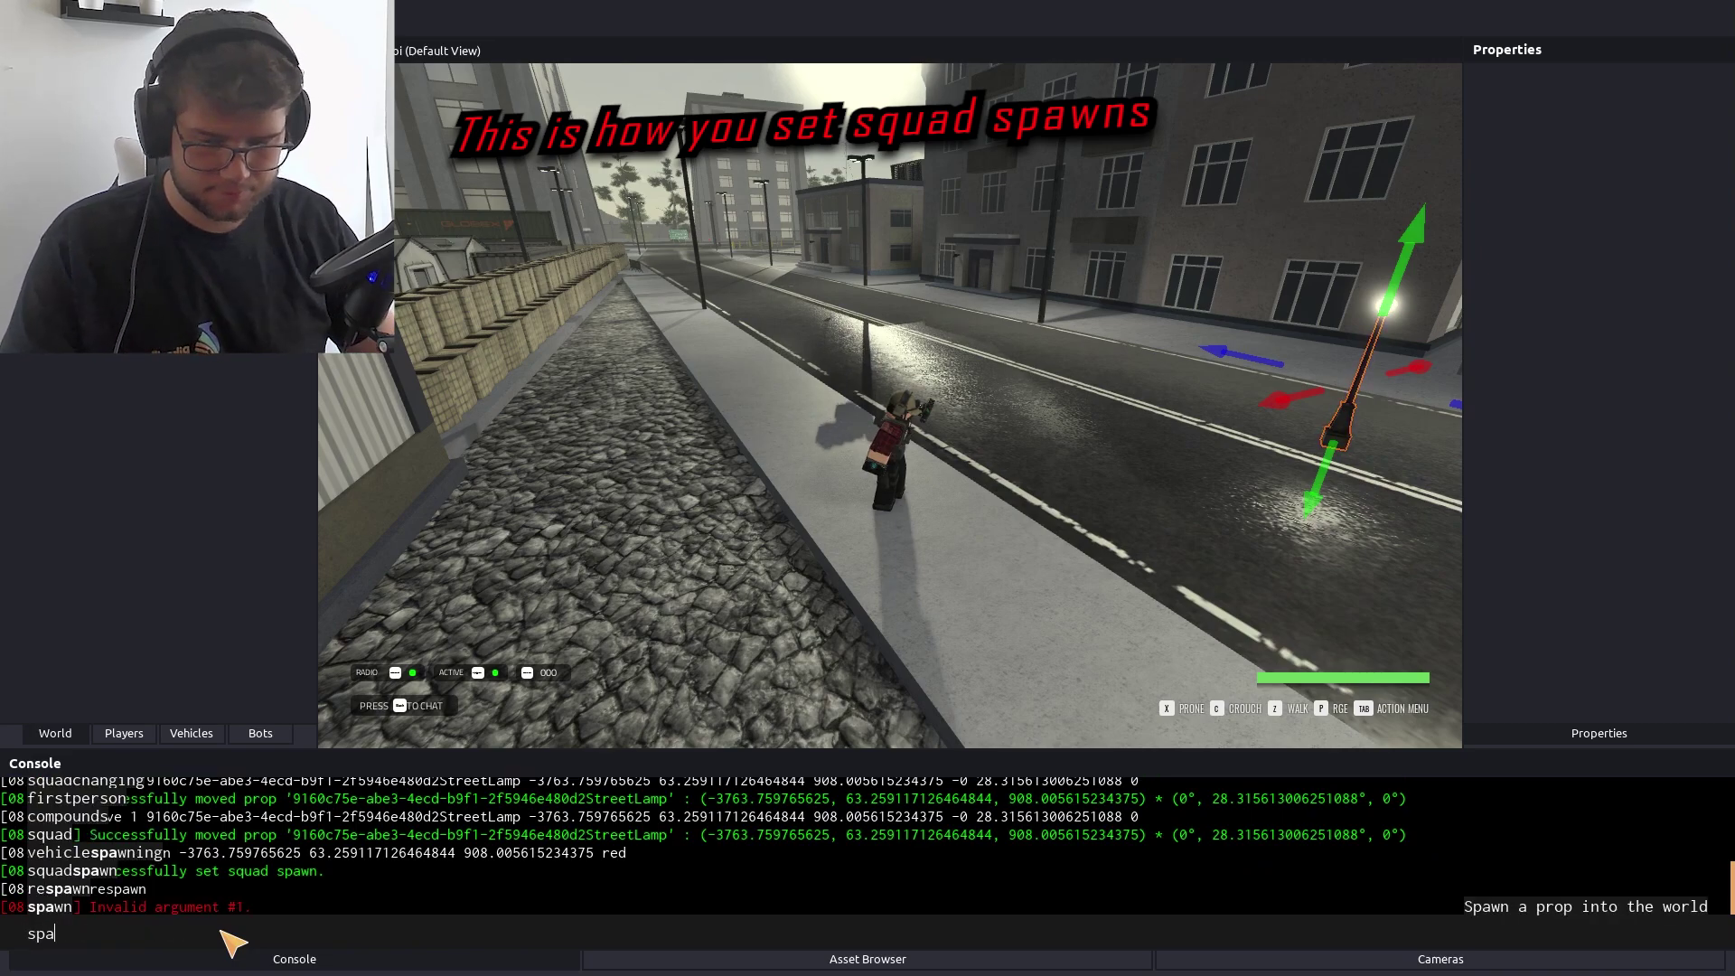
key("BackSpace")
key("BackSpace")
type("r")
type("wn al")
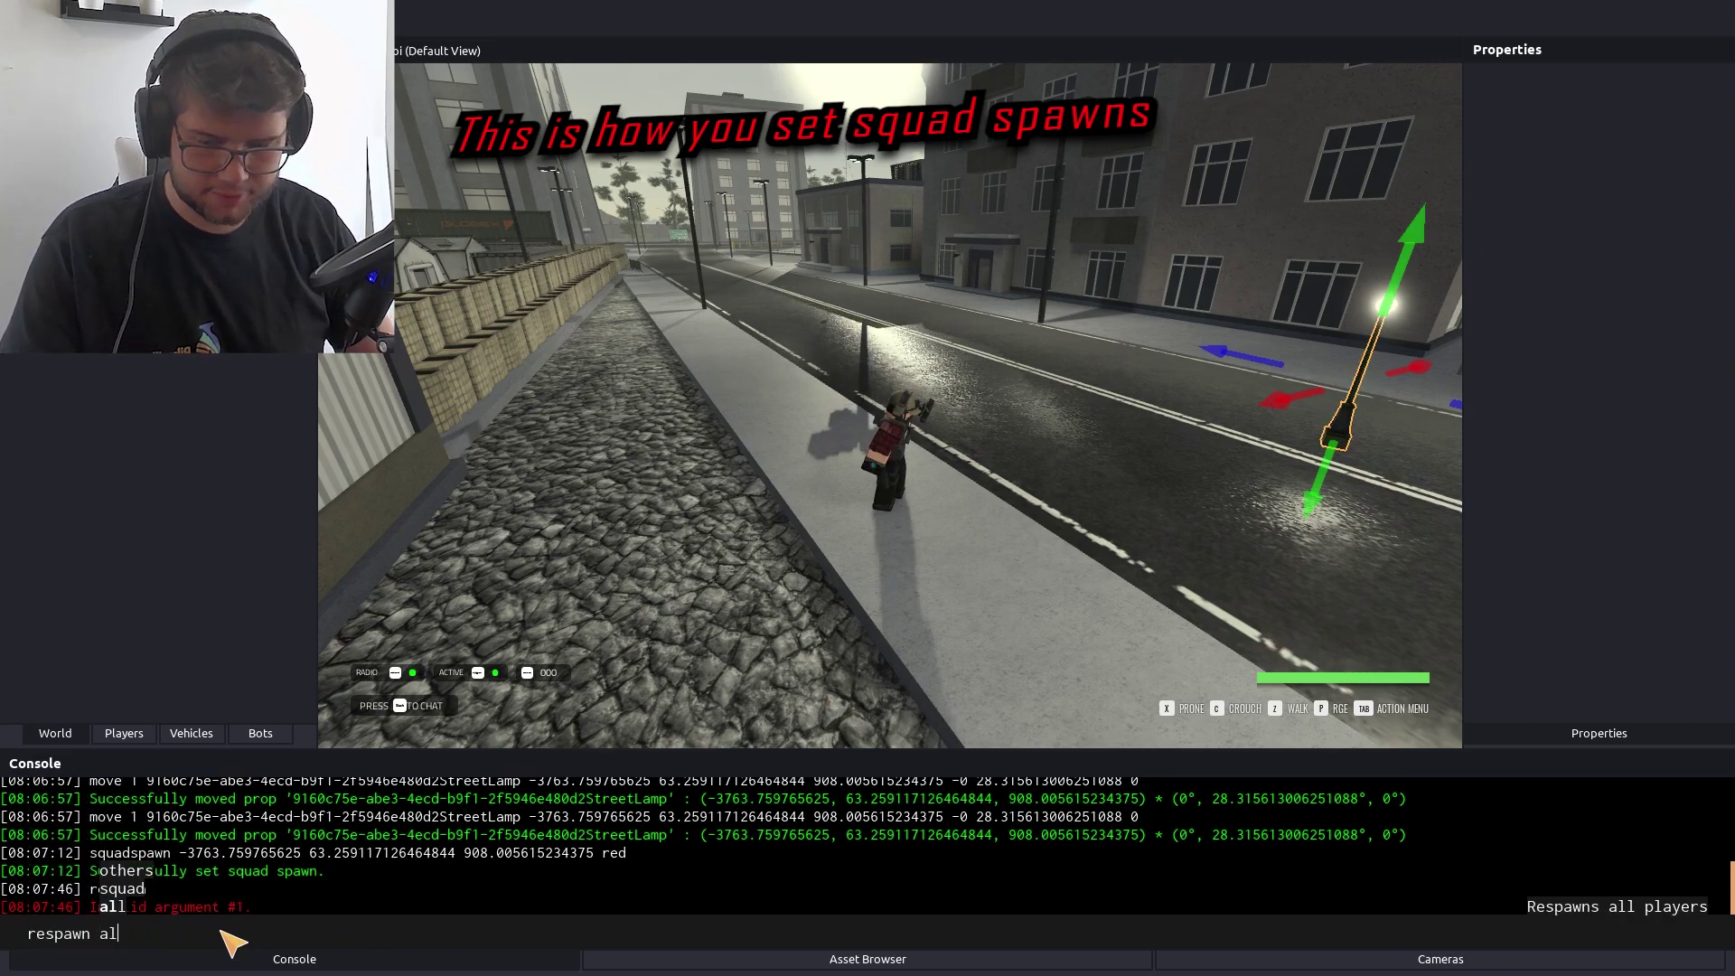
type("l")
key("Return")
type("s")
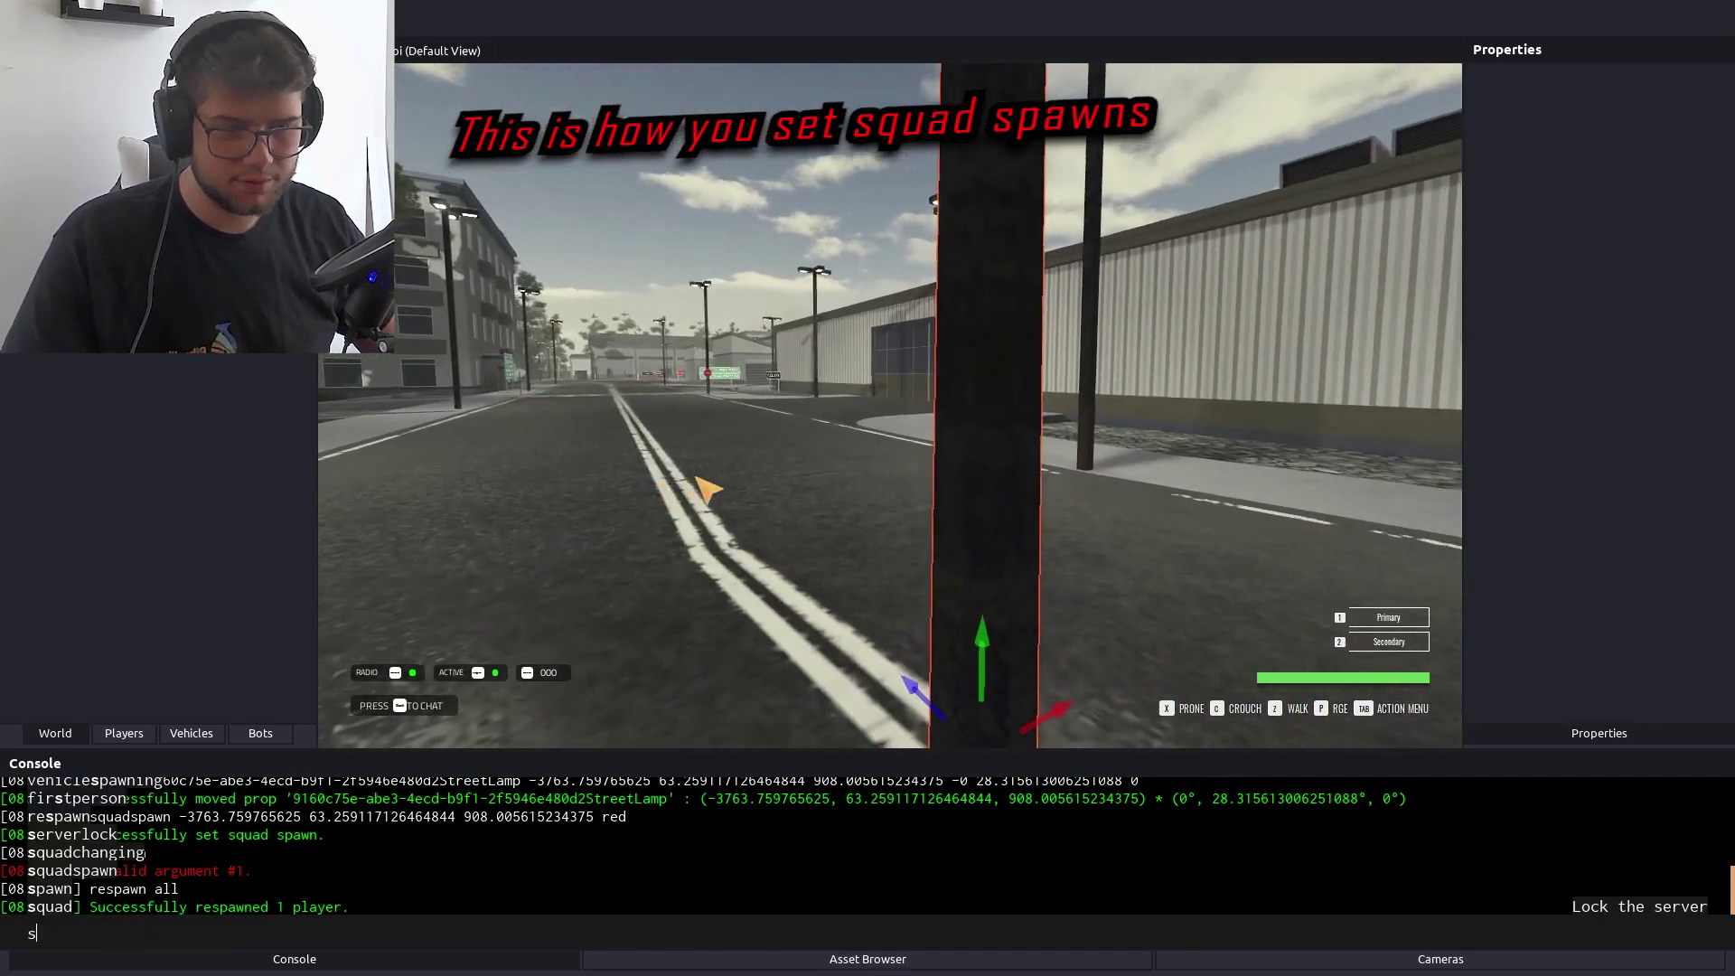
type("dddsa")
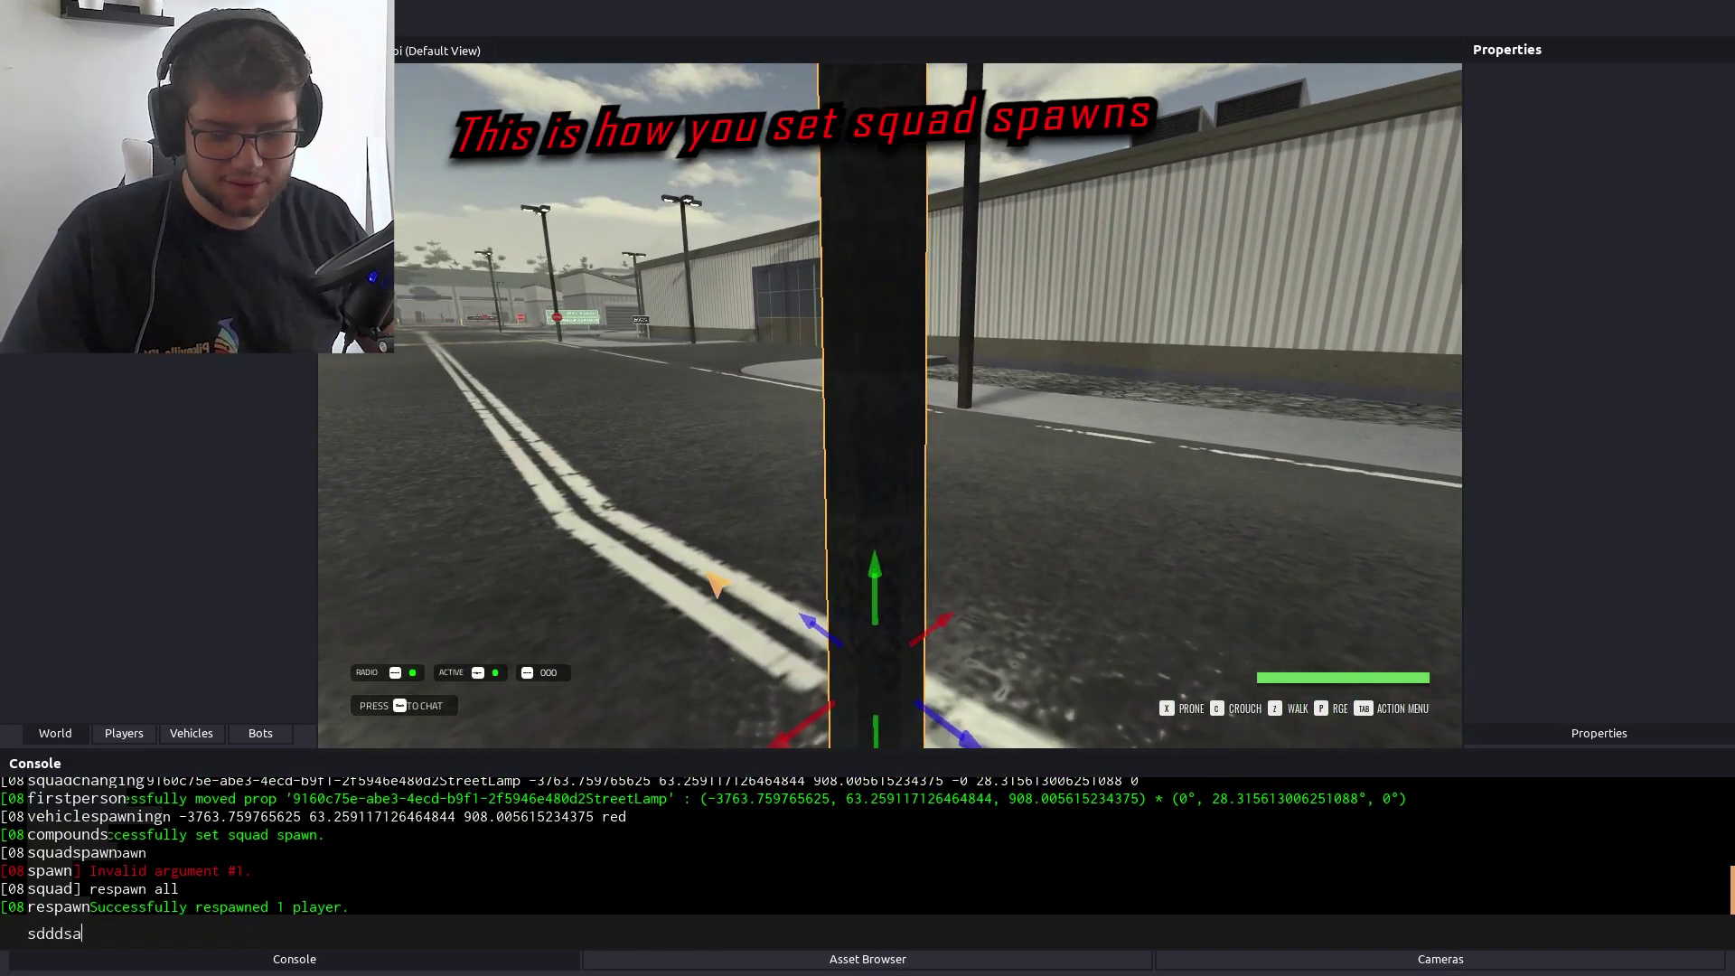
key("BackSpace")
key("BackSpace")
key("BackSpace")
key("BackSpace")
key("BackSpace")
key("BackSpace")
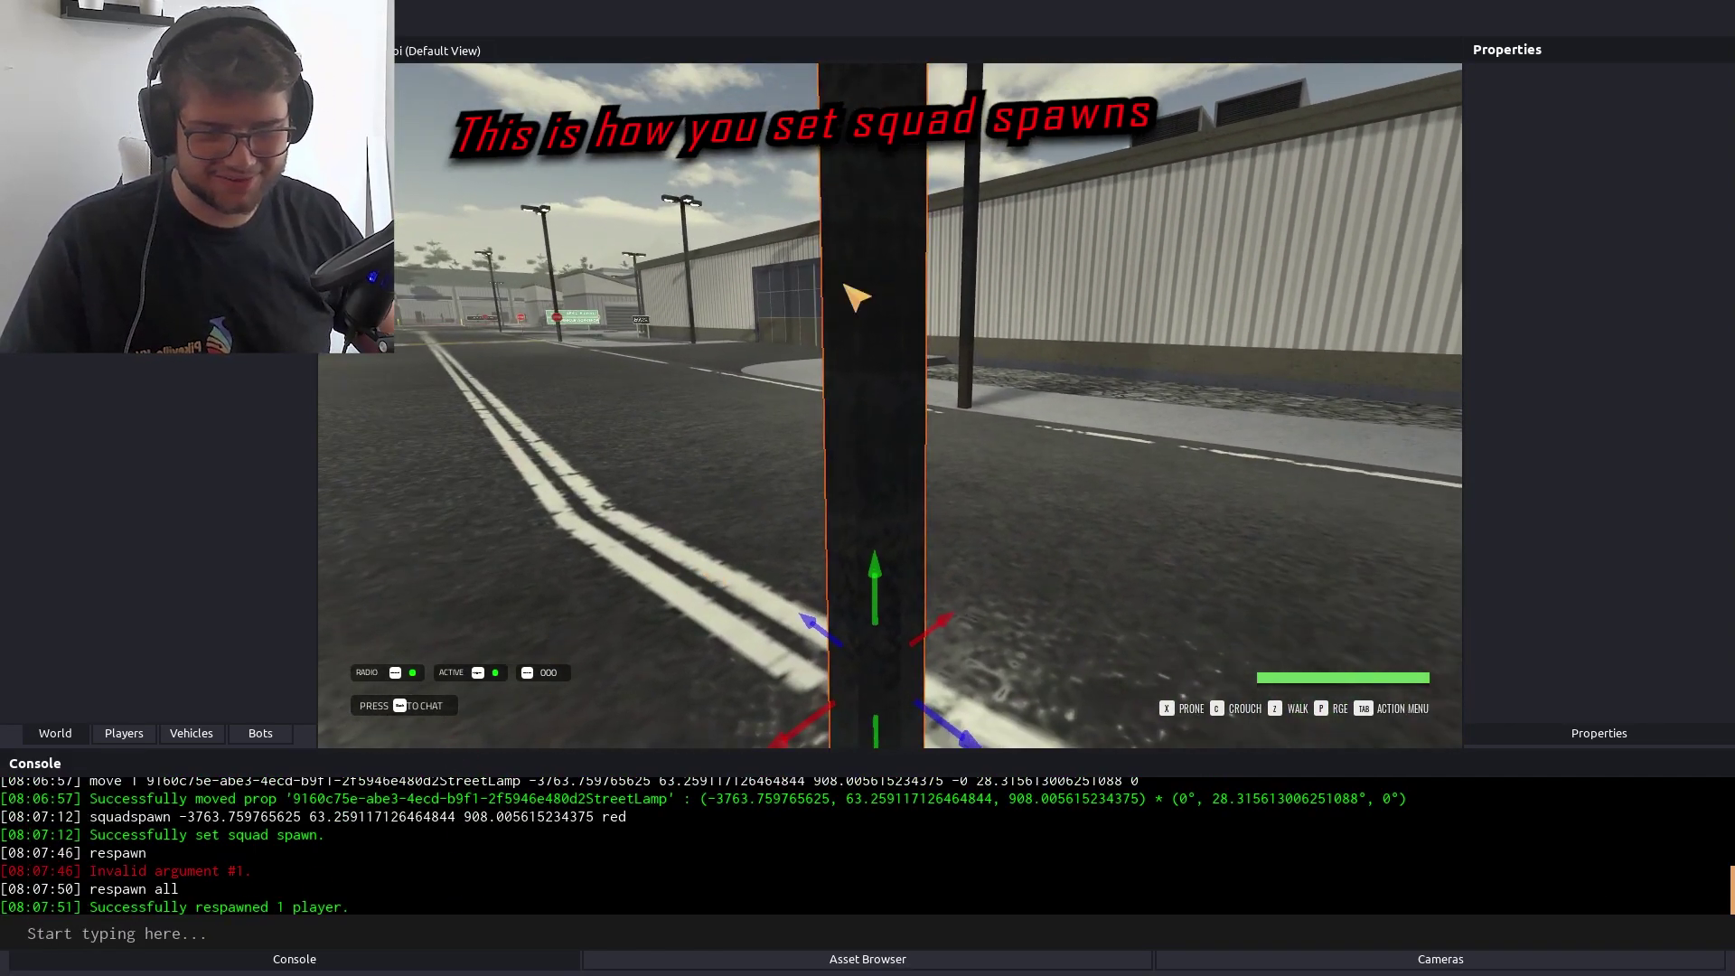
Fly the Studio Camera over the shoreline, river, bridge and cliffs, then pull back wide
left_click(1282, 958)
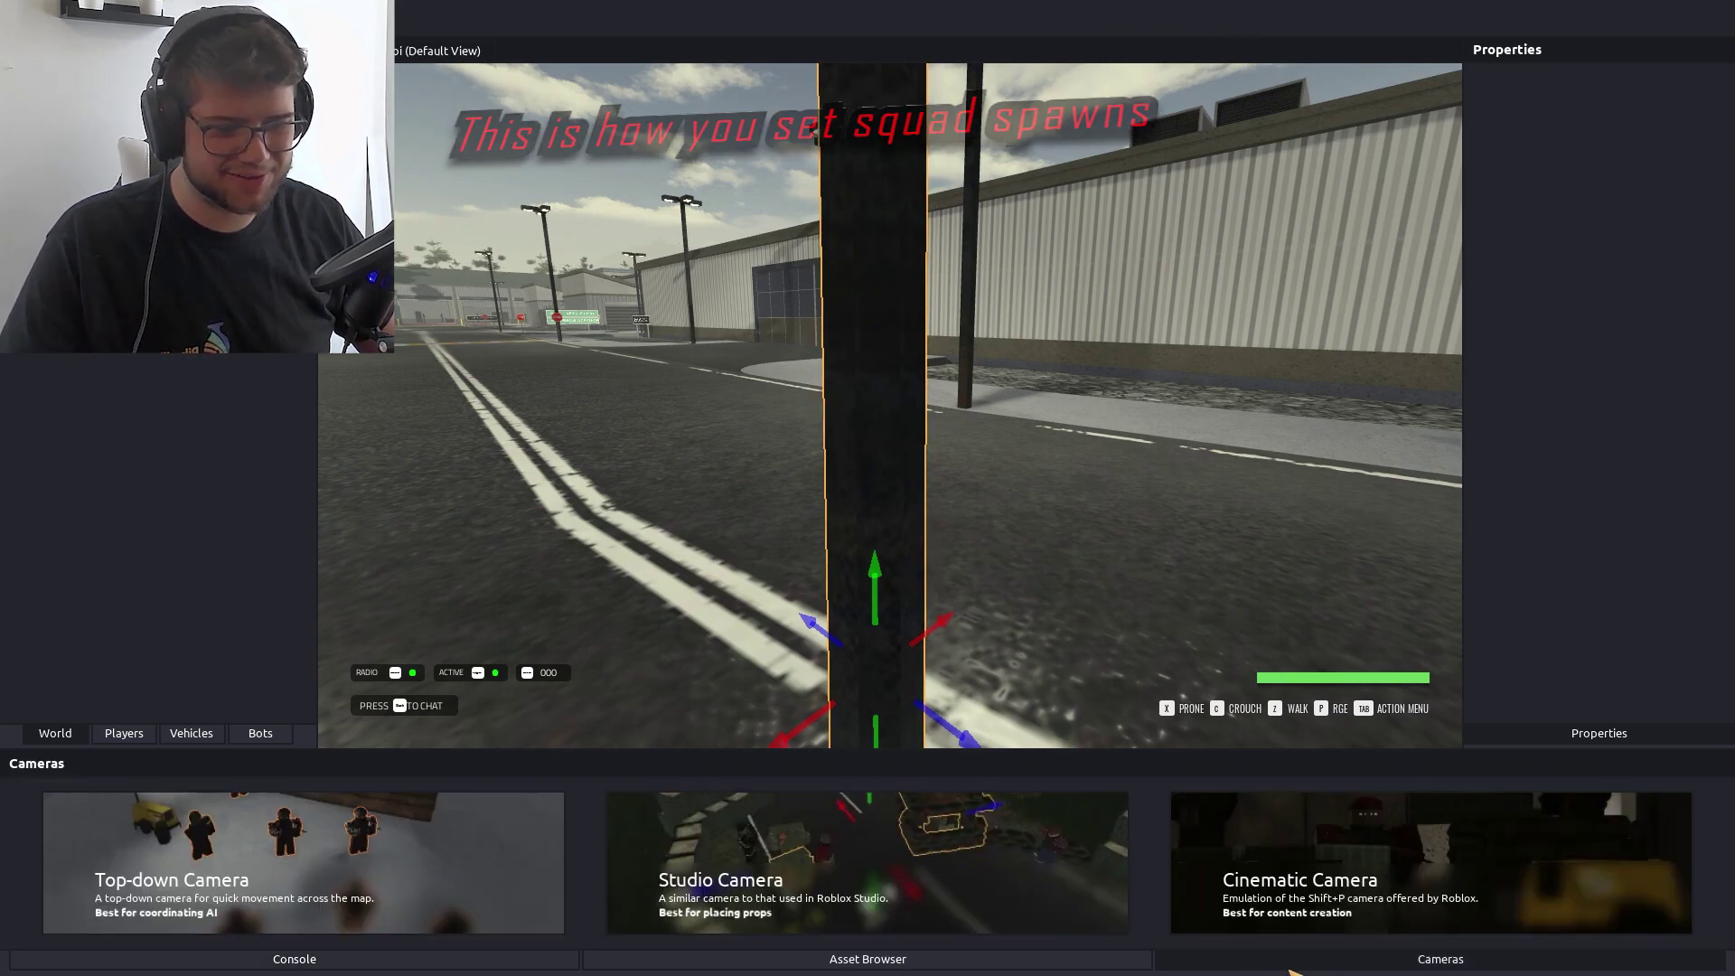
left_click(867, 869)
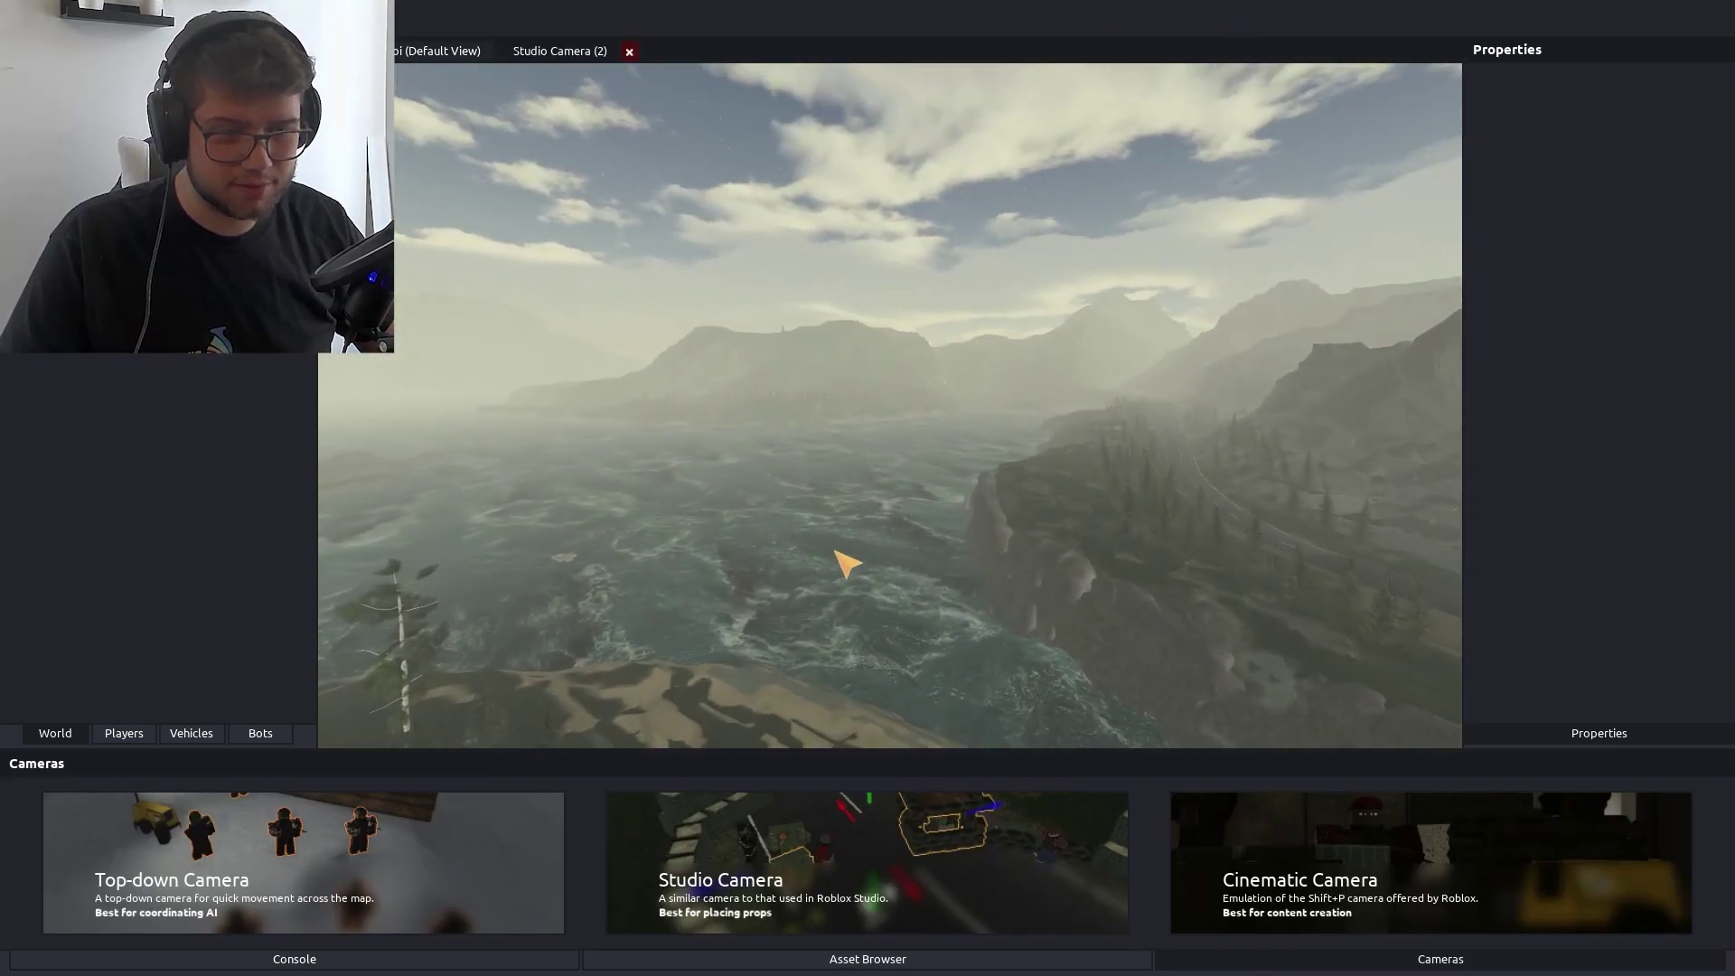
key("w")
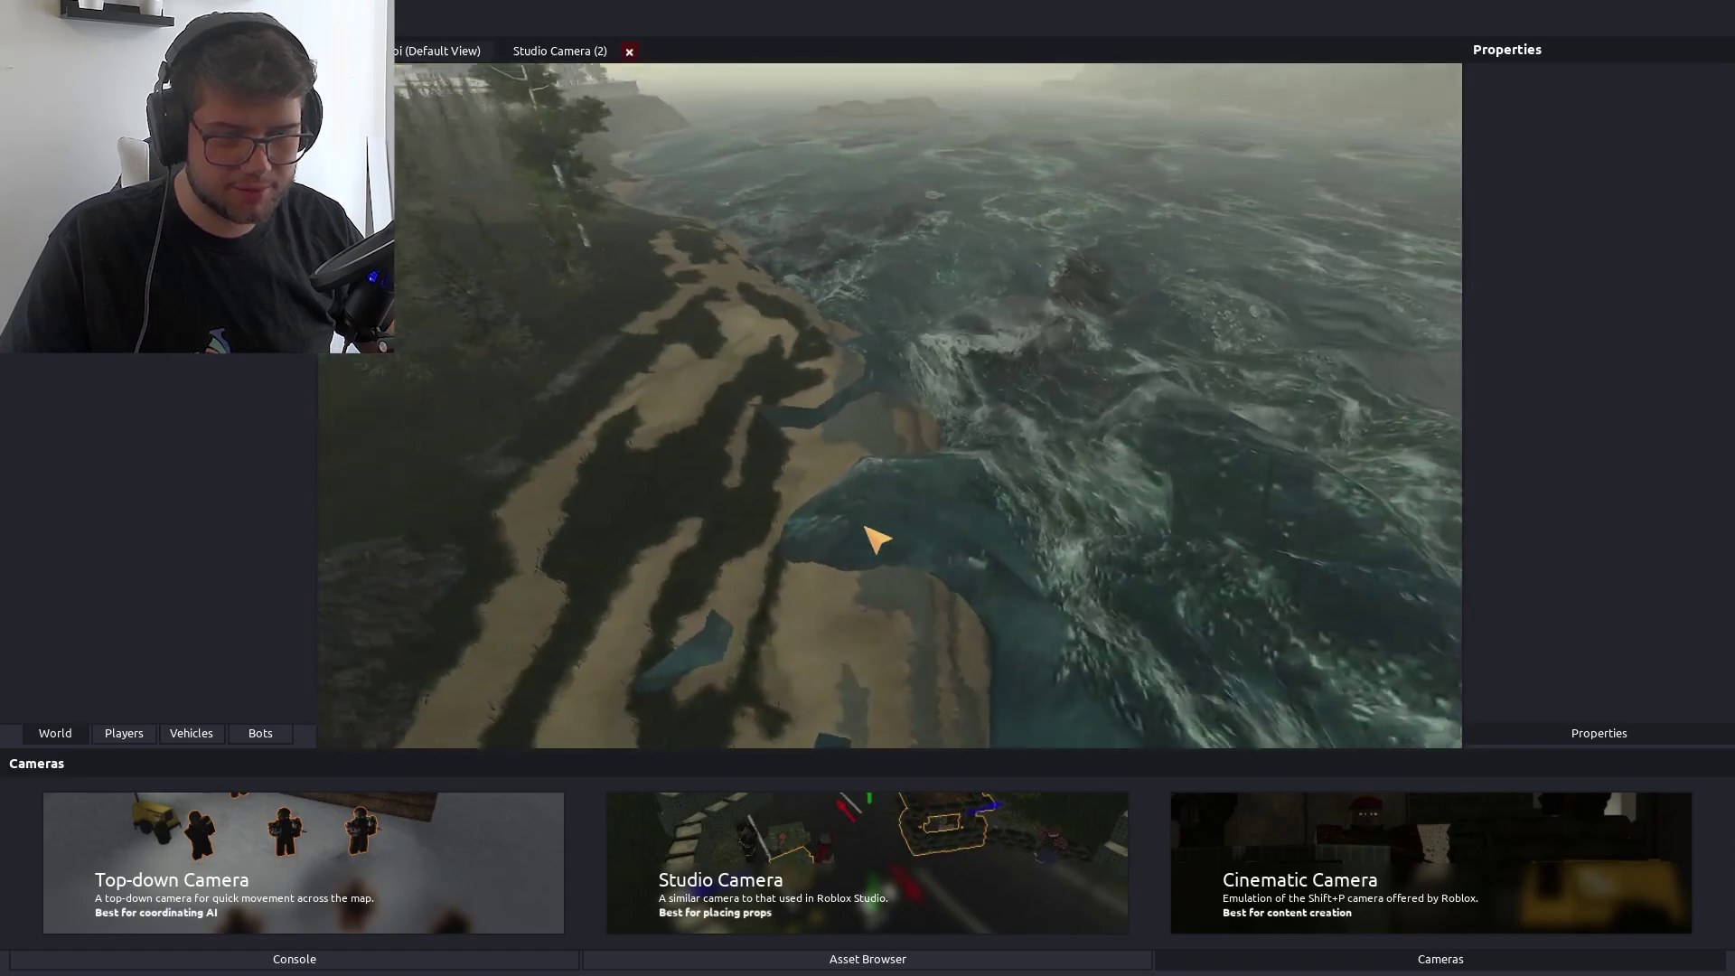
key("w")
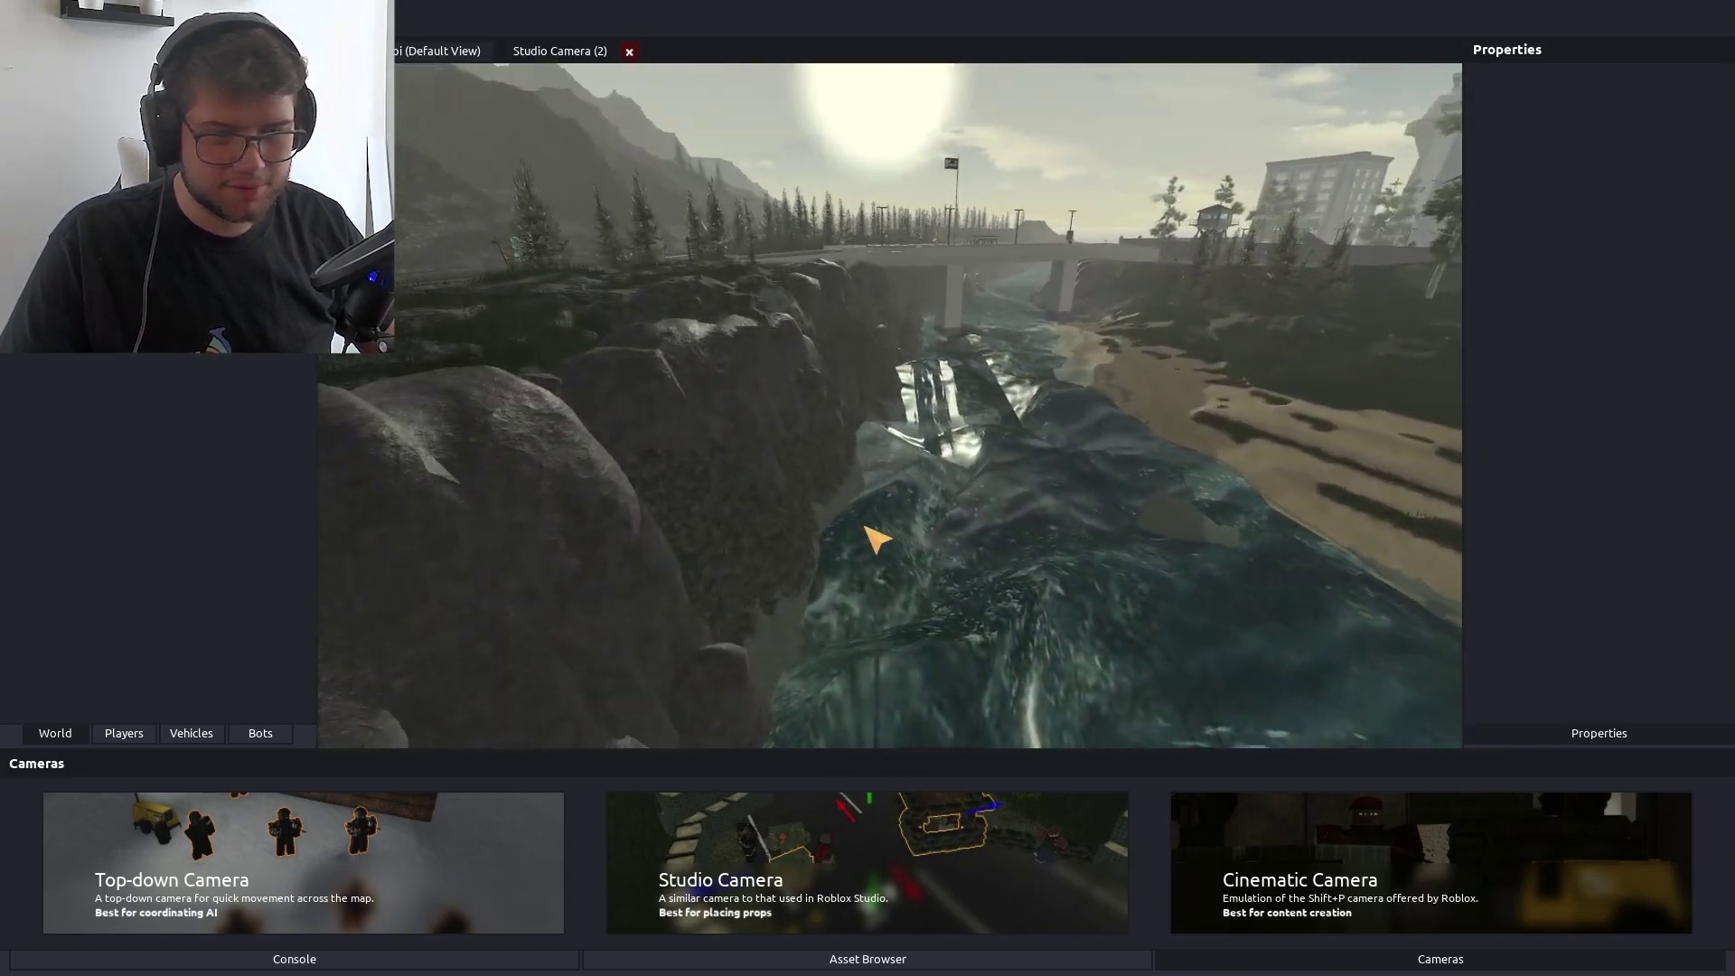
key("w")
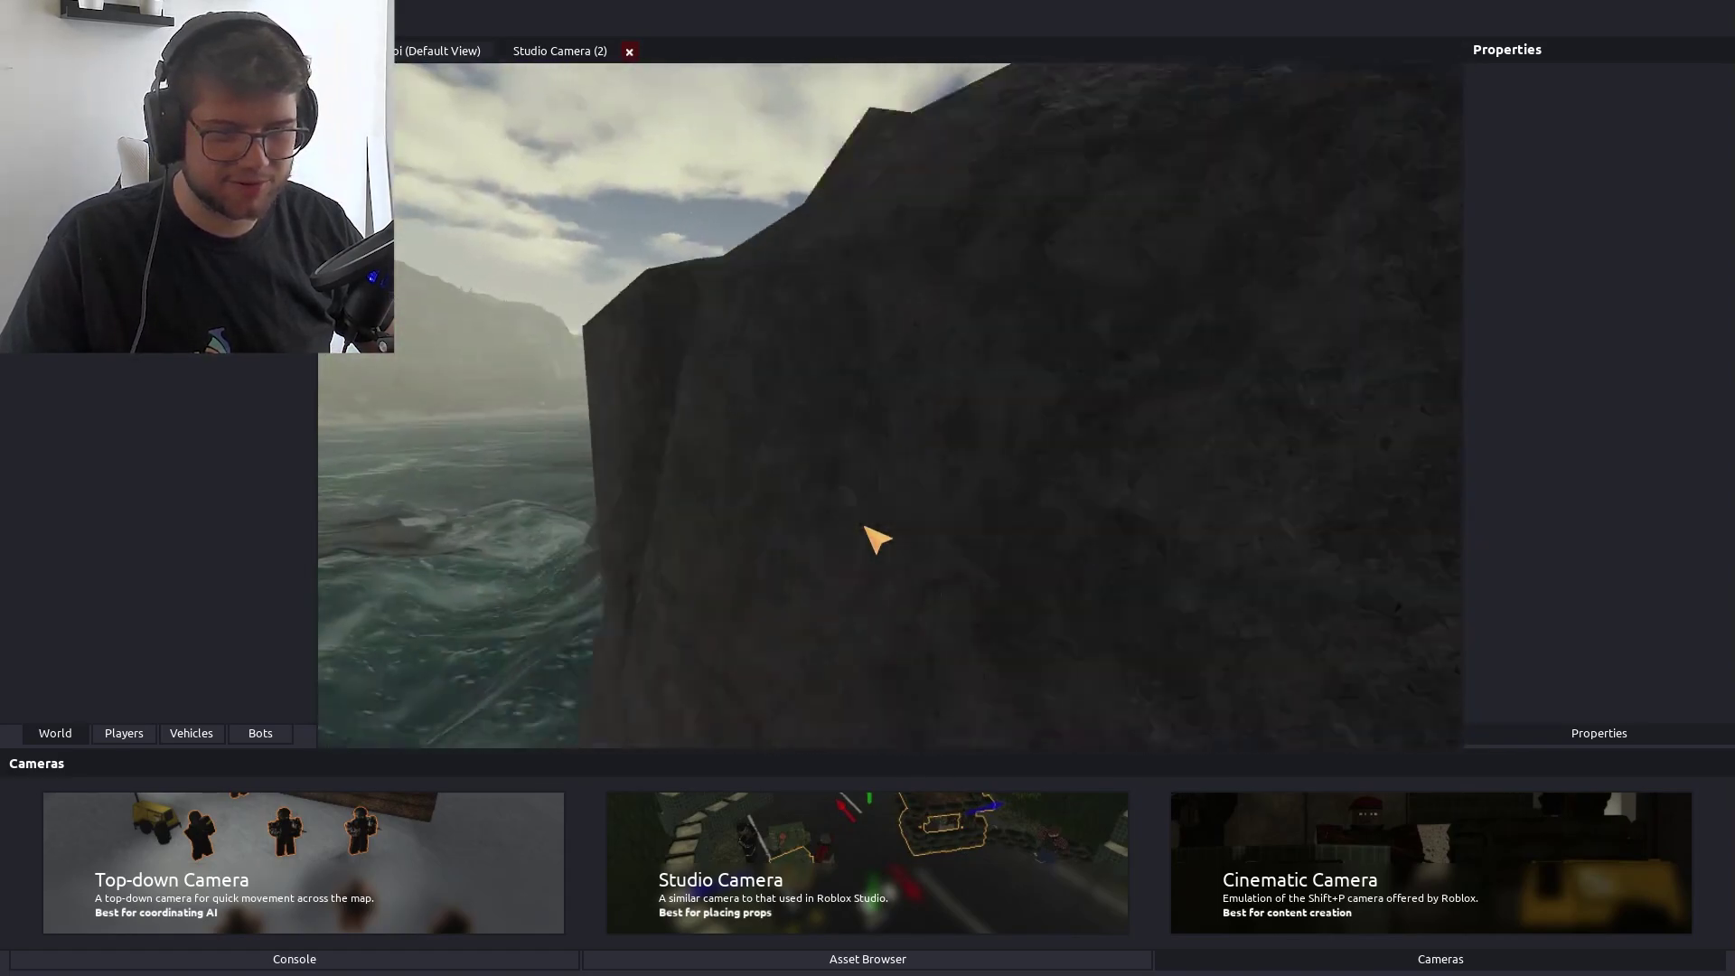
key("s")
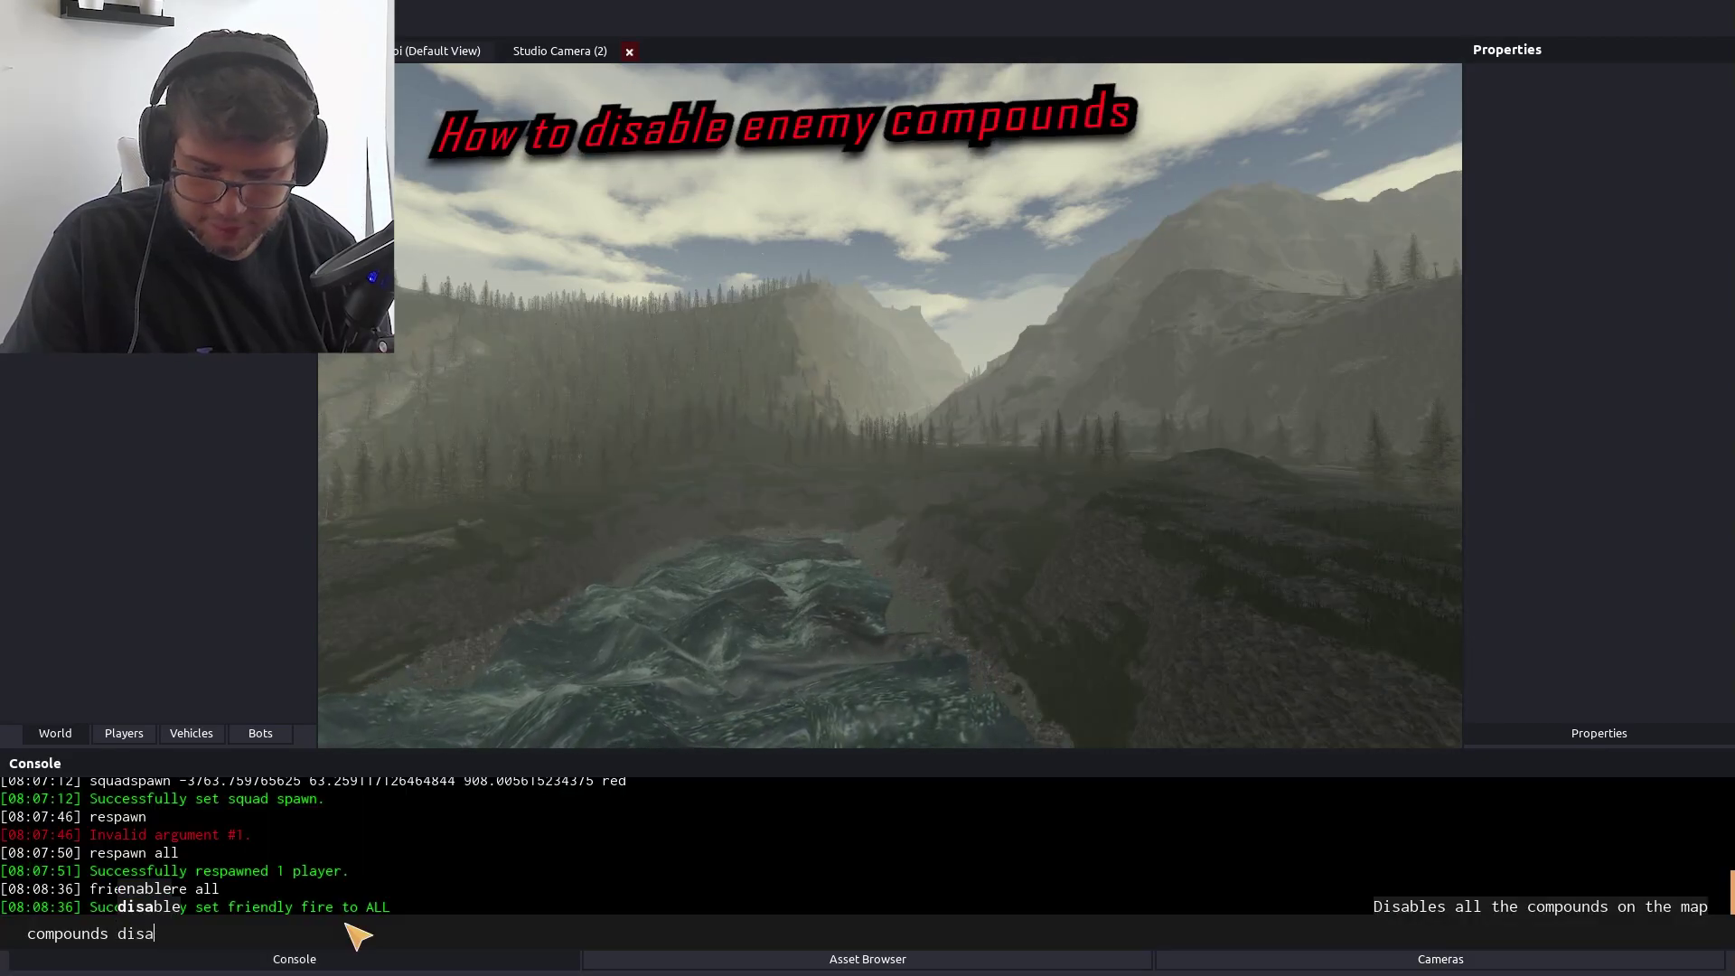
type("ble")
key("Return")
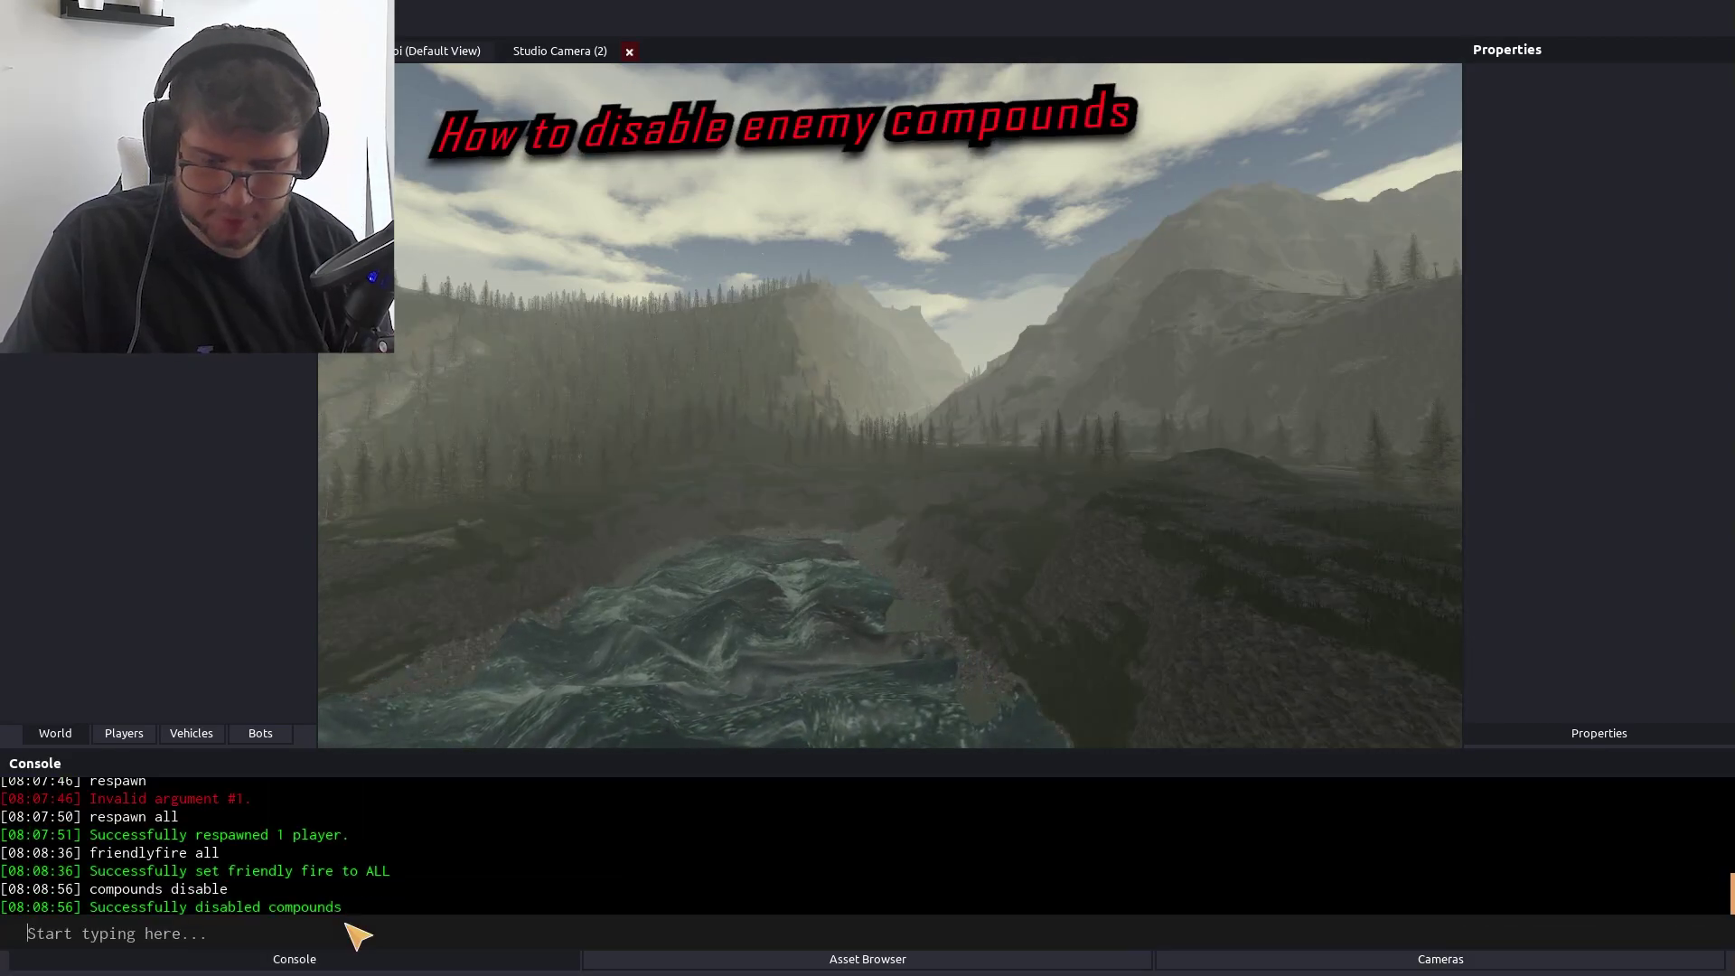
type("wwwwwww")
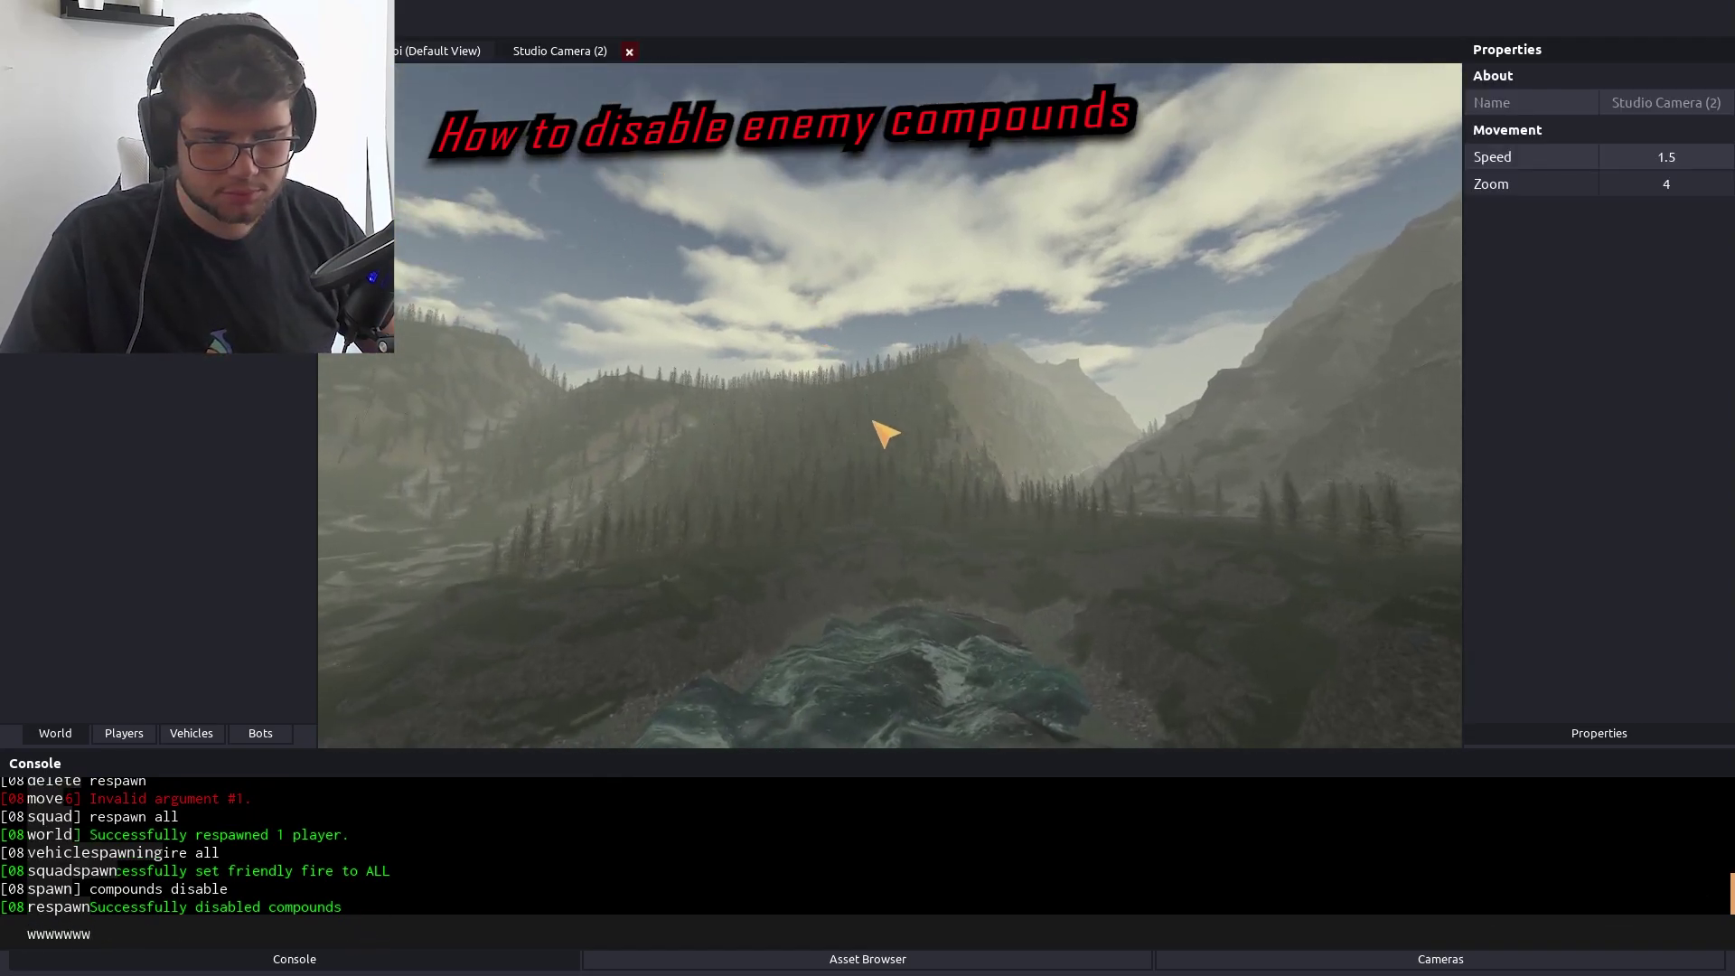
key("BackSpace")
key("BackSpace")
key("BackSpace")
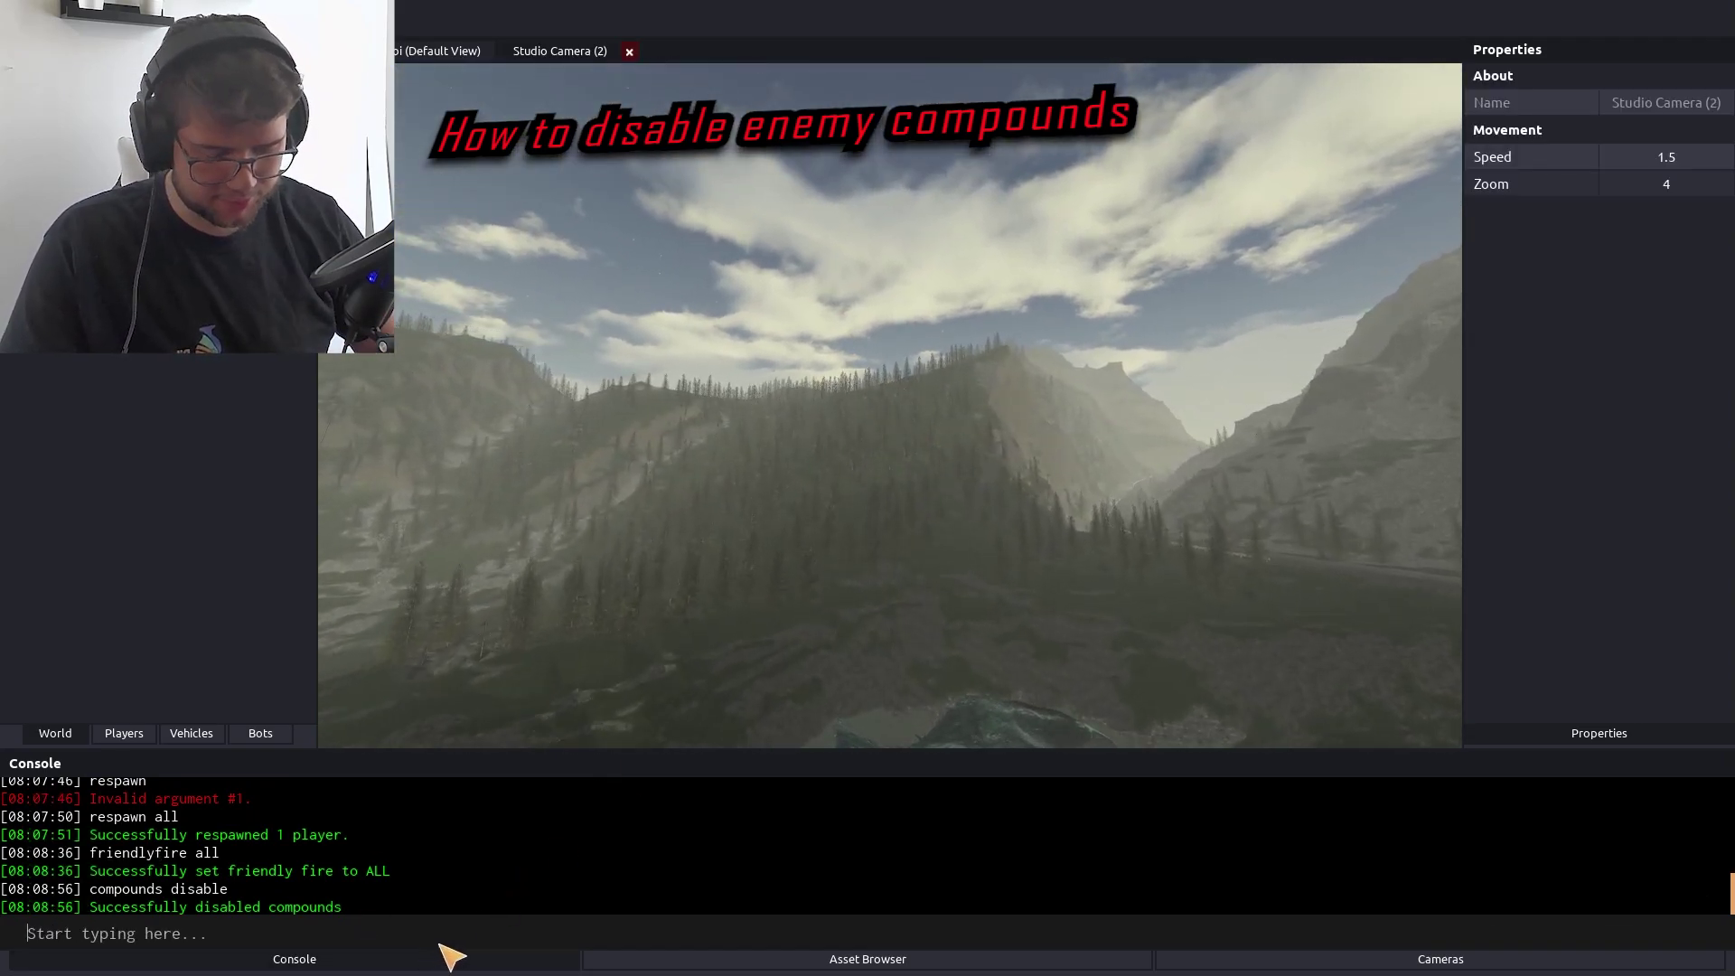
left_click_drag(712, 458, 731, 428)
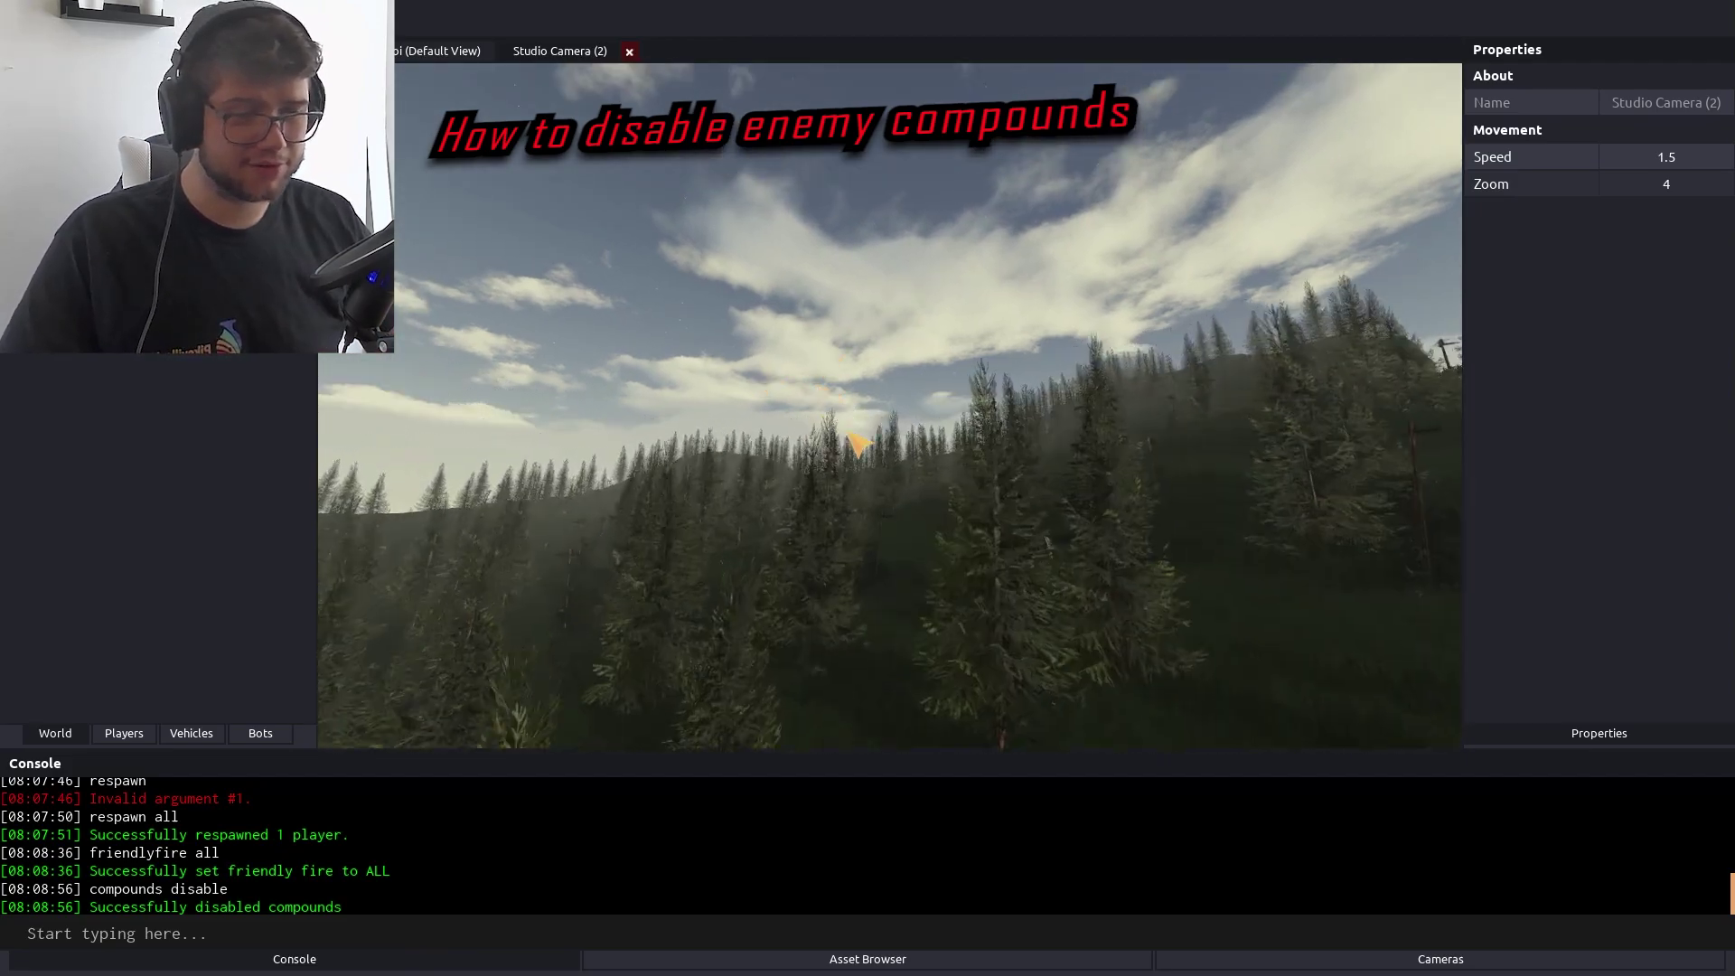
key("w")
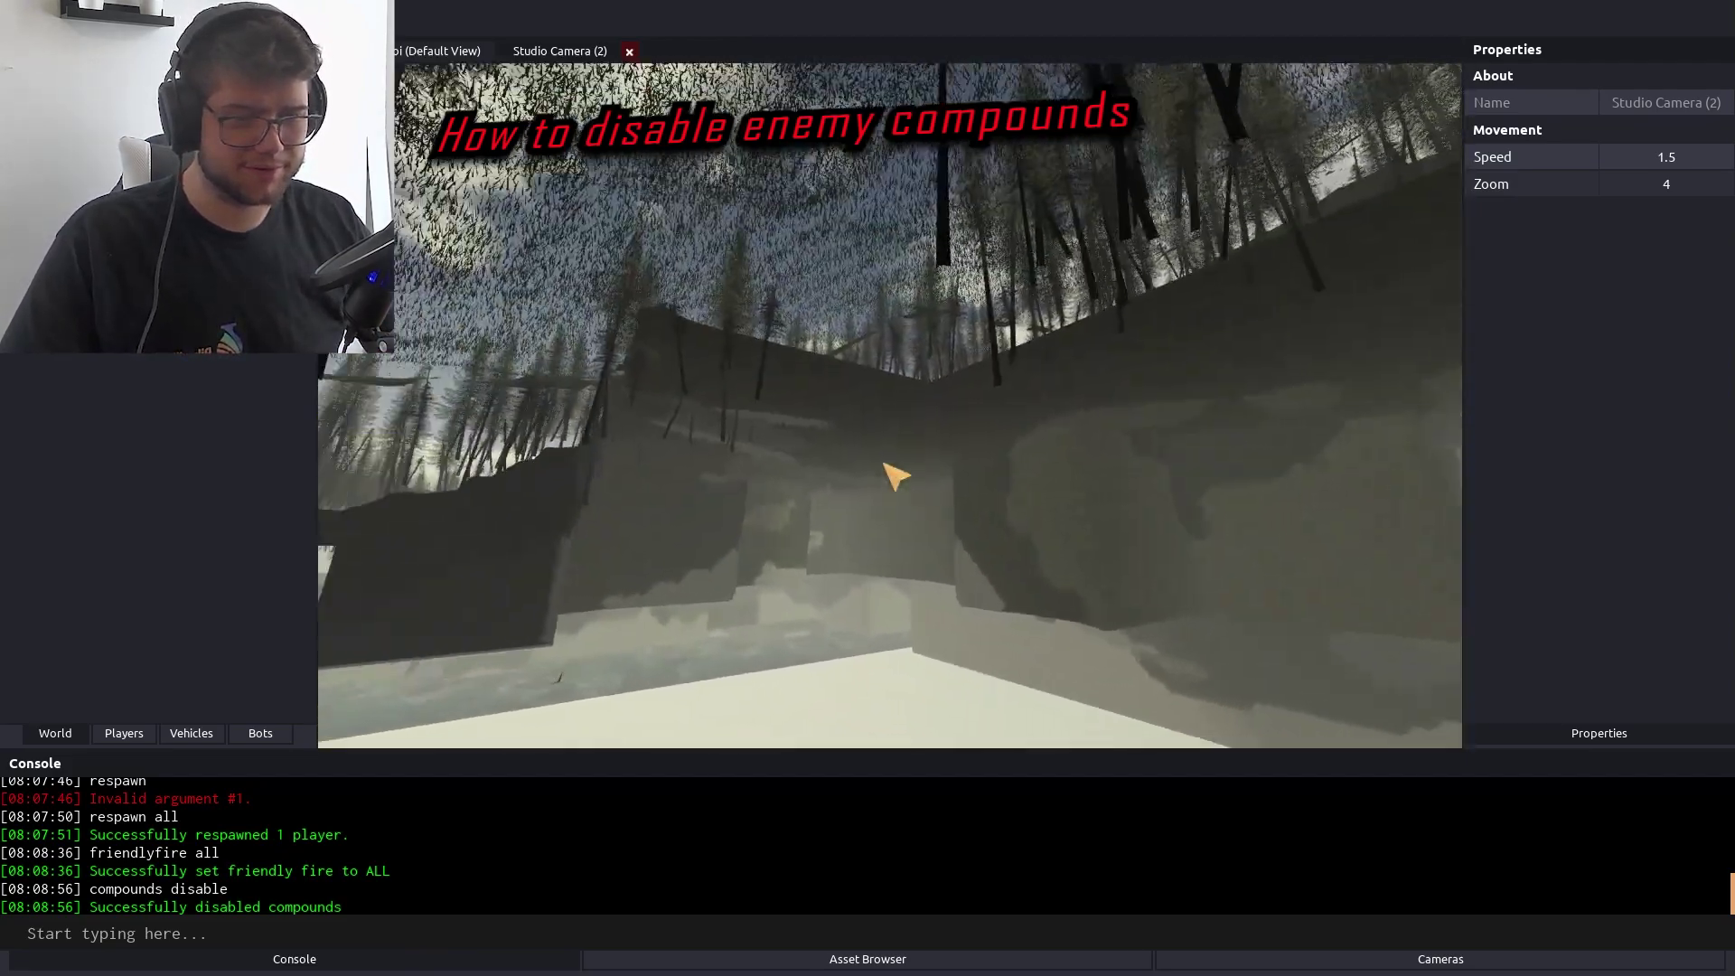
key("w")
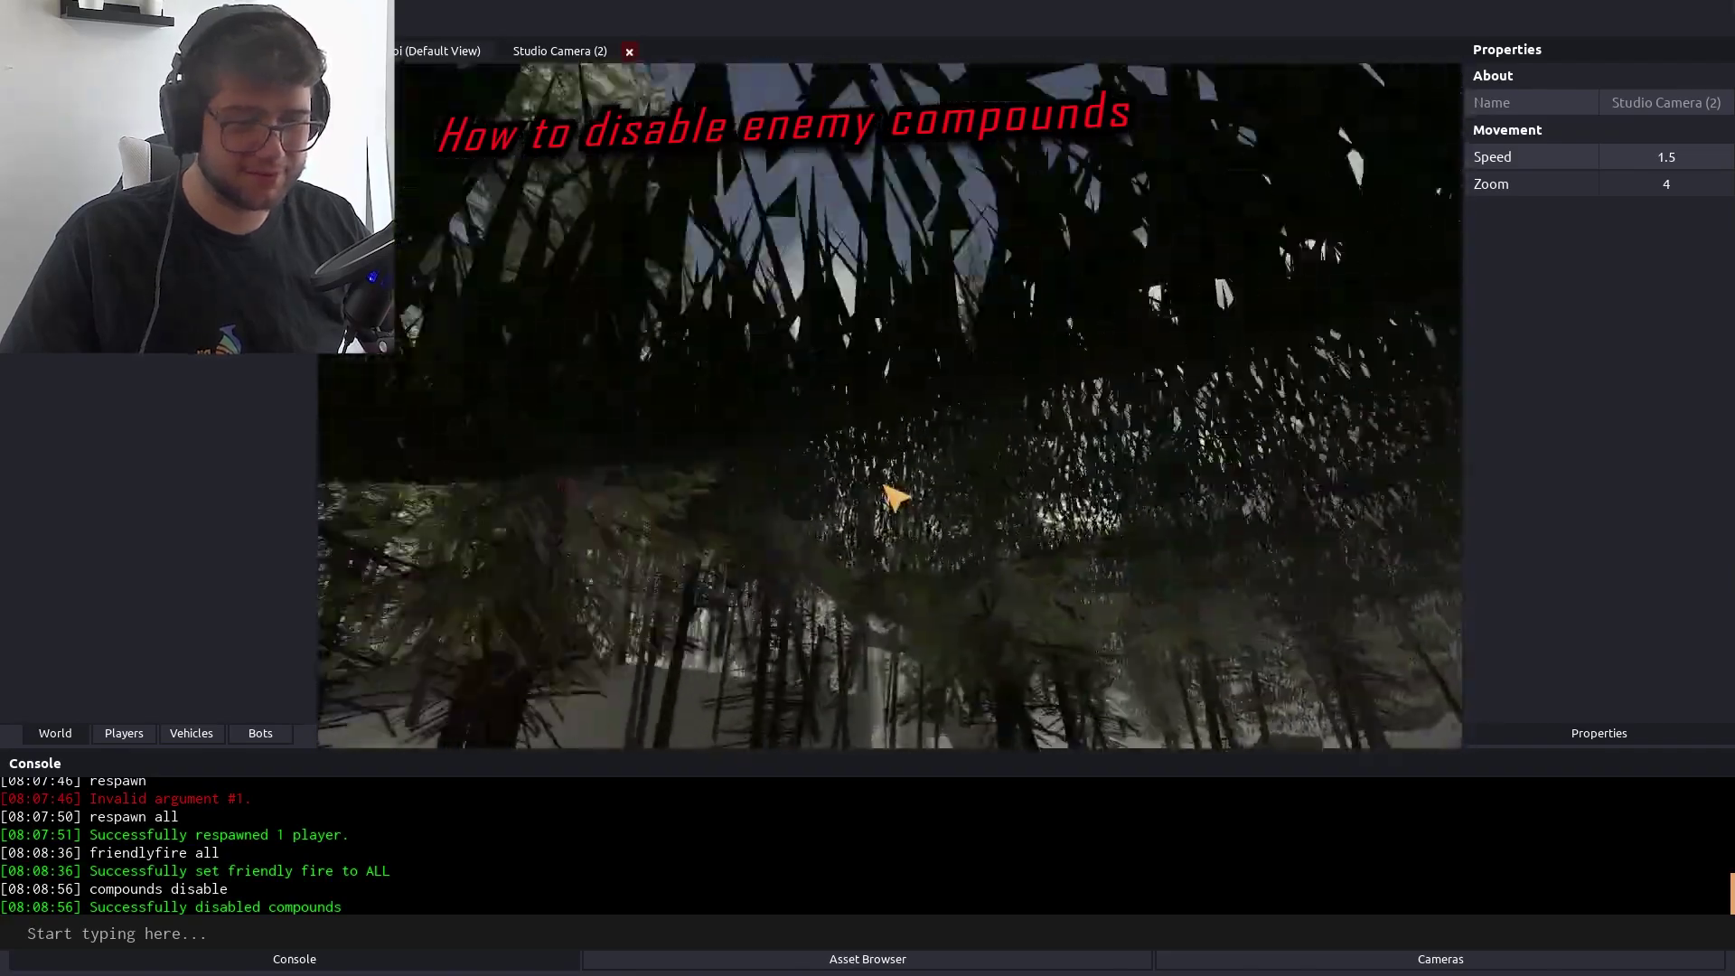
key("s")
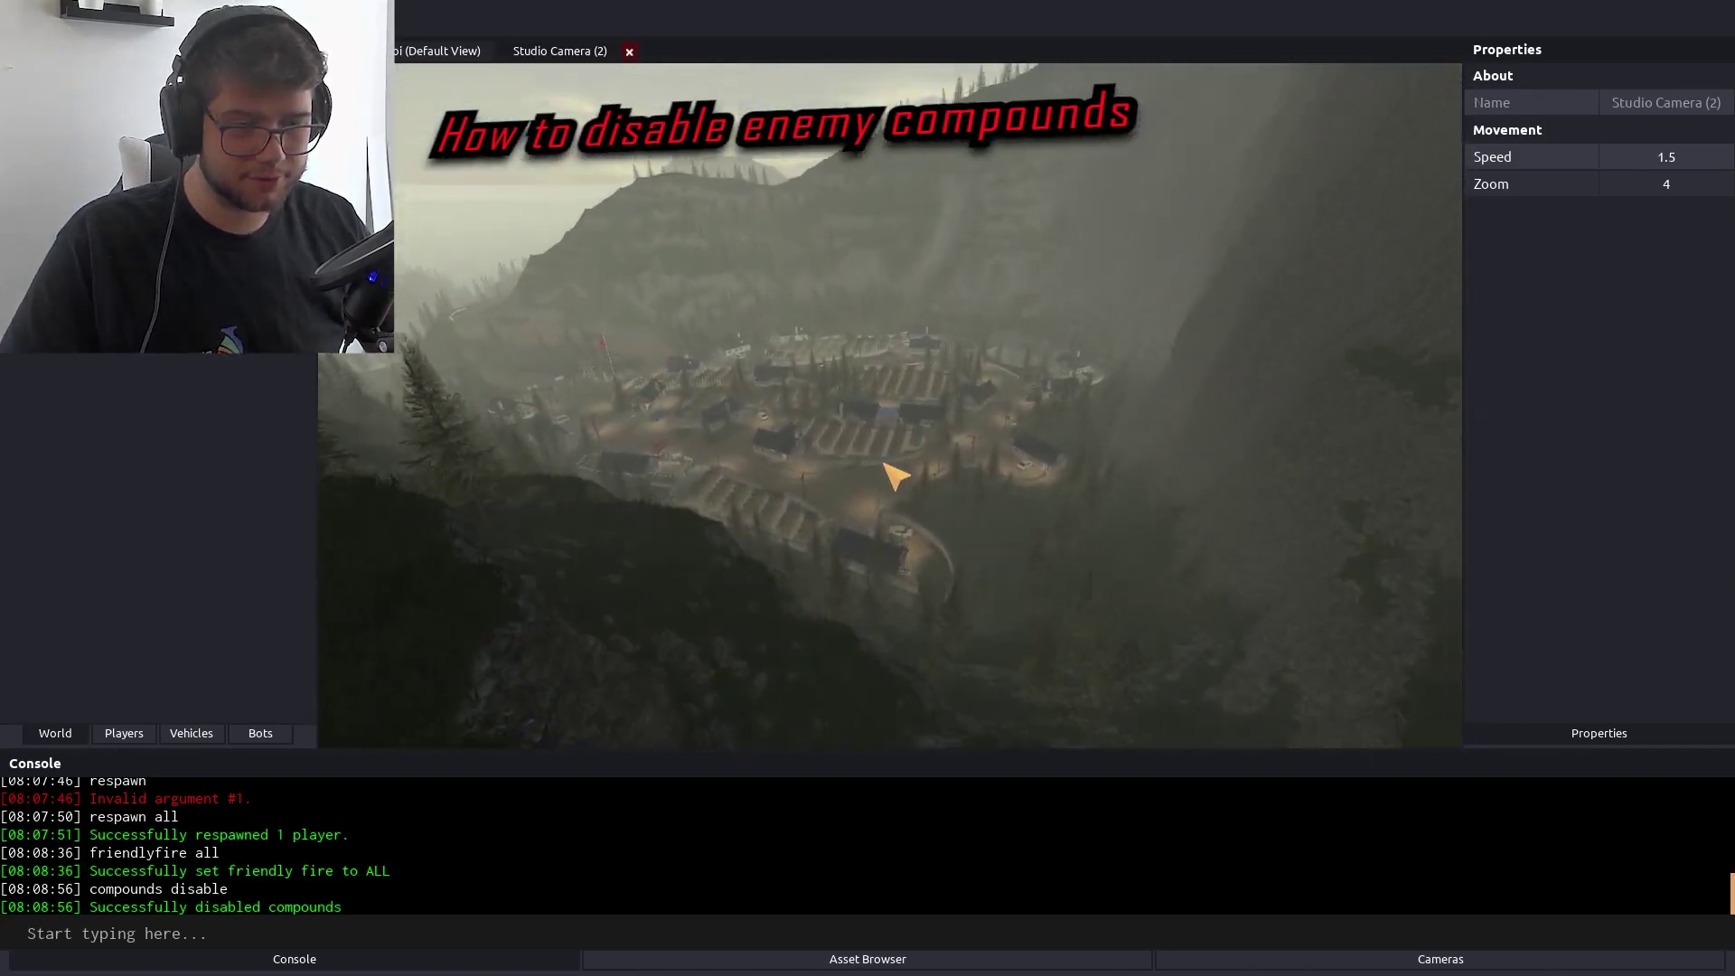
key("w")
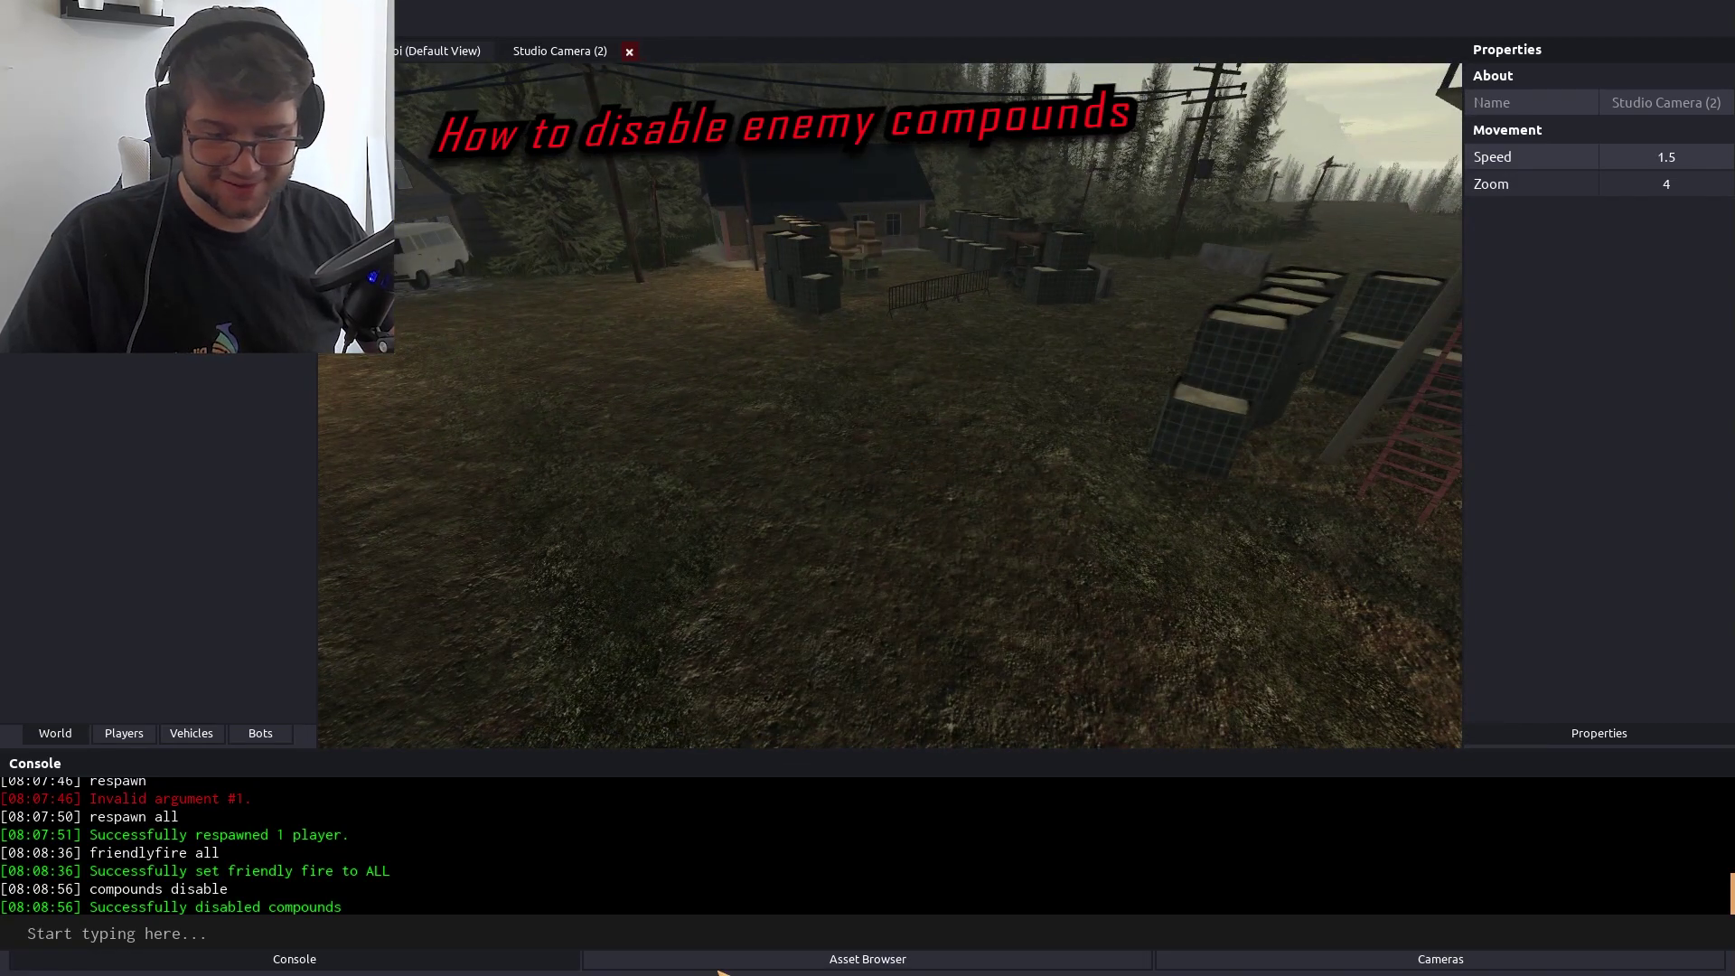
Play as the character, run up onto the HESCO barrier wall, and turn to face the village
left_click(689, 959)
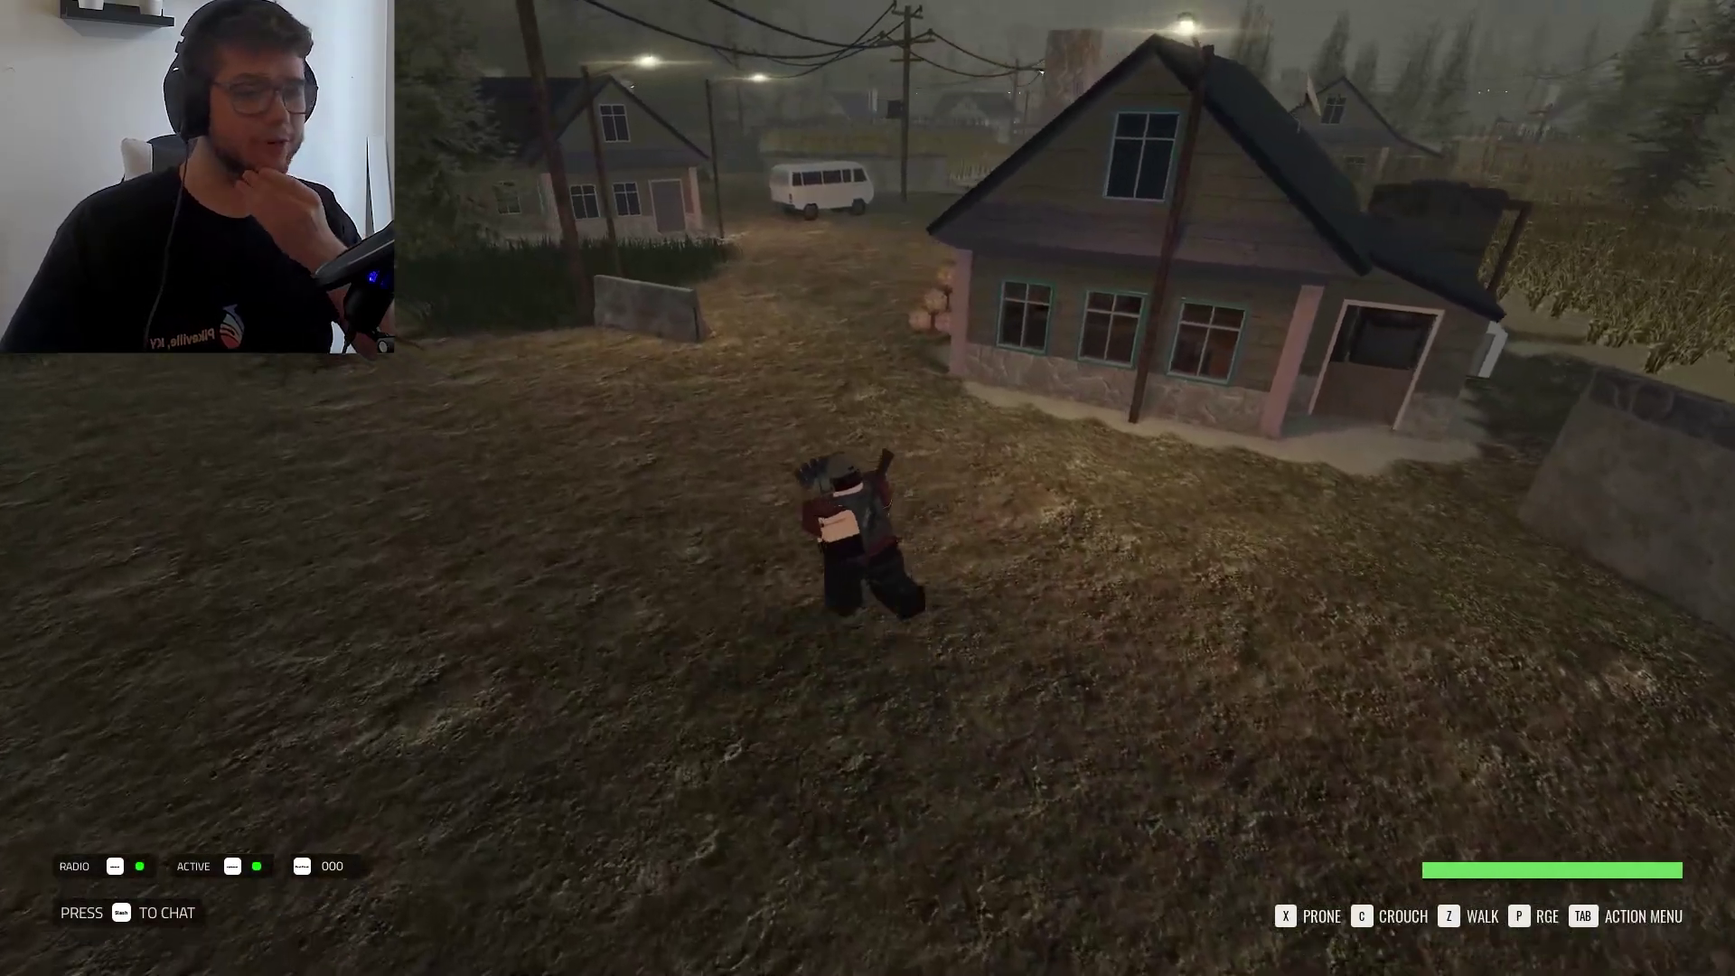
key("w")
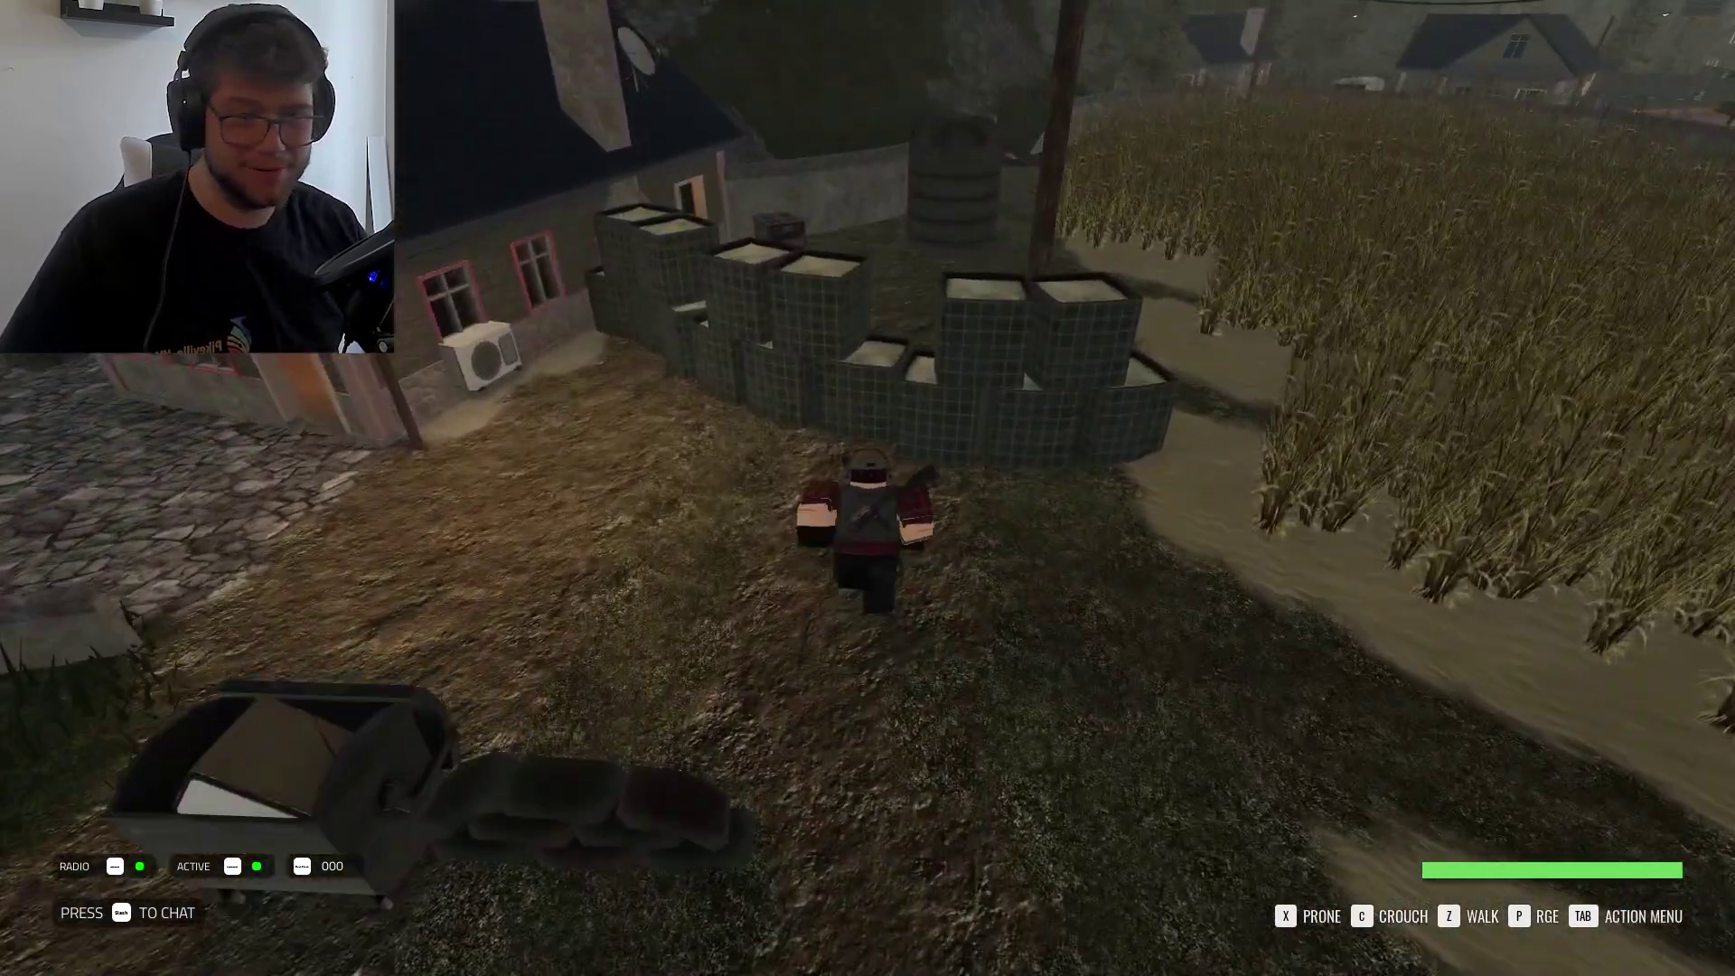
key("w")
key("space")
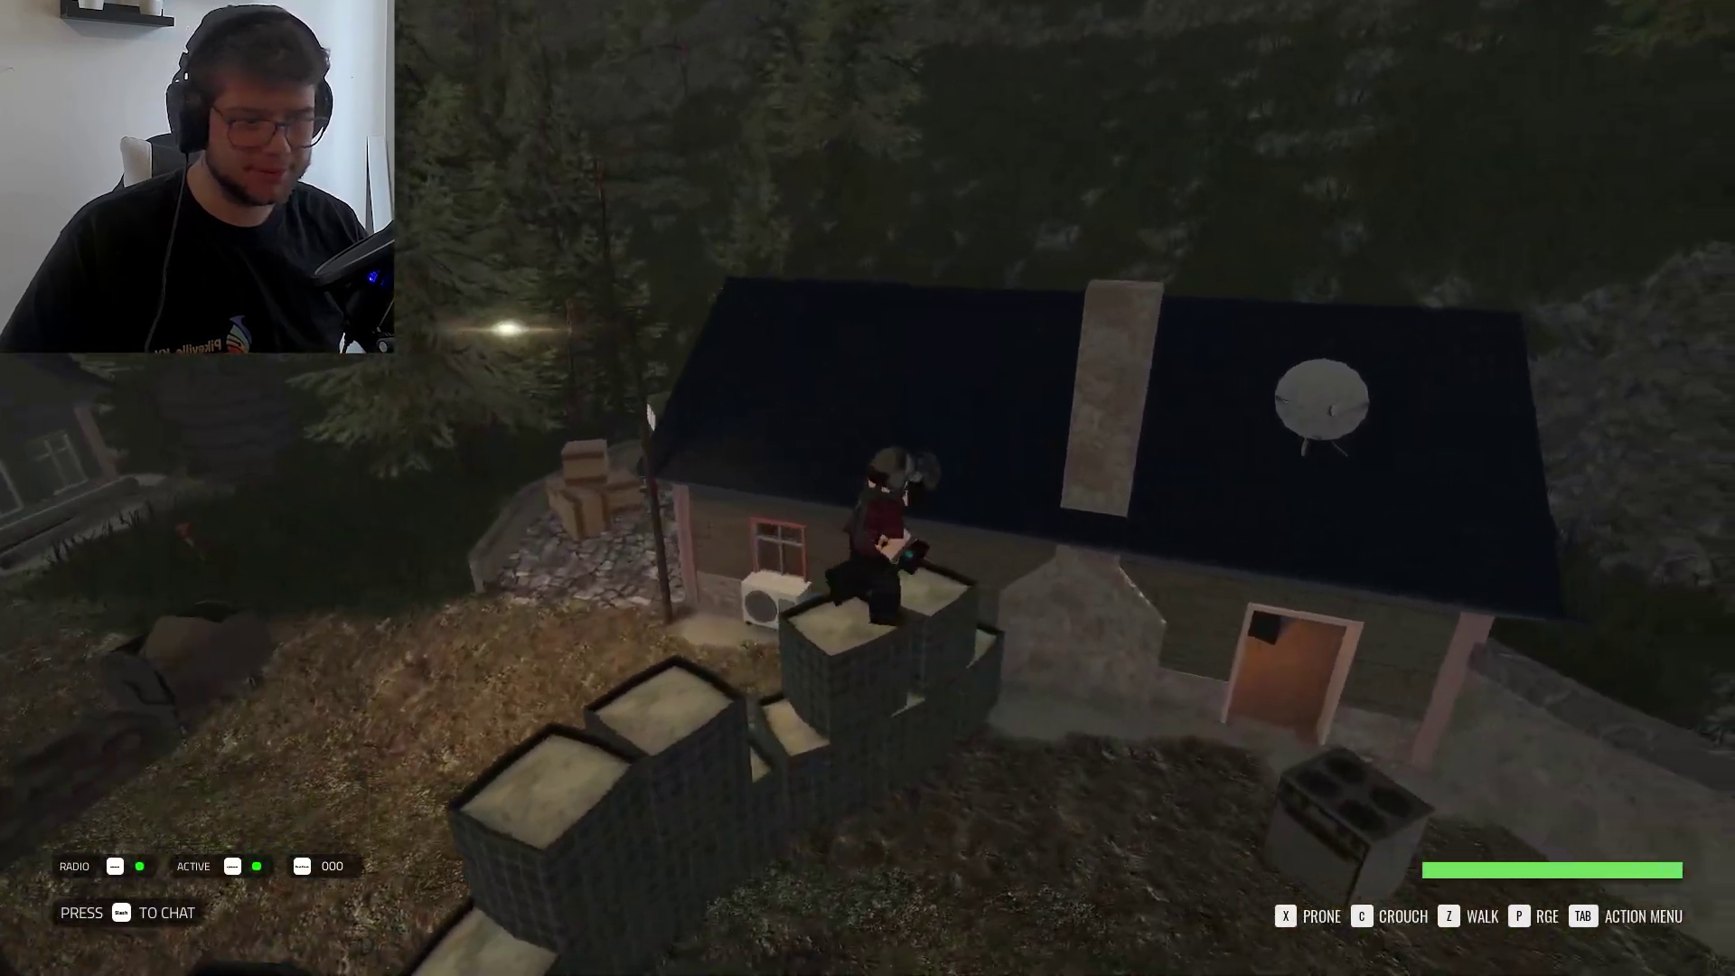
key("w")
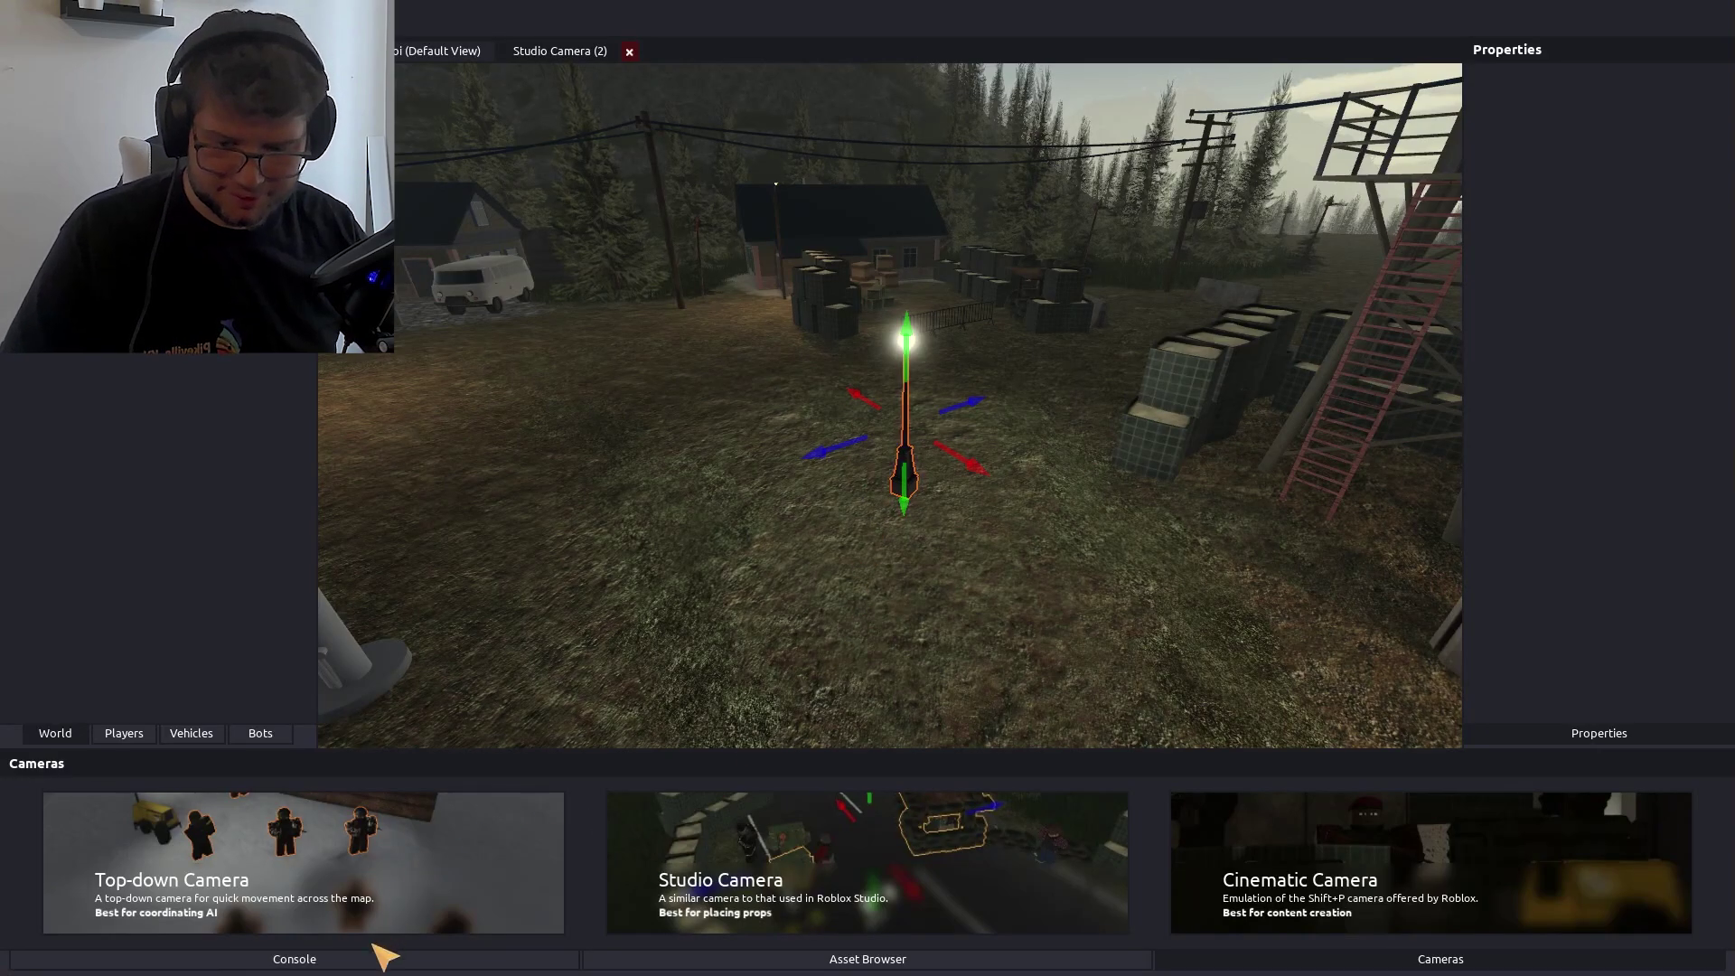
Place DesertBuilding5 from Static > Structures on the mountain slope, then browse to Road props
left_click(383, 957)
left_click(651, 961)
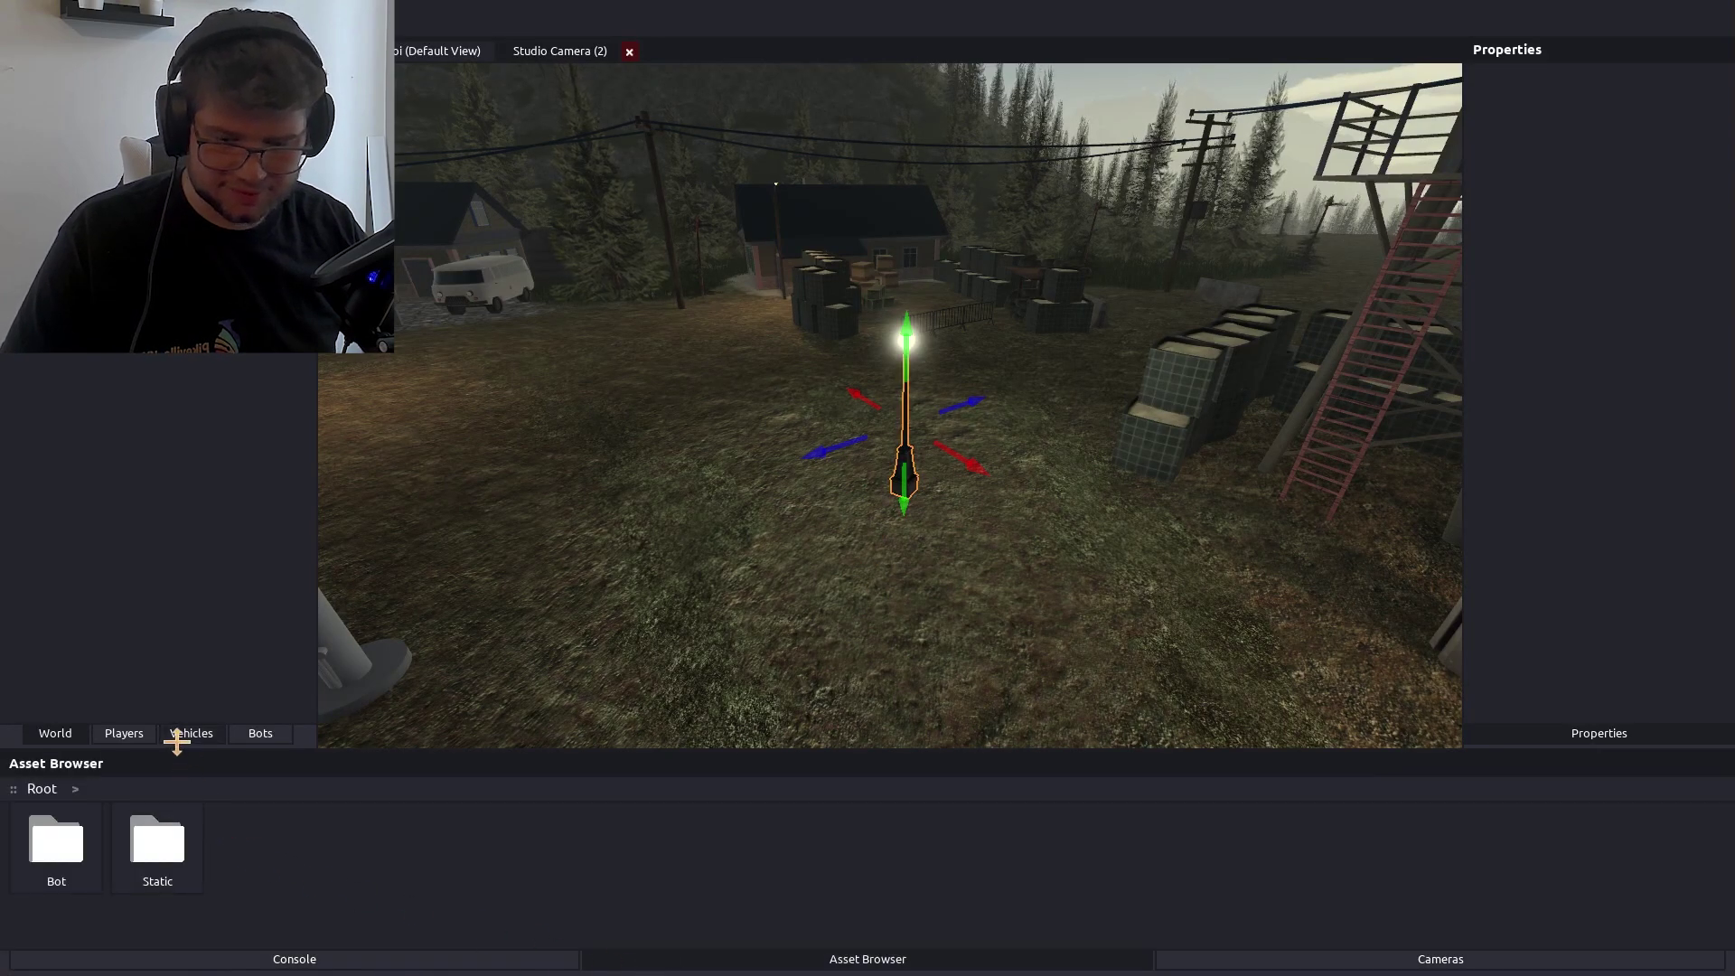
double_click(148, 854)
double_click(147, 855)
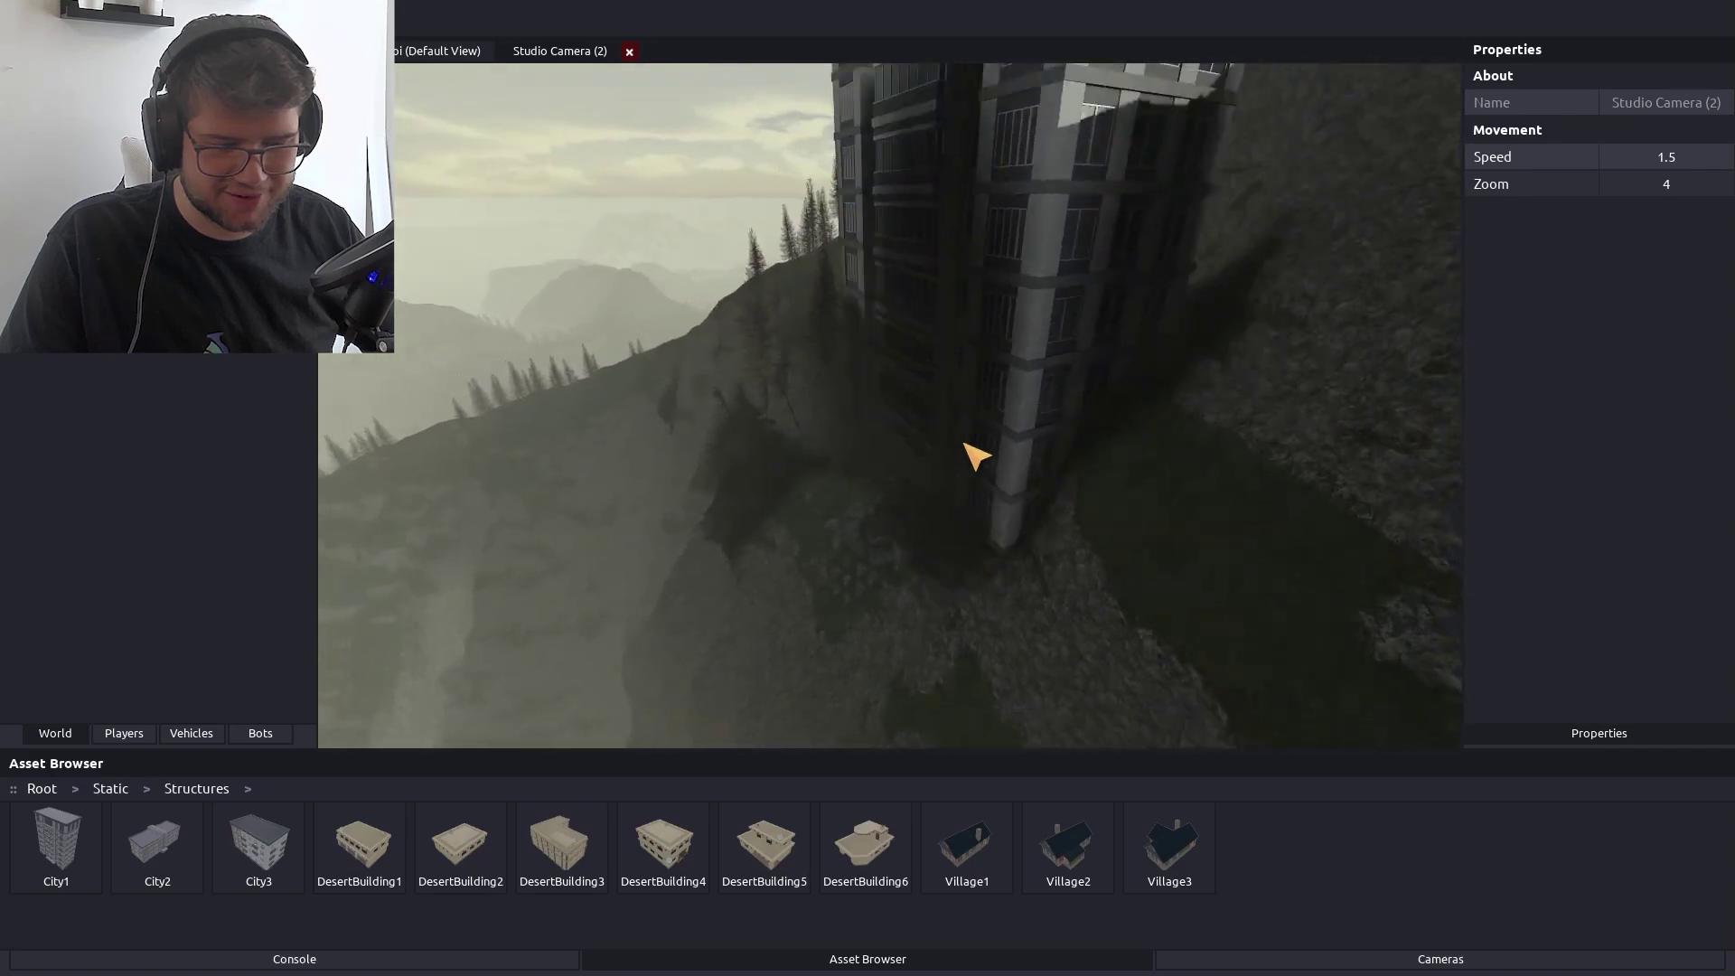
left_click_drag(766, 848, 950, 468)
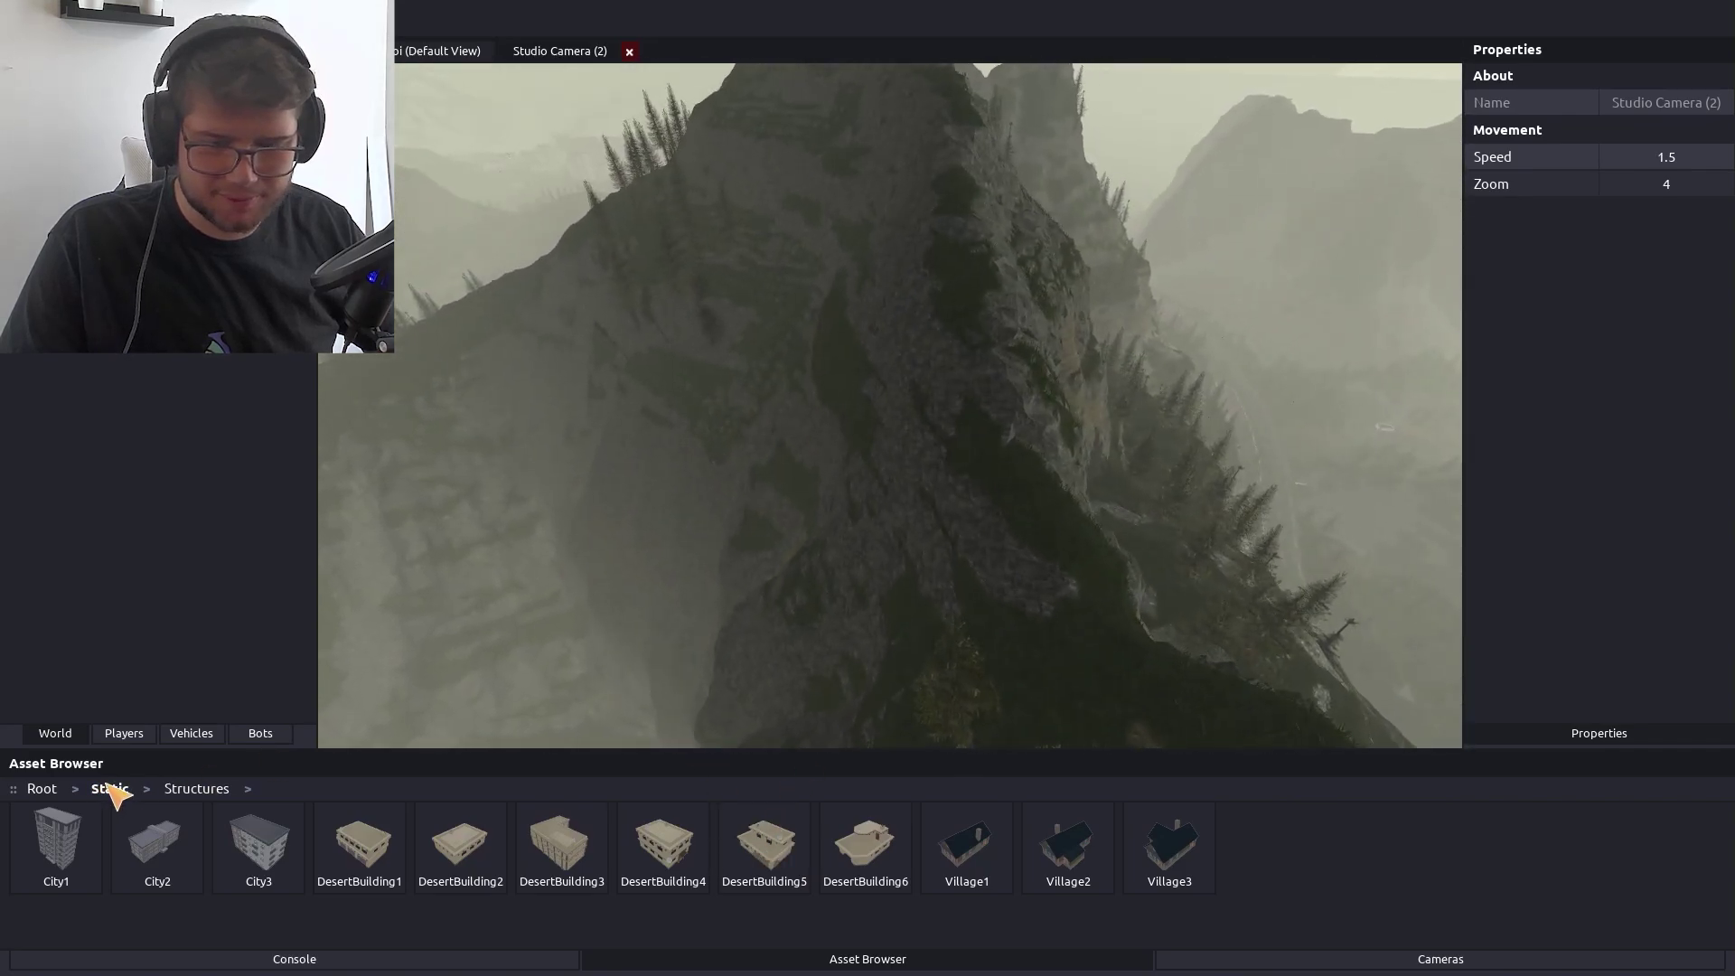
left_click(113, 790)
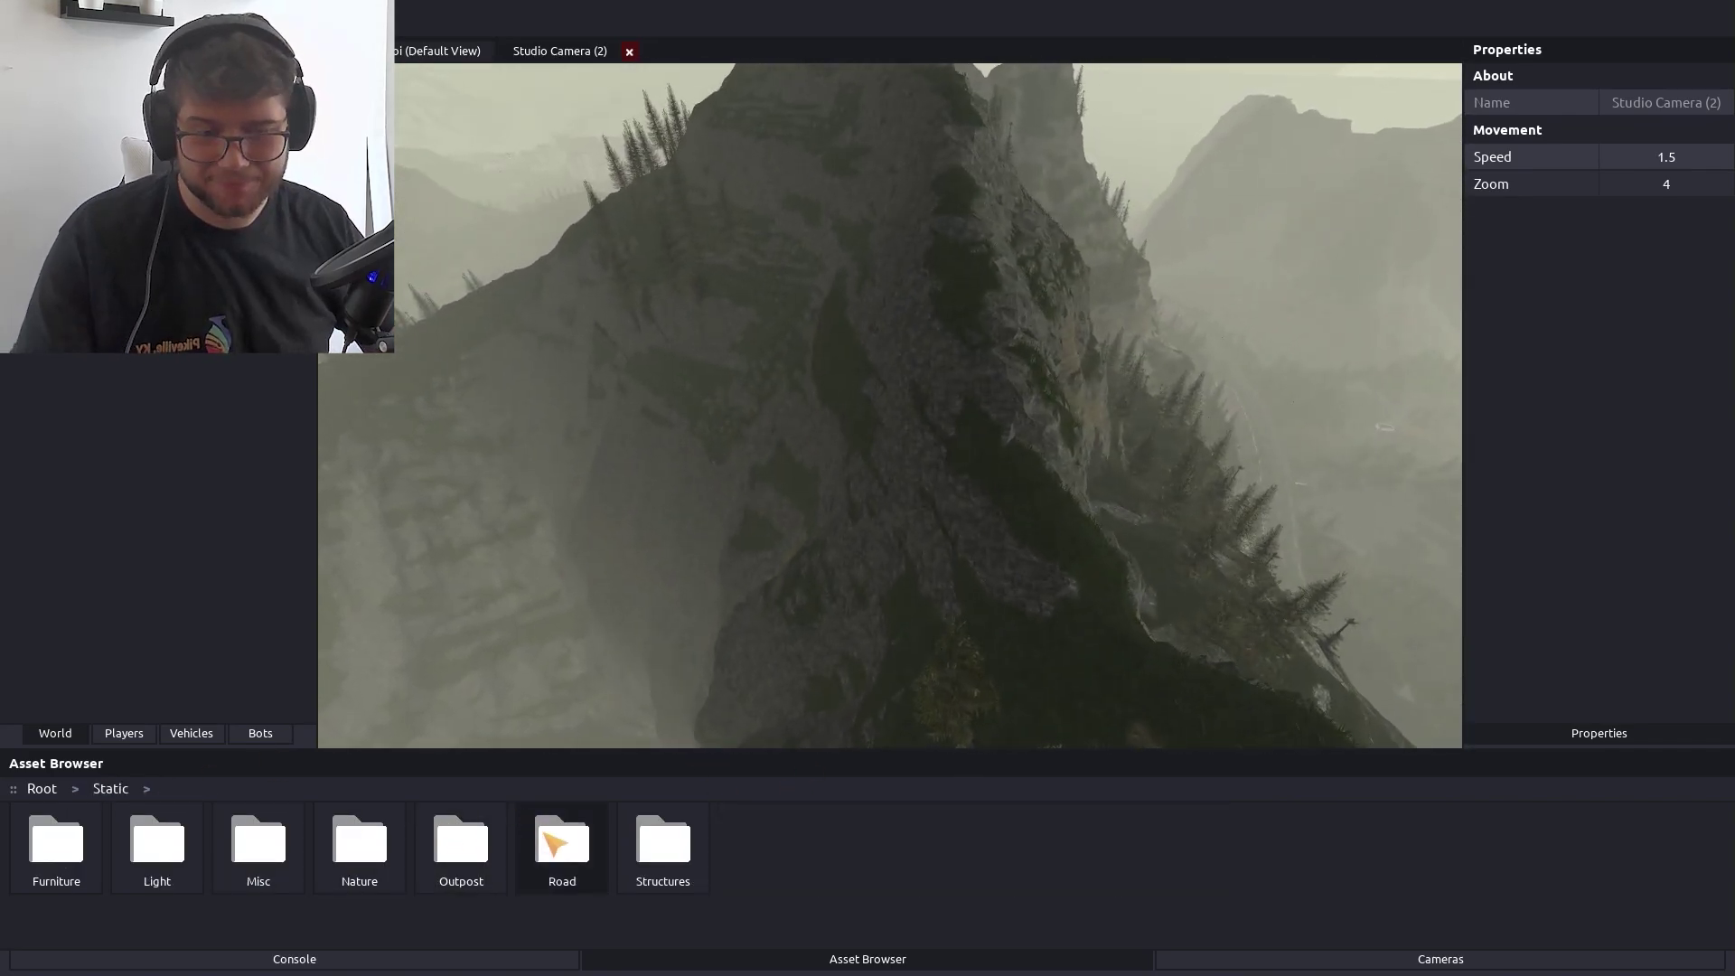
left_click(556, 841)
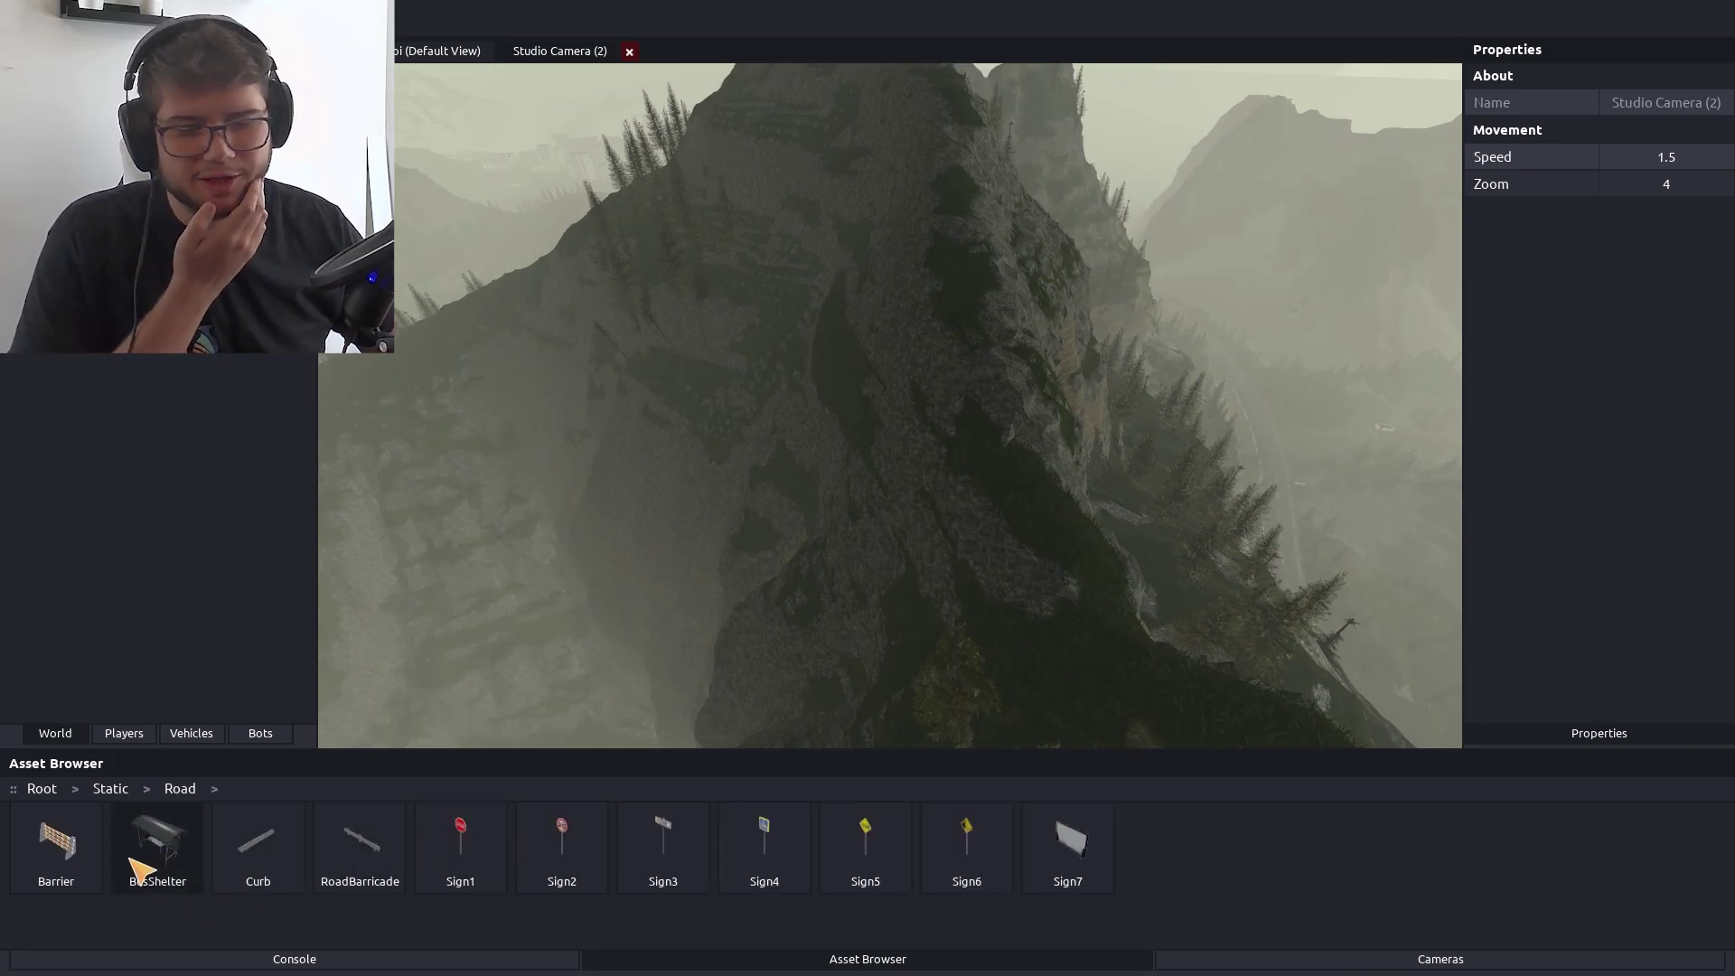
Line six HESCO barrier cubes from Static > Outpost along the ridge
left_click(111, 790)
left_click(458, 840)
mouse_move(55, 929)
left_mouse_down()
mouse_move(862, 607)
mouse_move(839, 481)
left_mouse_up()
left_click_drag(743, 952, 919, 529)
key("s")
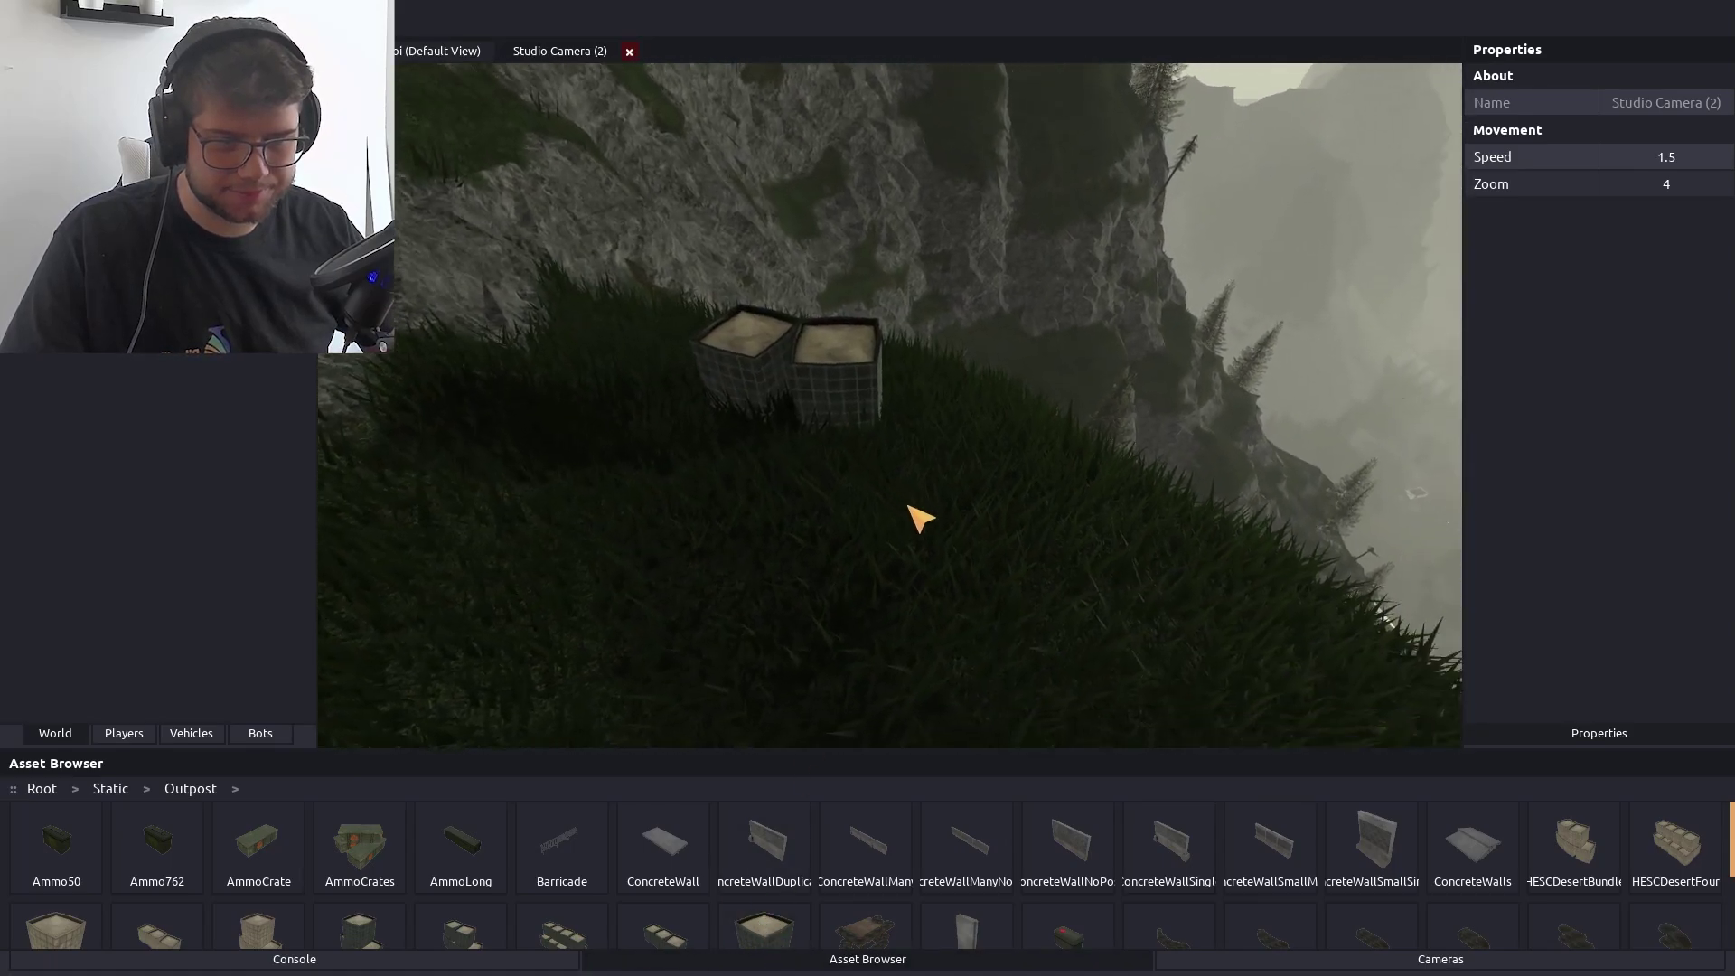
left_click_drag(795, 956, 894, 439)
key("d")
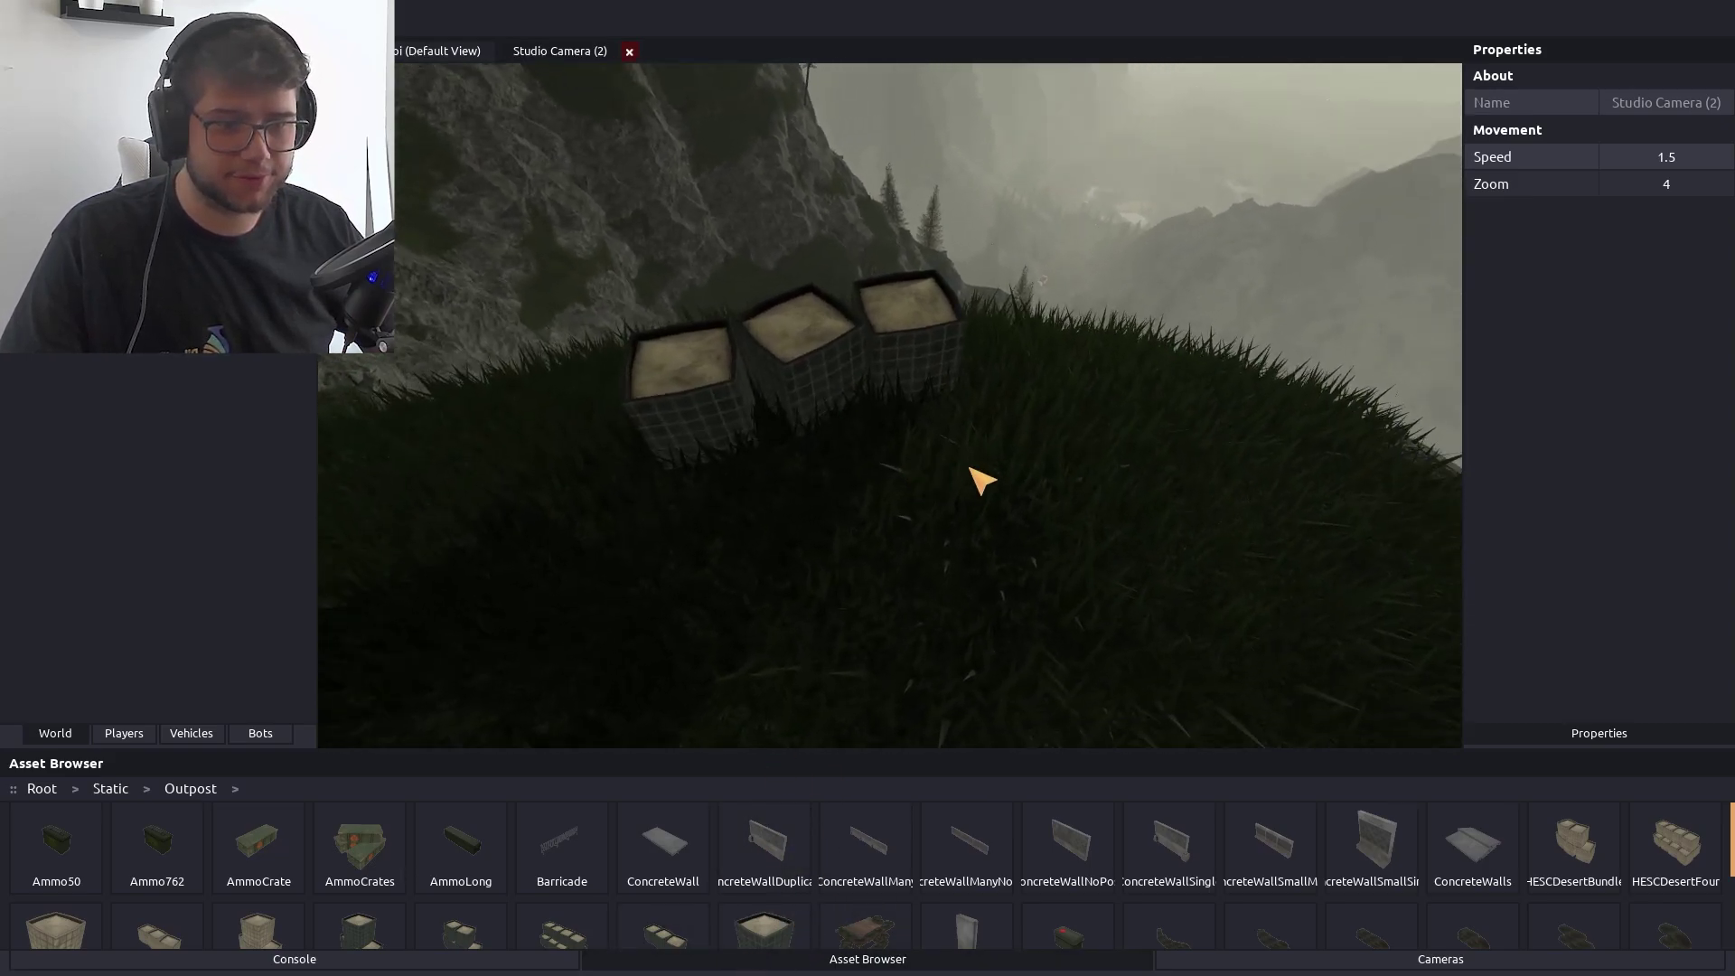
left_click_drag(770, 931, 908, 393)
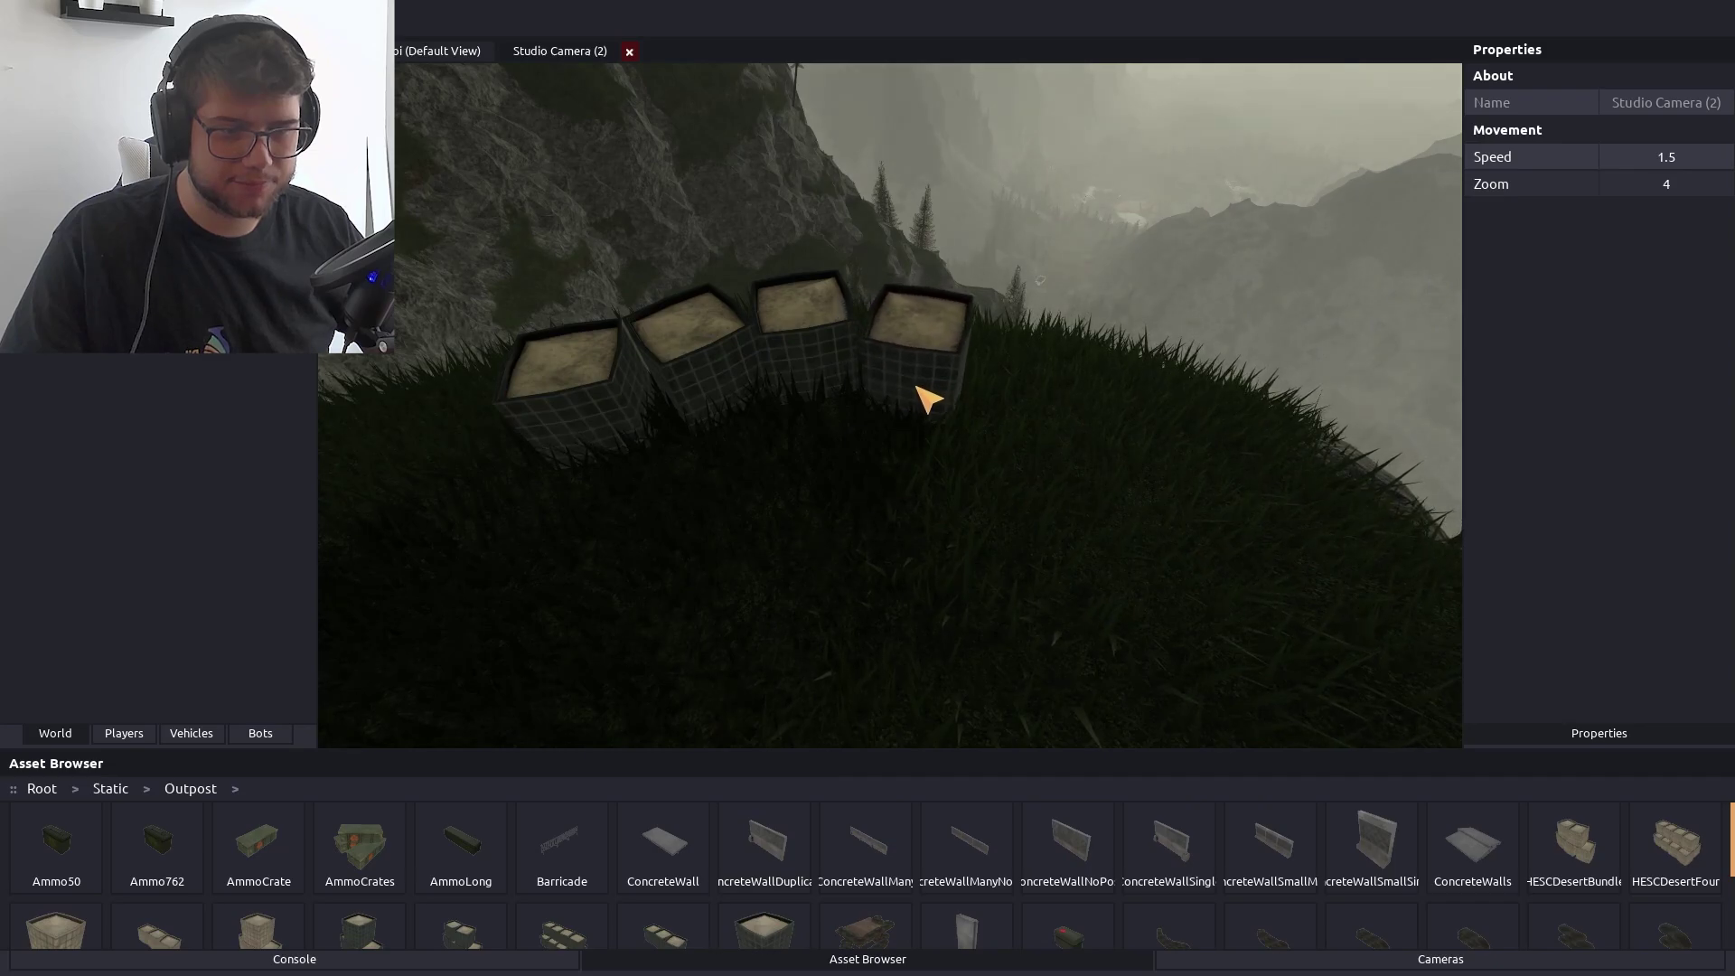
key("d")
mouse_move(809, 956)
left_mouse_down()
mouse_move(853, 497)
mouse_move(882, 432)
left_mouse_up()
key("d")
mouse_move(763, 934)
left_mouse_down()
mouse_move(689, 383)
mouse_move(726, 440)
mouse_move(715, 954)
mouse_move(809, 448)
left_mouse_up()
Extend the ridge wall with more groups of barrier cubes up to its end
key("s")
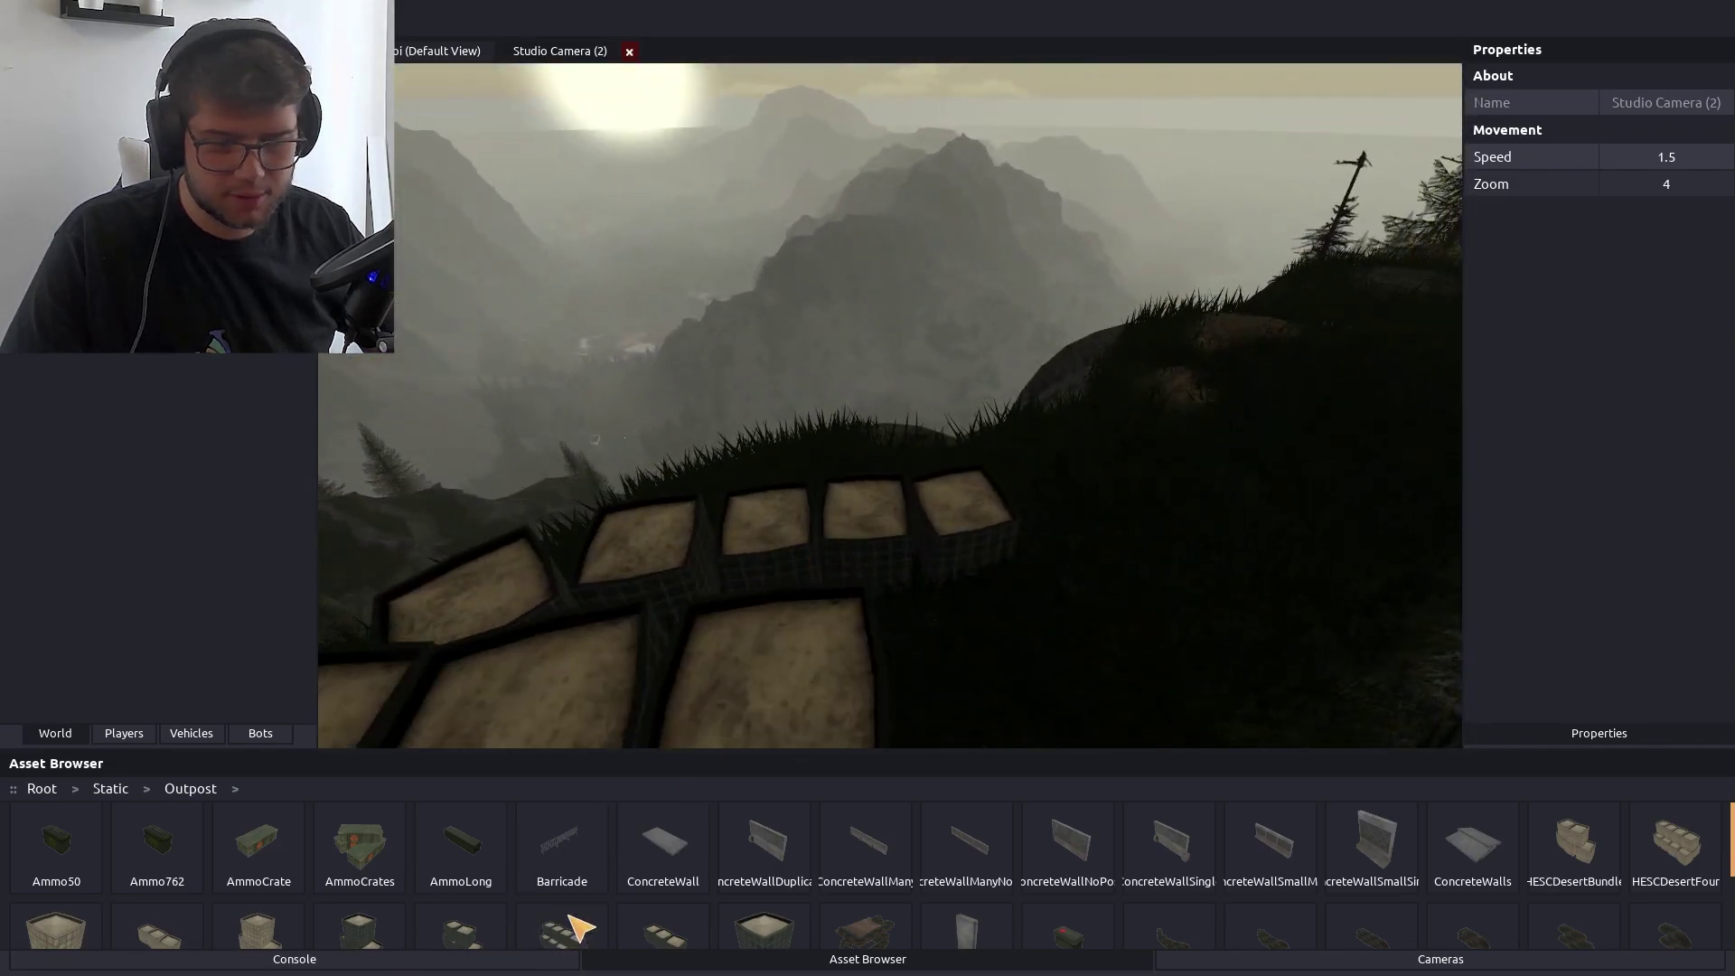
left_click_drag(601, 902, 1030, 519)
scroll(1030, 518, "up", 5)
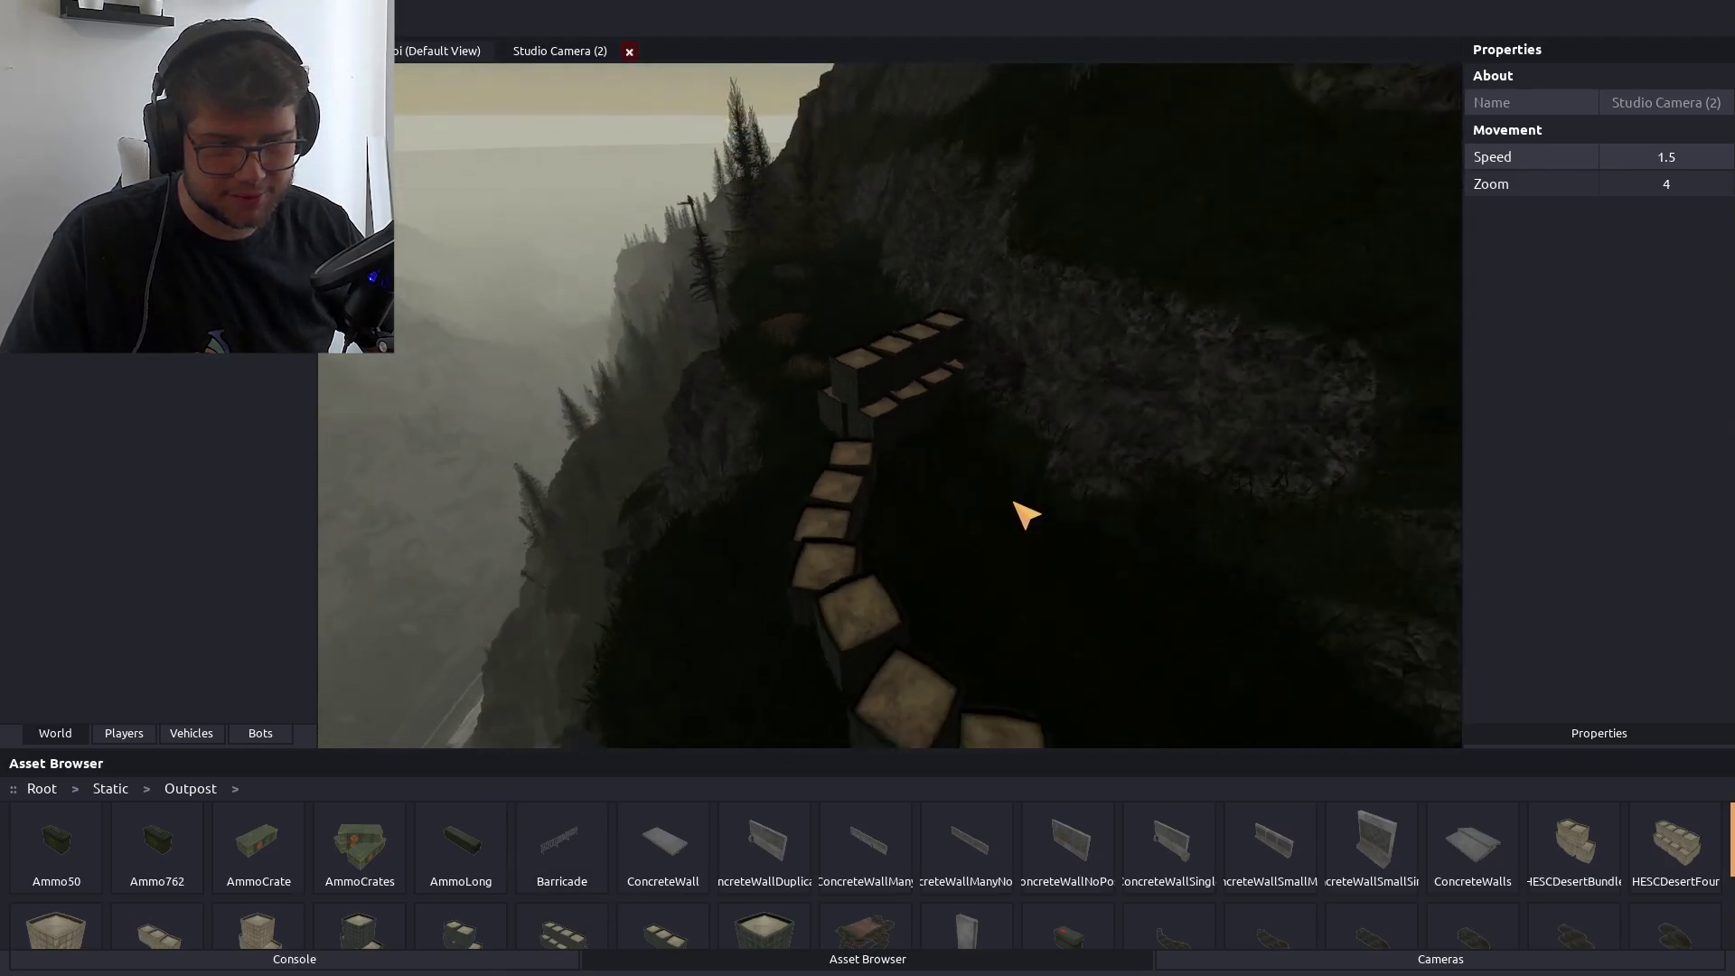
left_click_drag(462, 940, 945, 567)
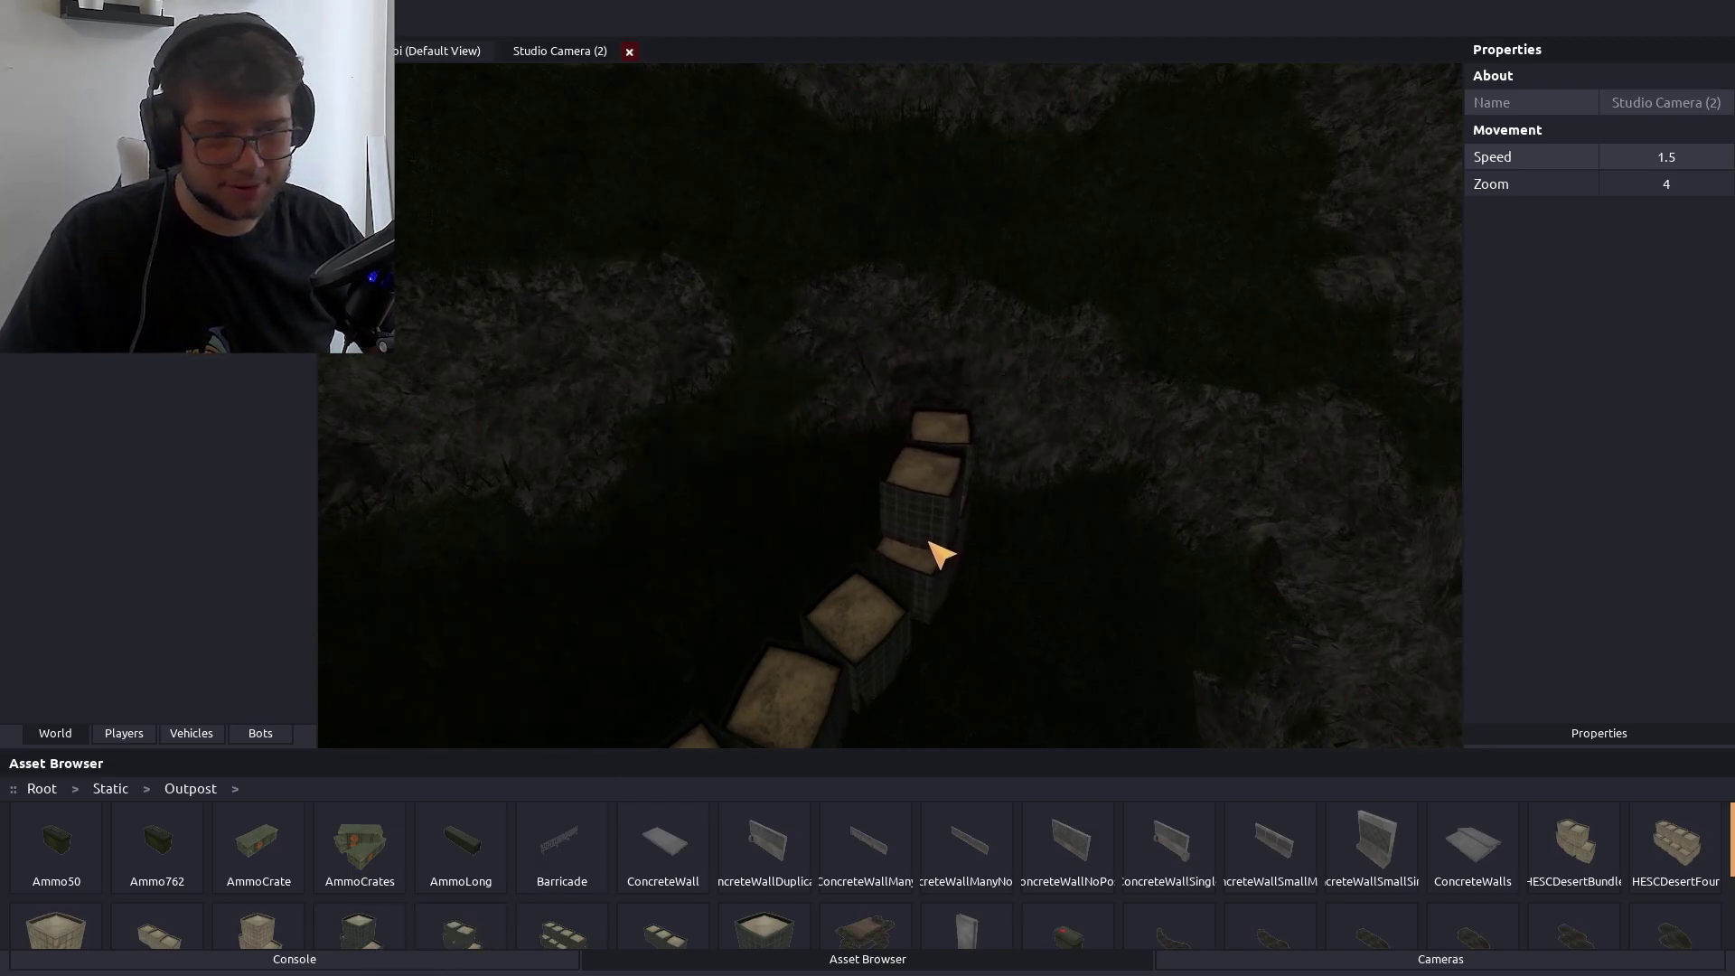
mouse_move(392, 937)
left_mouse_down()
mouse_move(868, 427)
mouse_move(903, 433)
left_mouse_up()
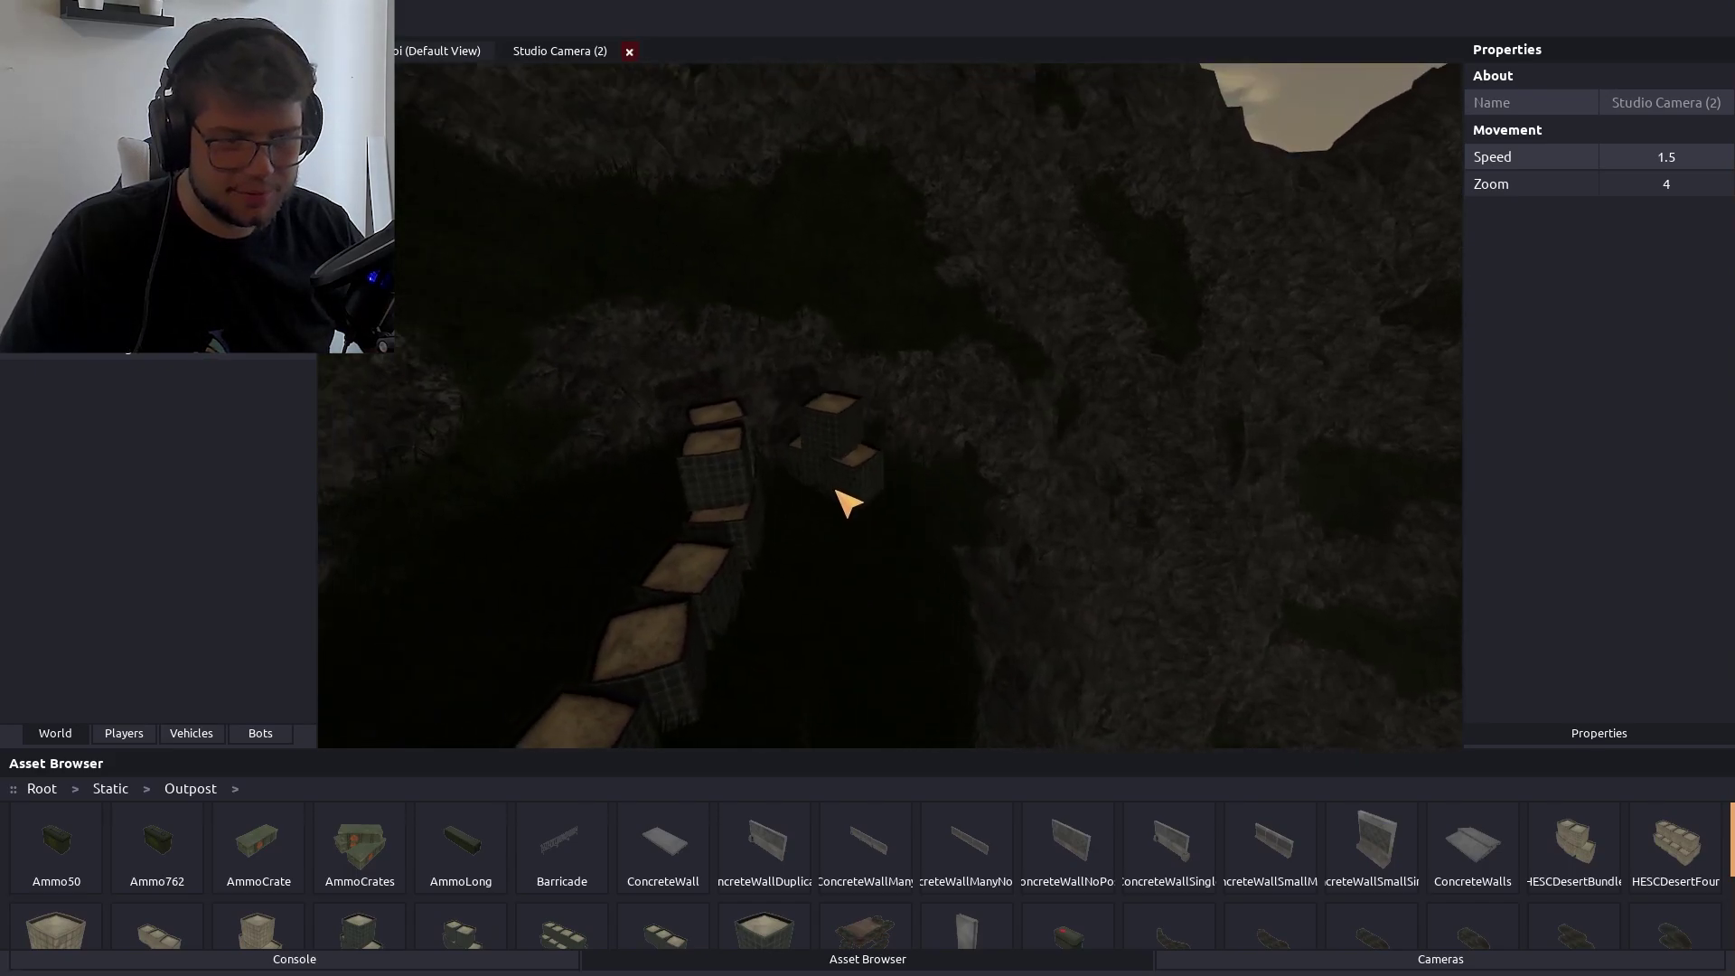
mouse_move(984, 511)
left_mouse_down()
mouse_move(814, 499)
mouse_move(496, 573)
left_mouse_up()
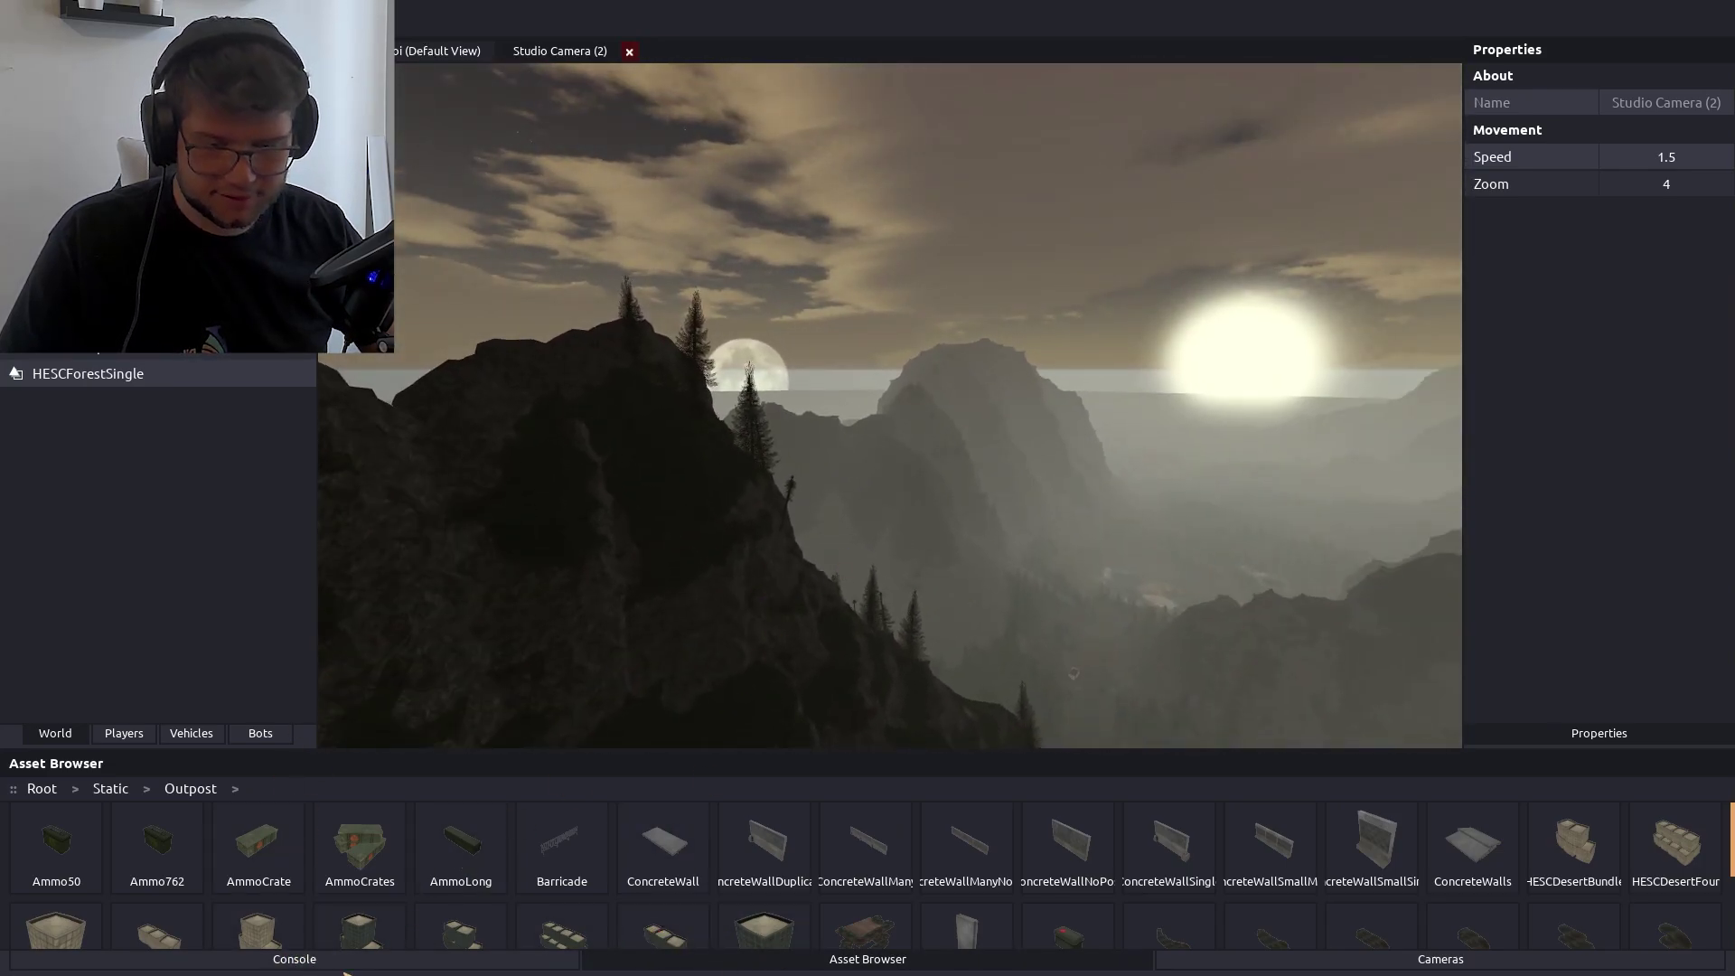
Run a series of 'time set' console commands, fixing a typo, ending with 'time set 9'
left_click(204, 958)
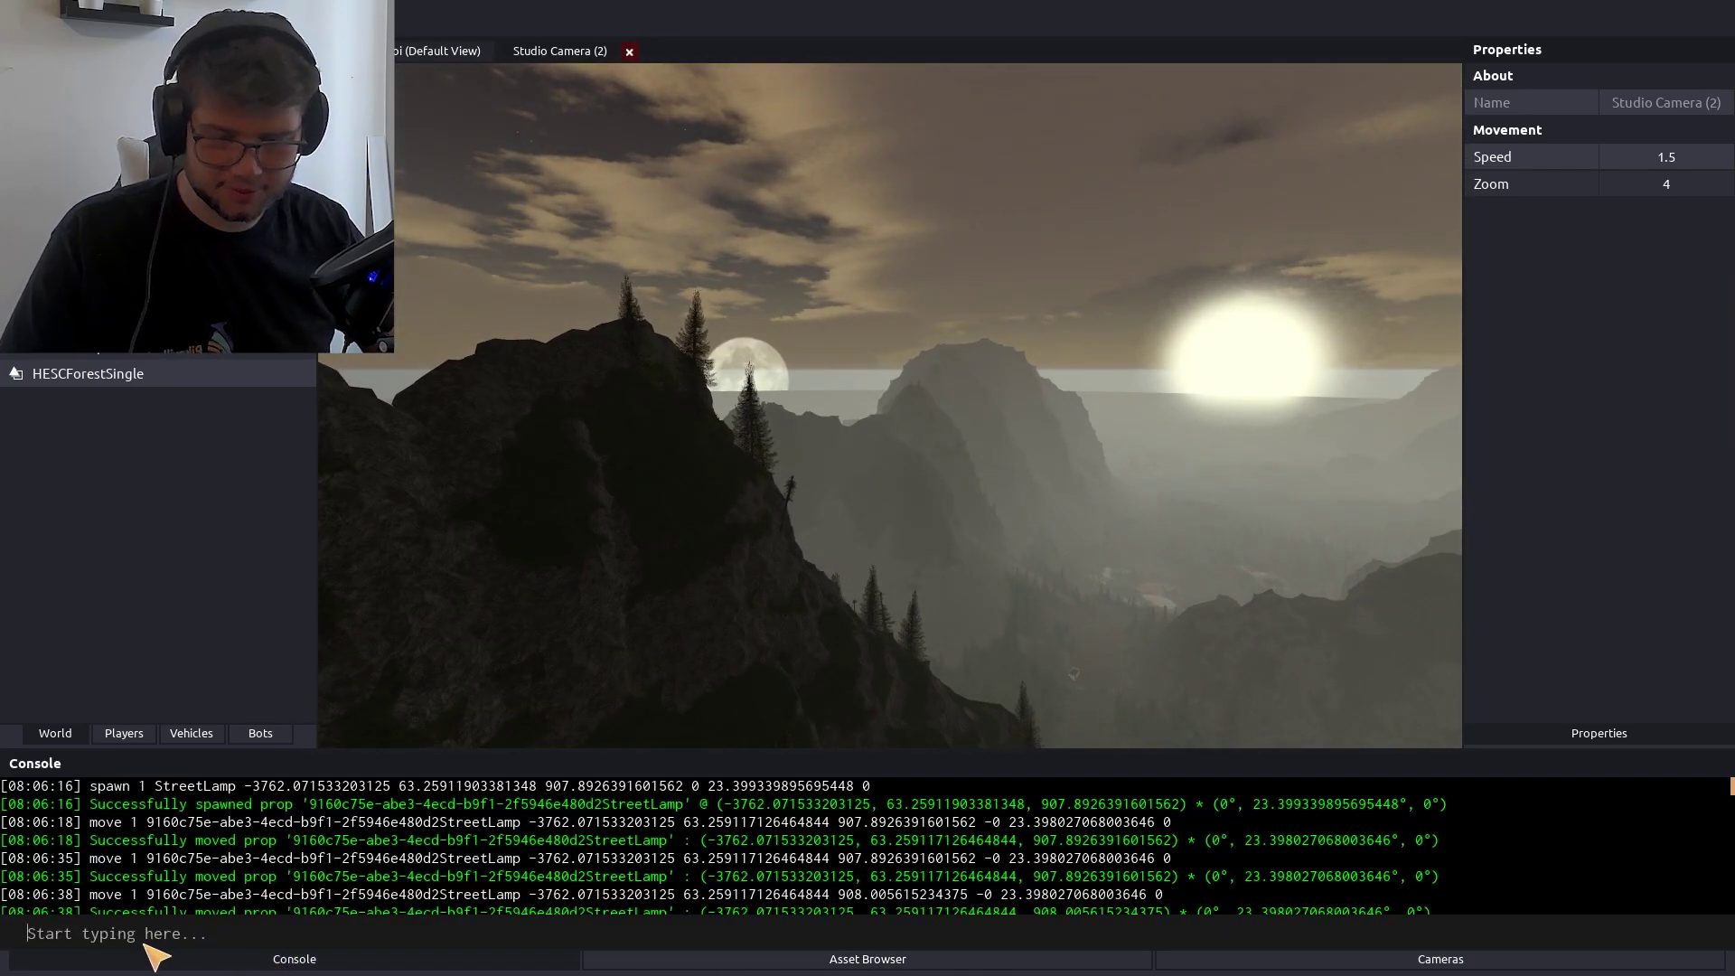
type("time set")
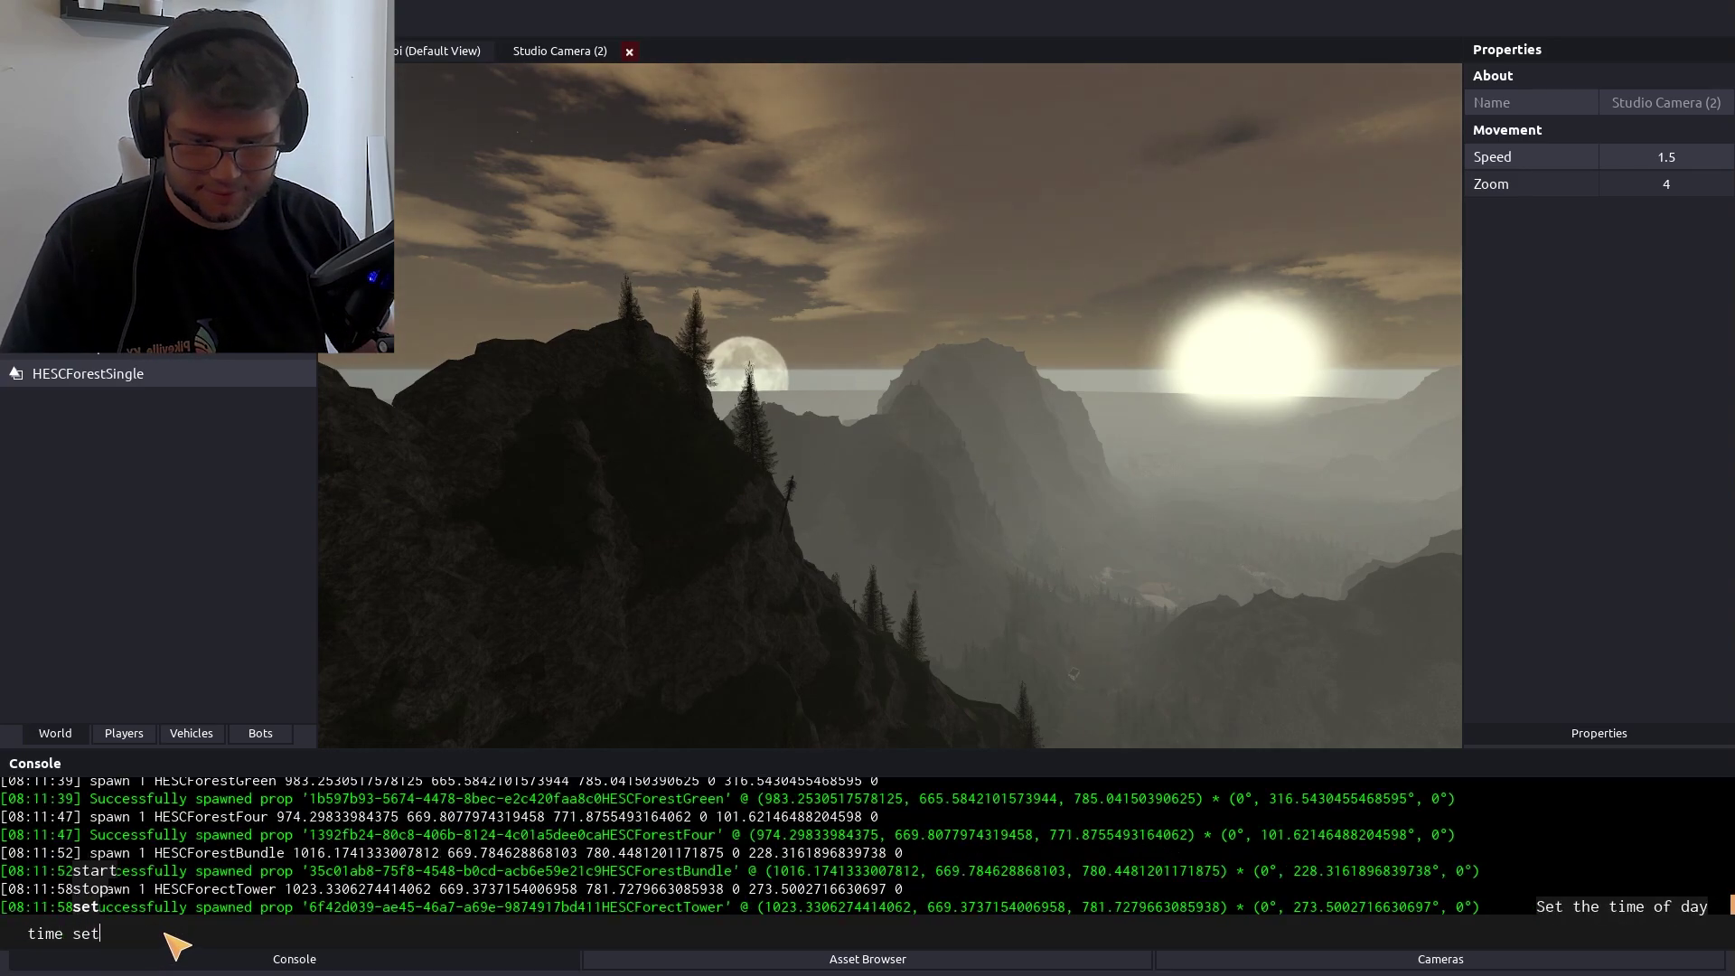
type(" day")
key("Return")
type("time")
key("Return")
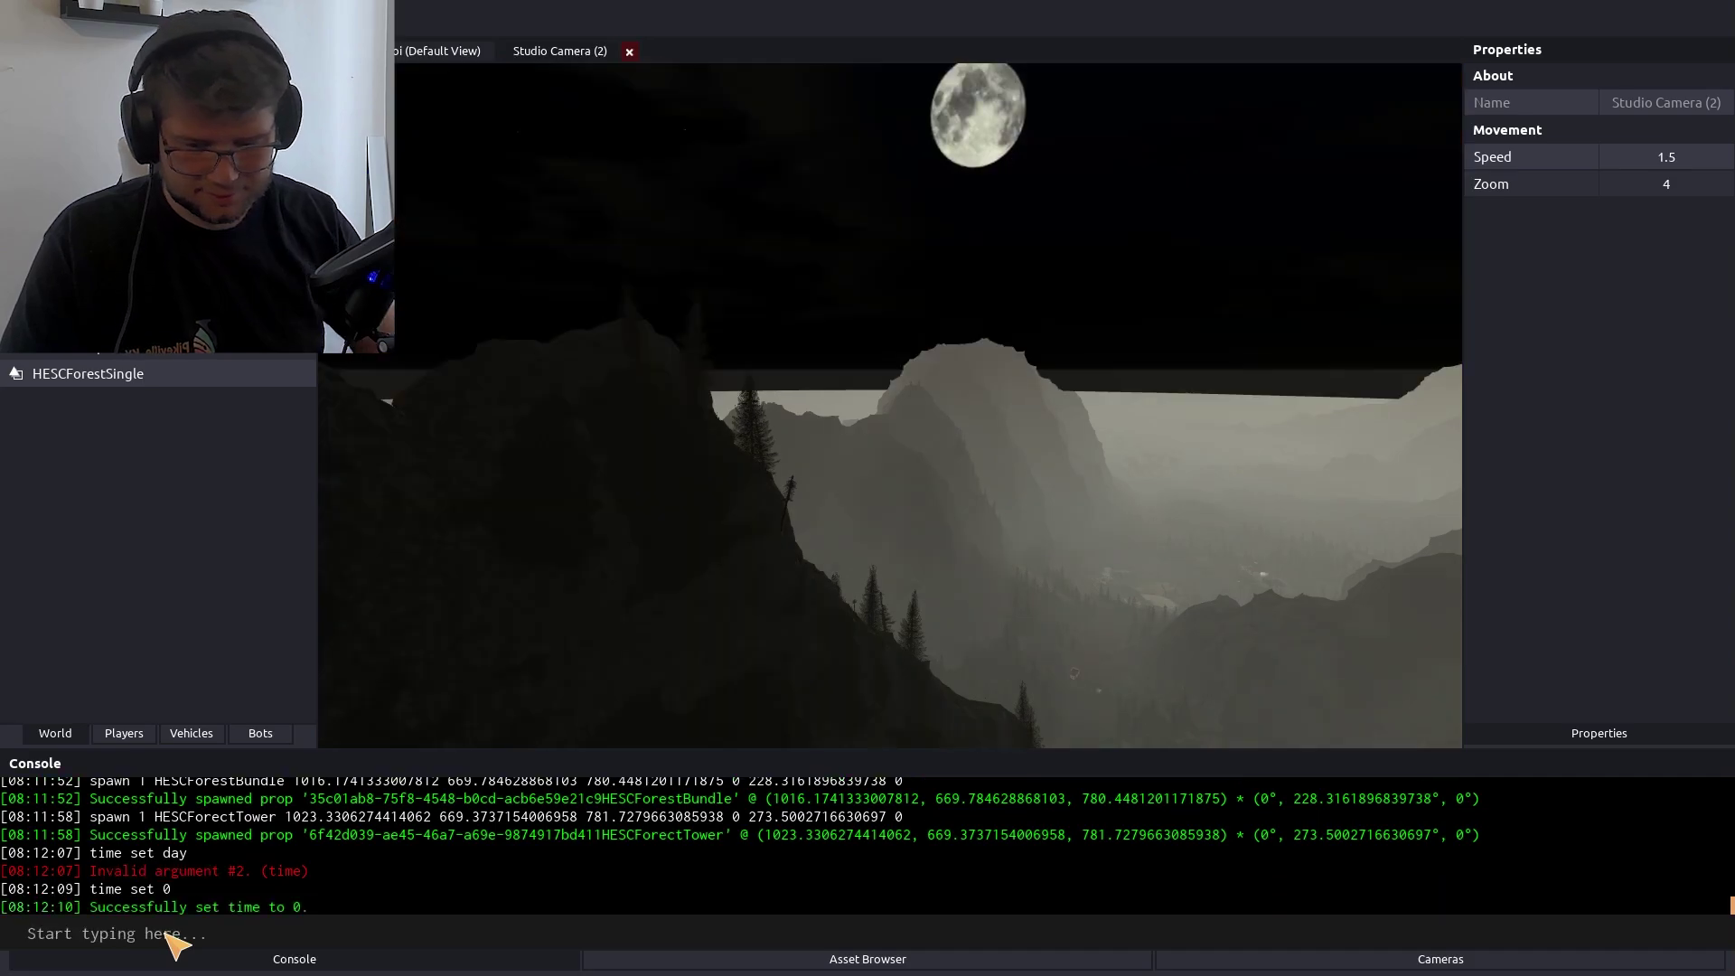
type("time set 1000")
key("Return")
type("time se")
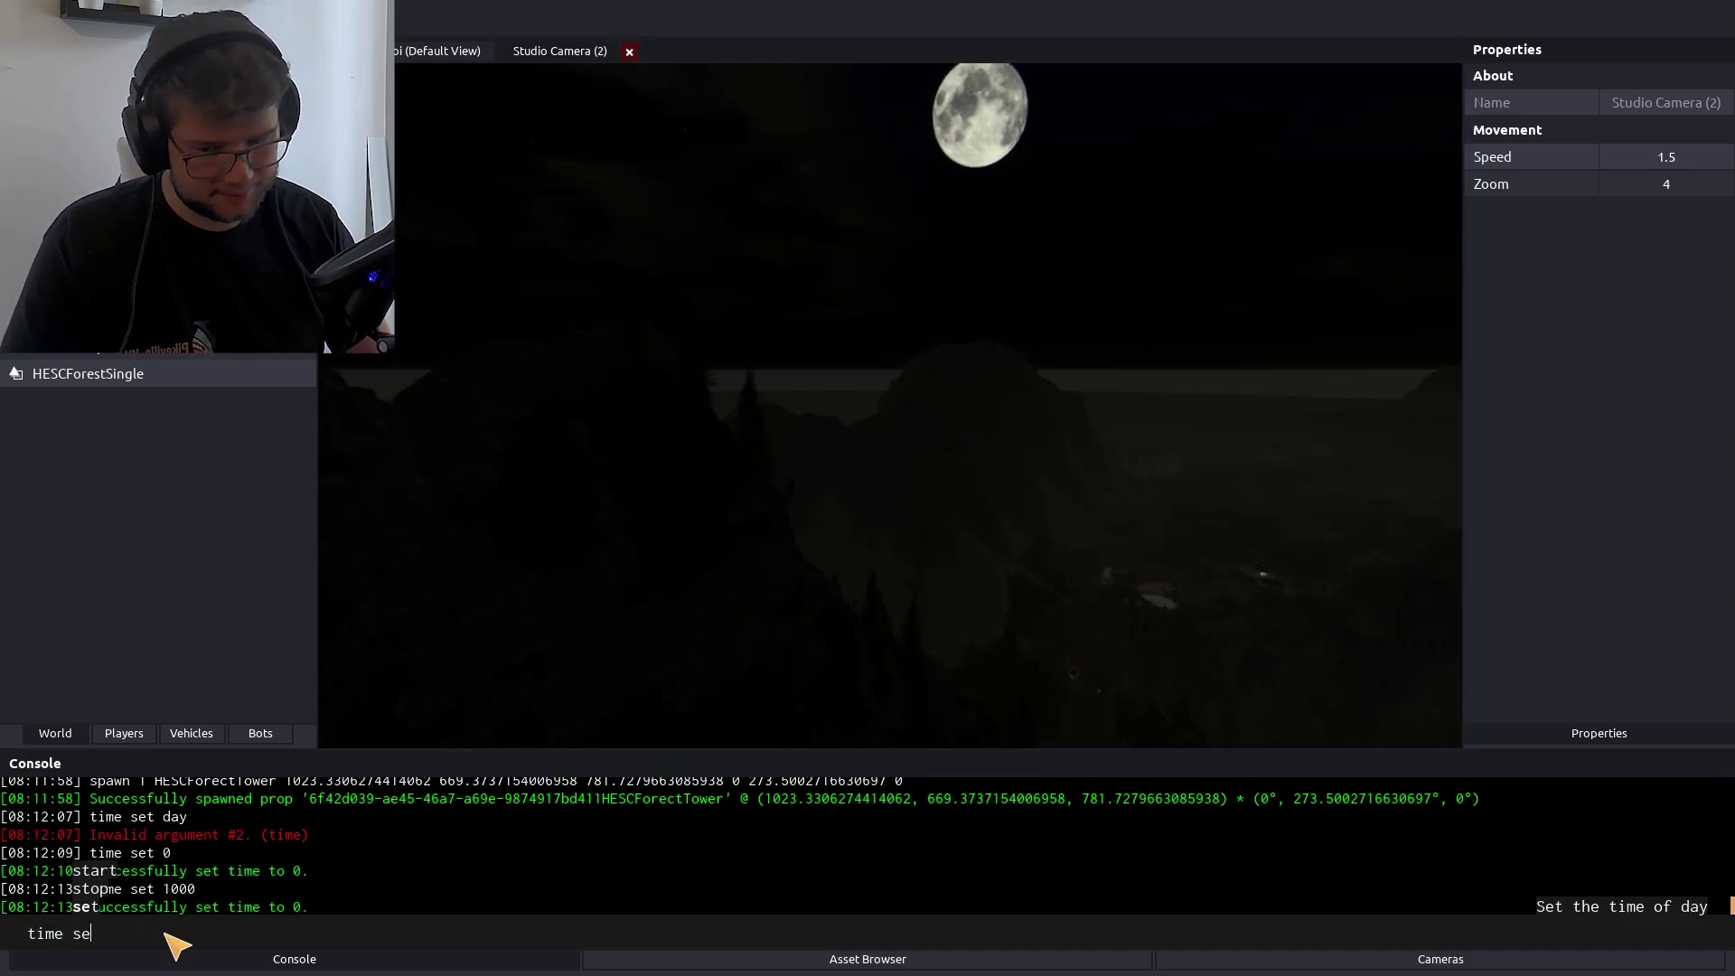
type("t 800")
key("Return")
type("time set")
key("BackSpace")
key("BackSpace")
key("BackSpace")
type("start time stop time set 2000 time set 10000 time set 2 time set 3 tomse")
key("BackSpace")
key("BackSpace")
key("BackSpace")
type("ime")
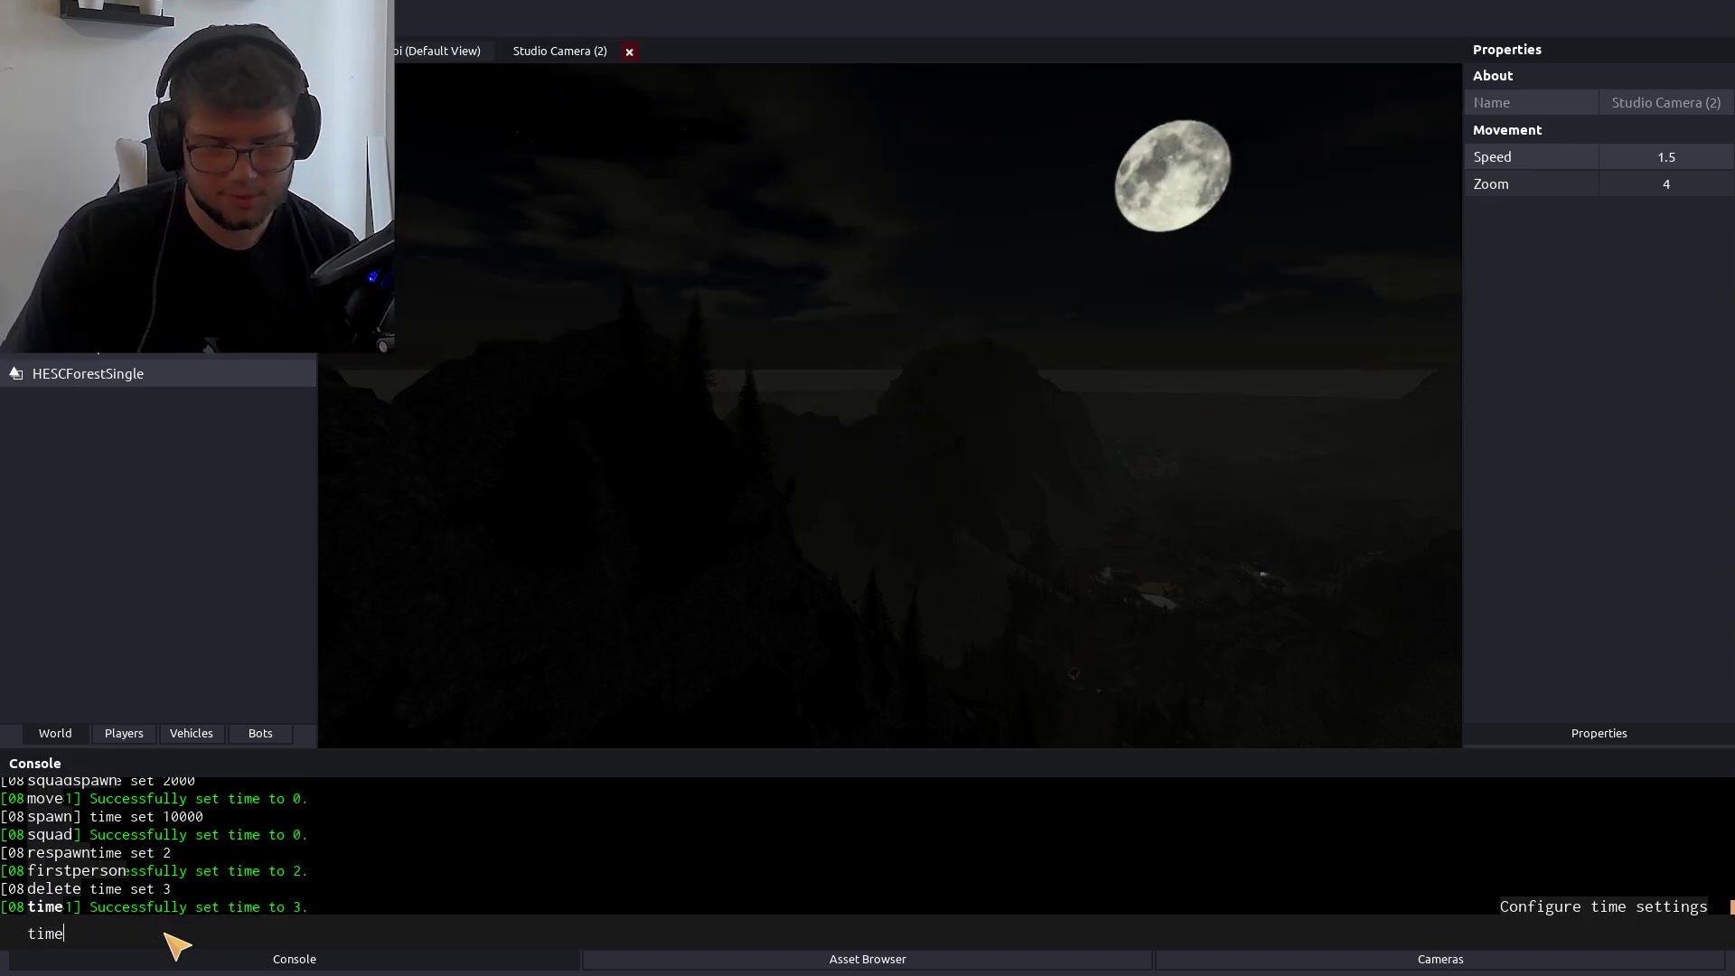
type(" set 9")
key("Return")
type("t")
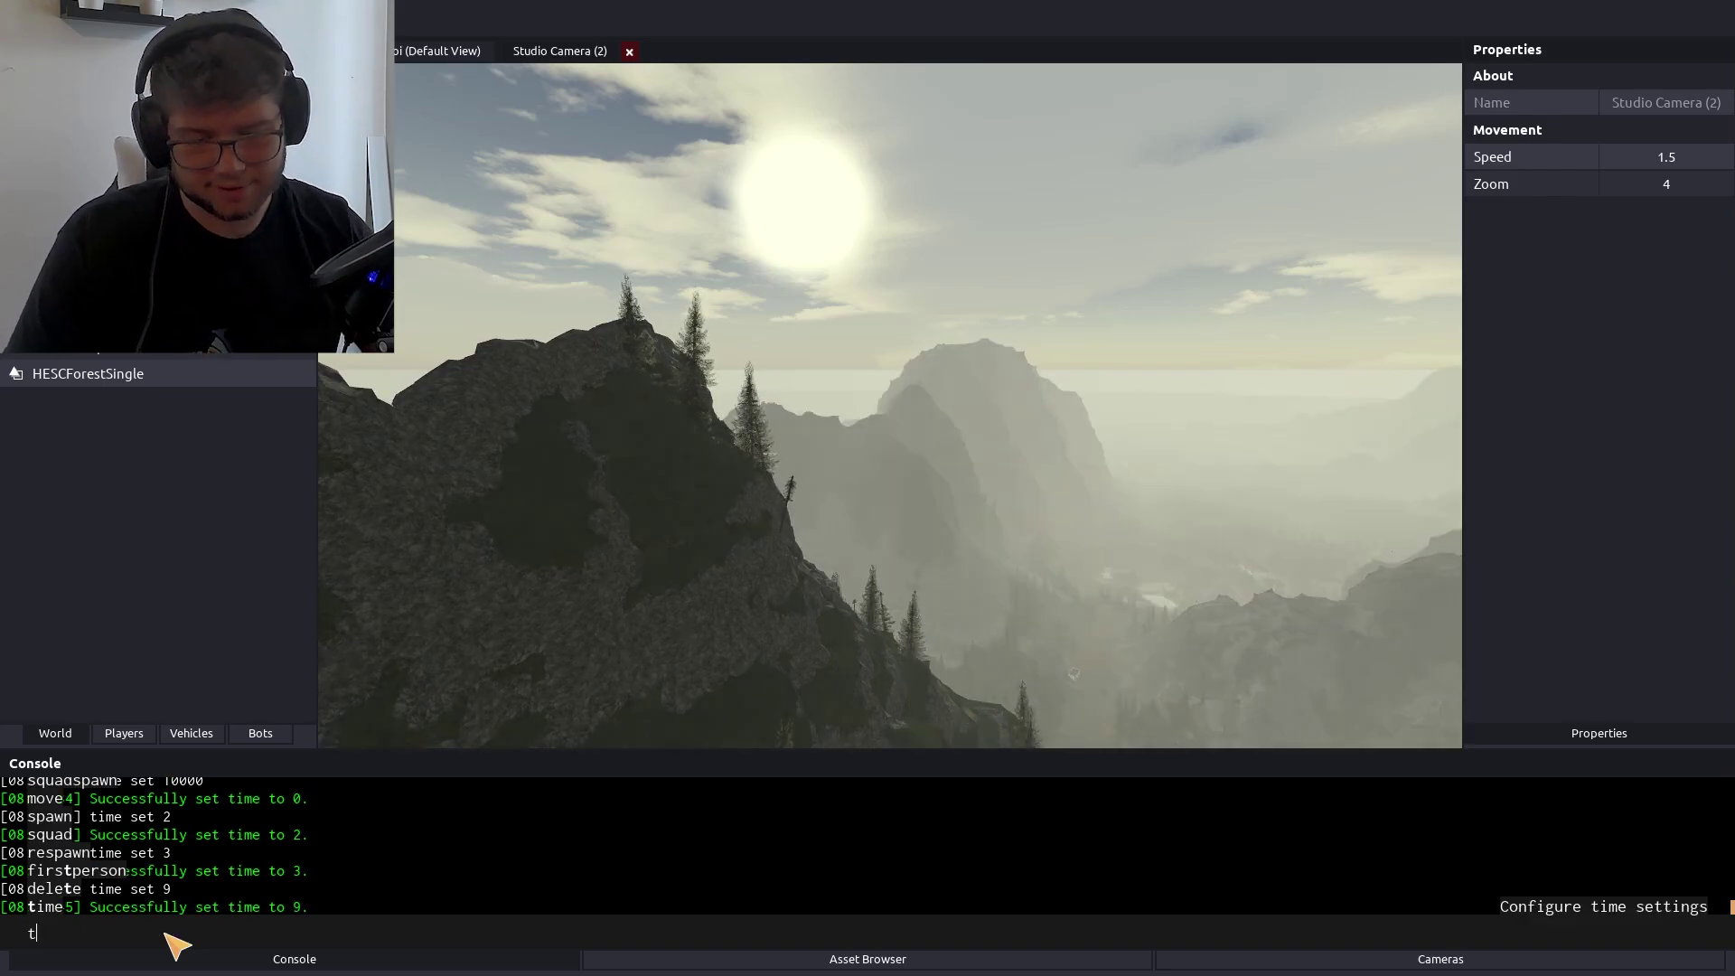
key("BackSpace")
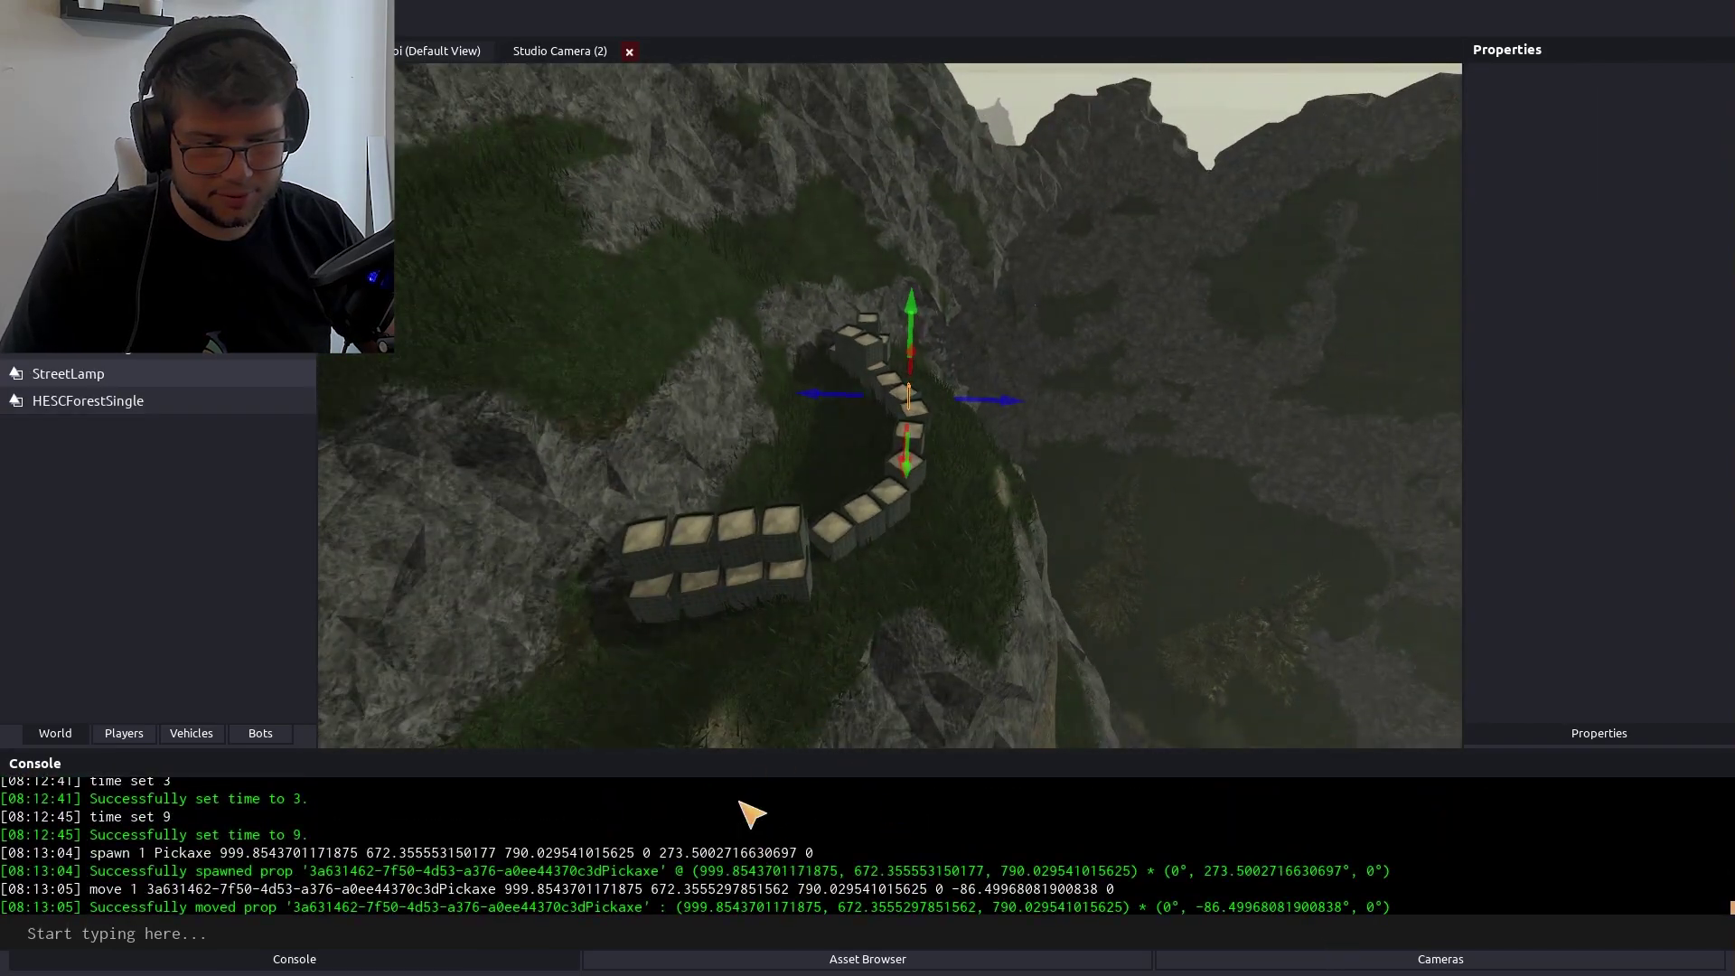
Set the red squad spawn at the pickaxe's coordinates with 'squadspawn', removing the stray comma
left_click(717, 433)
key("w")
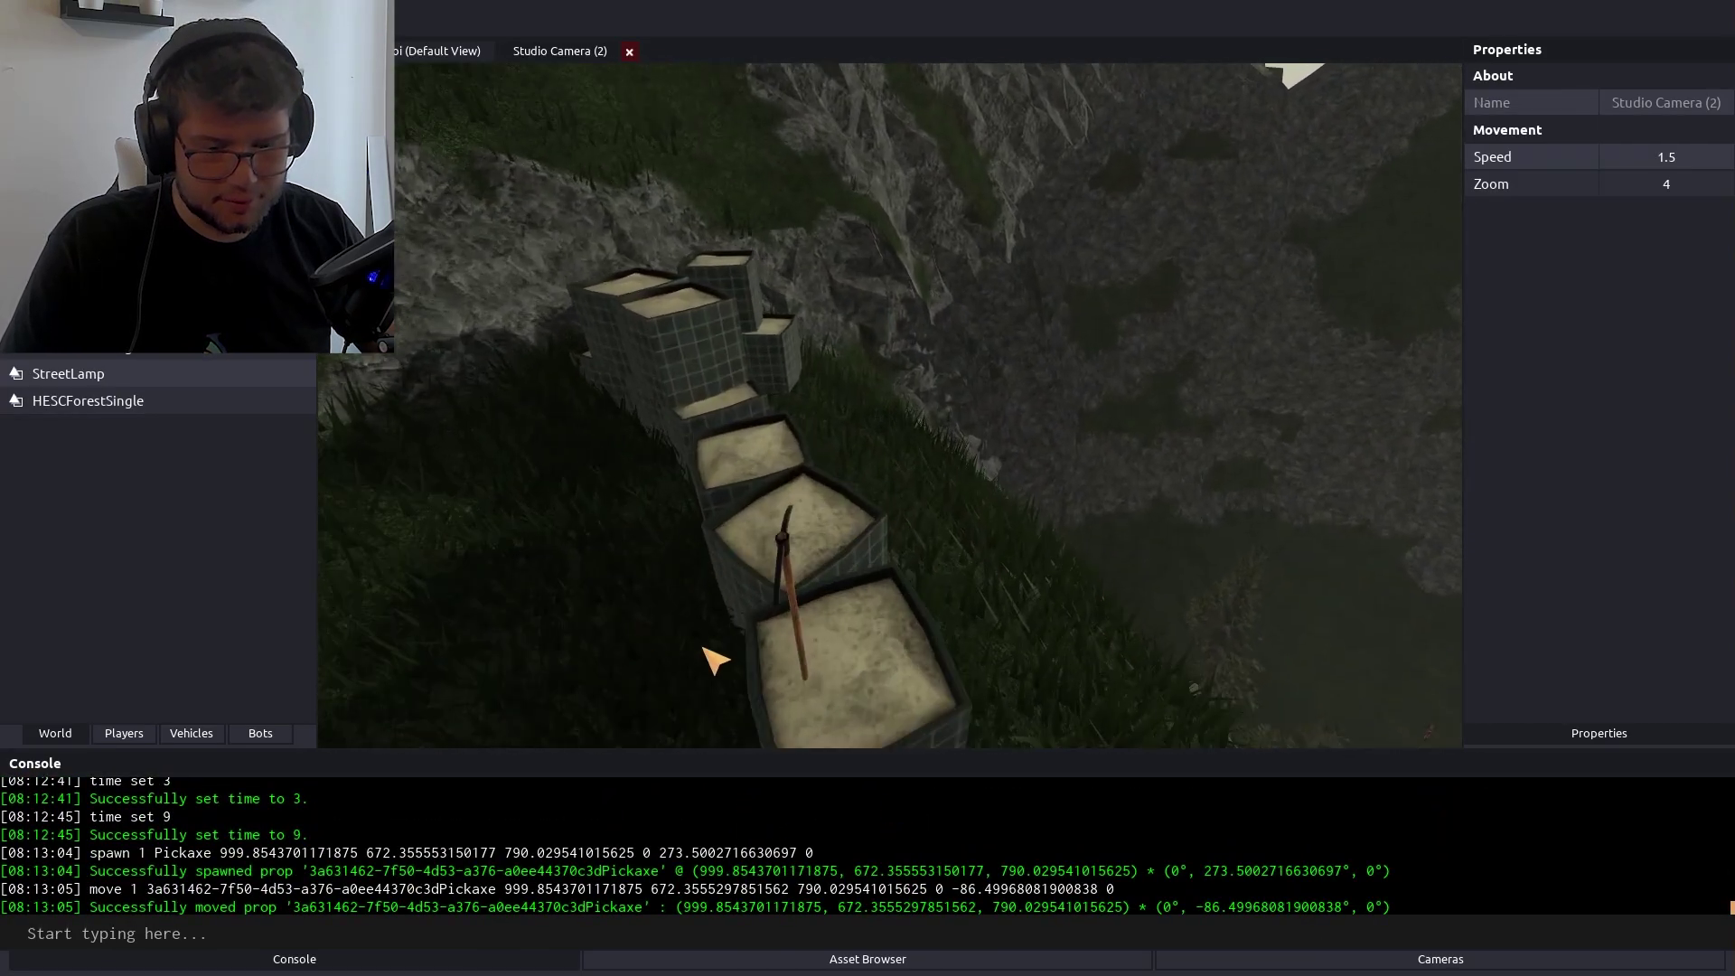
left_click(801, 598)
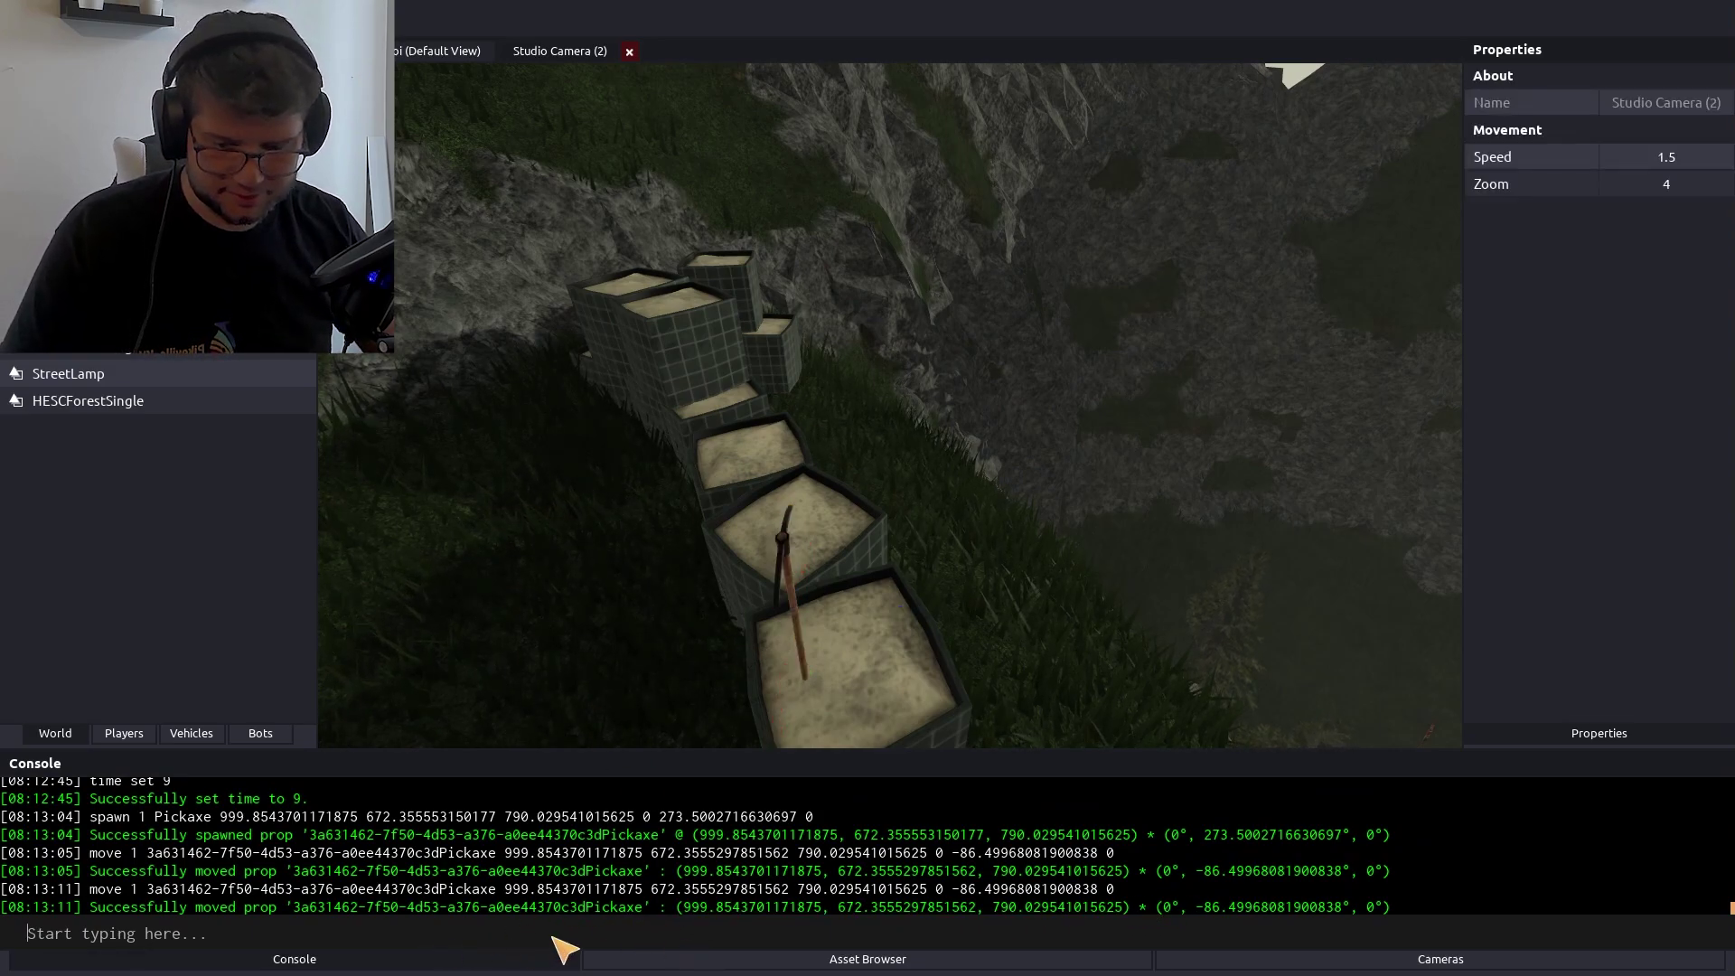
type("setspawn")
key("Escape")
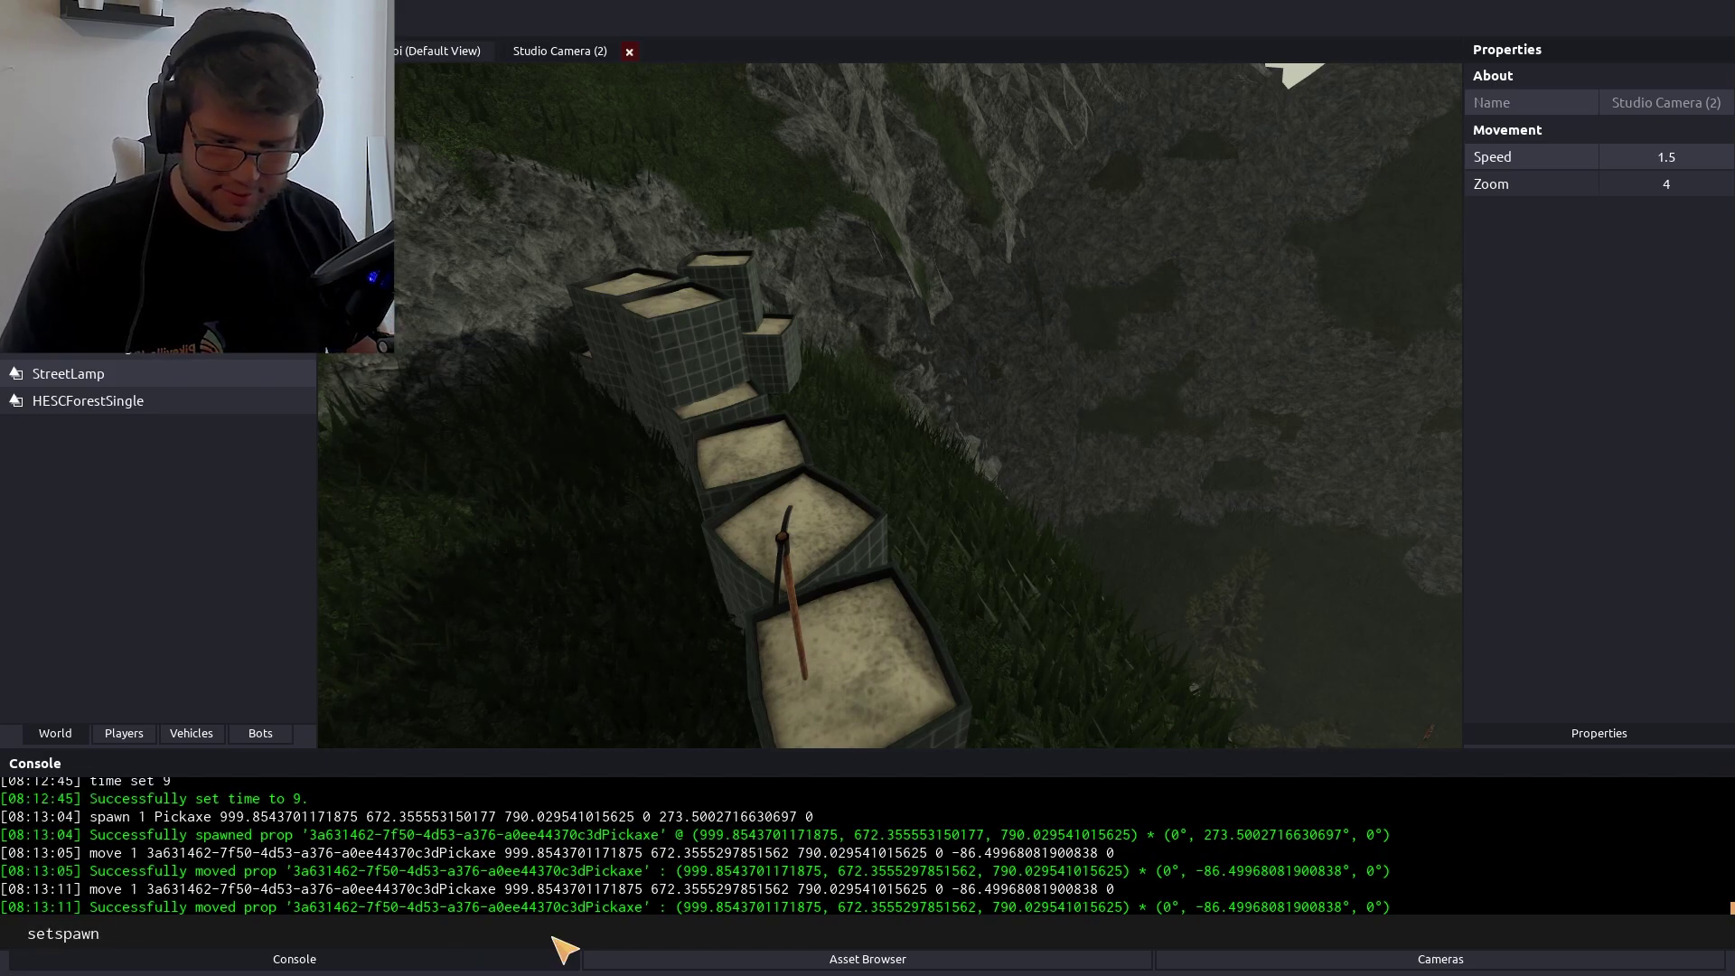
key("BackSpace")
key("BackSpace")
key("BackSpace")
type("quadspawn")
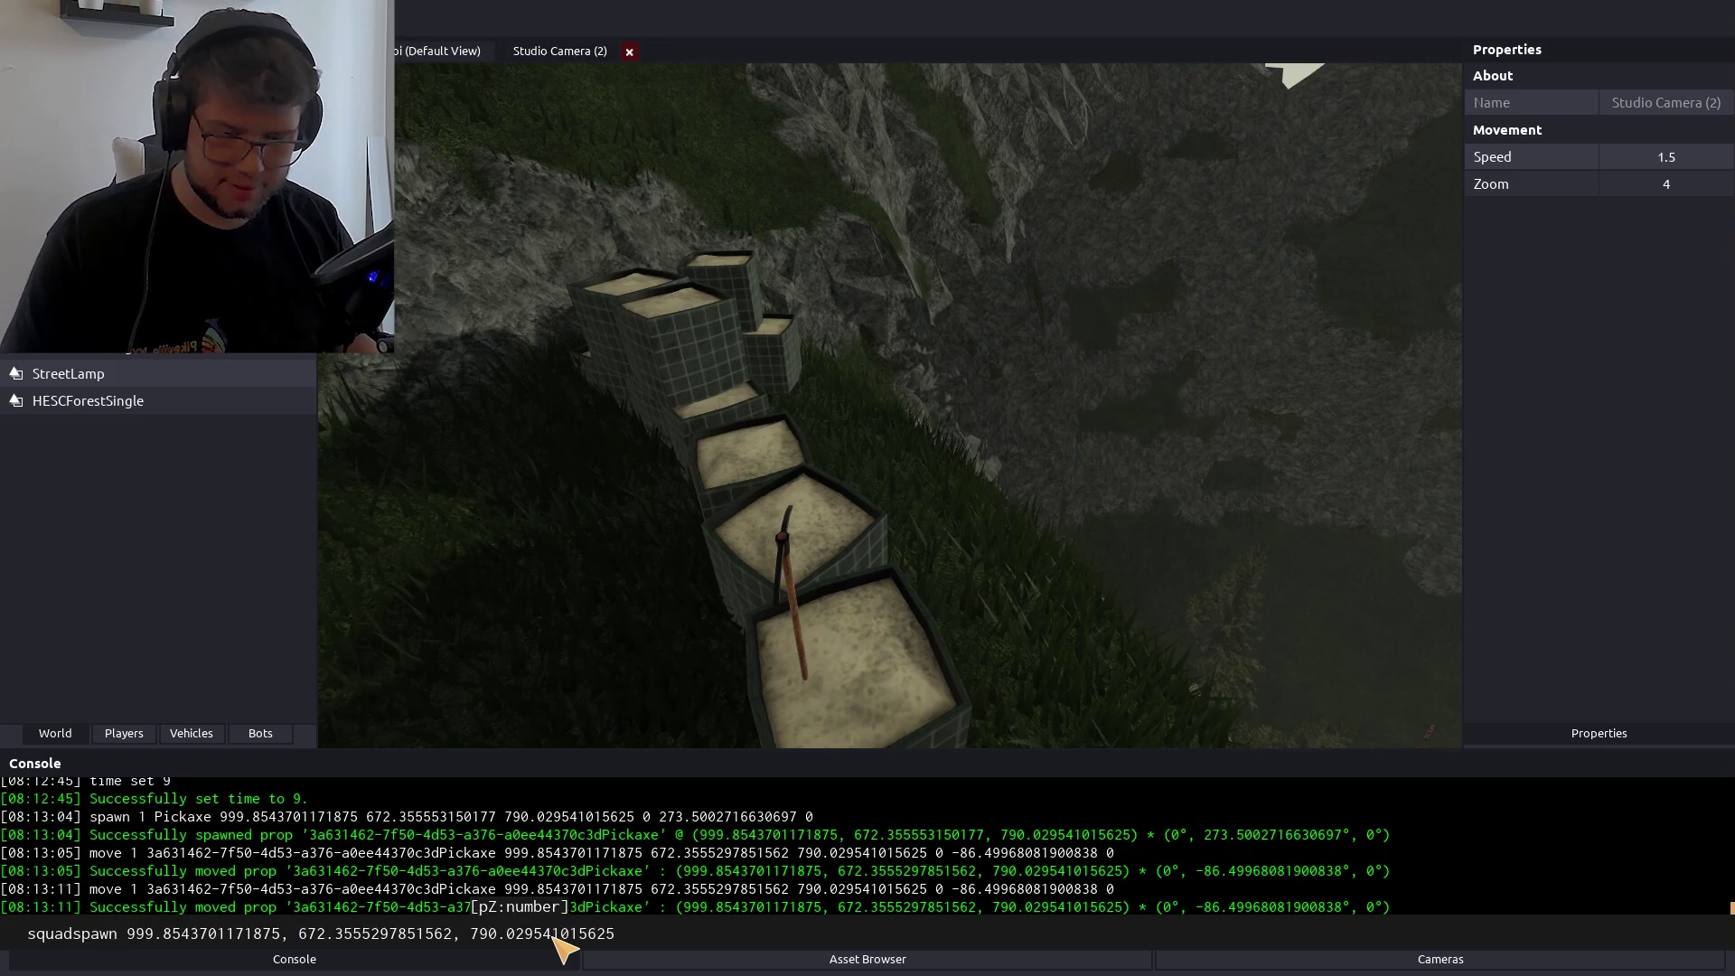
key("Return")
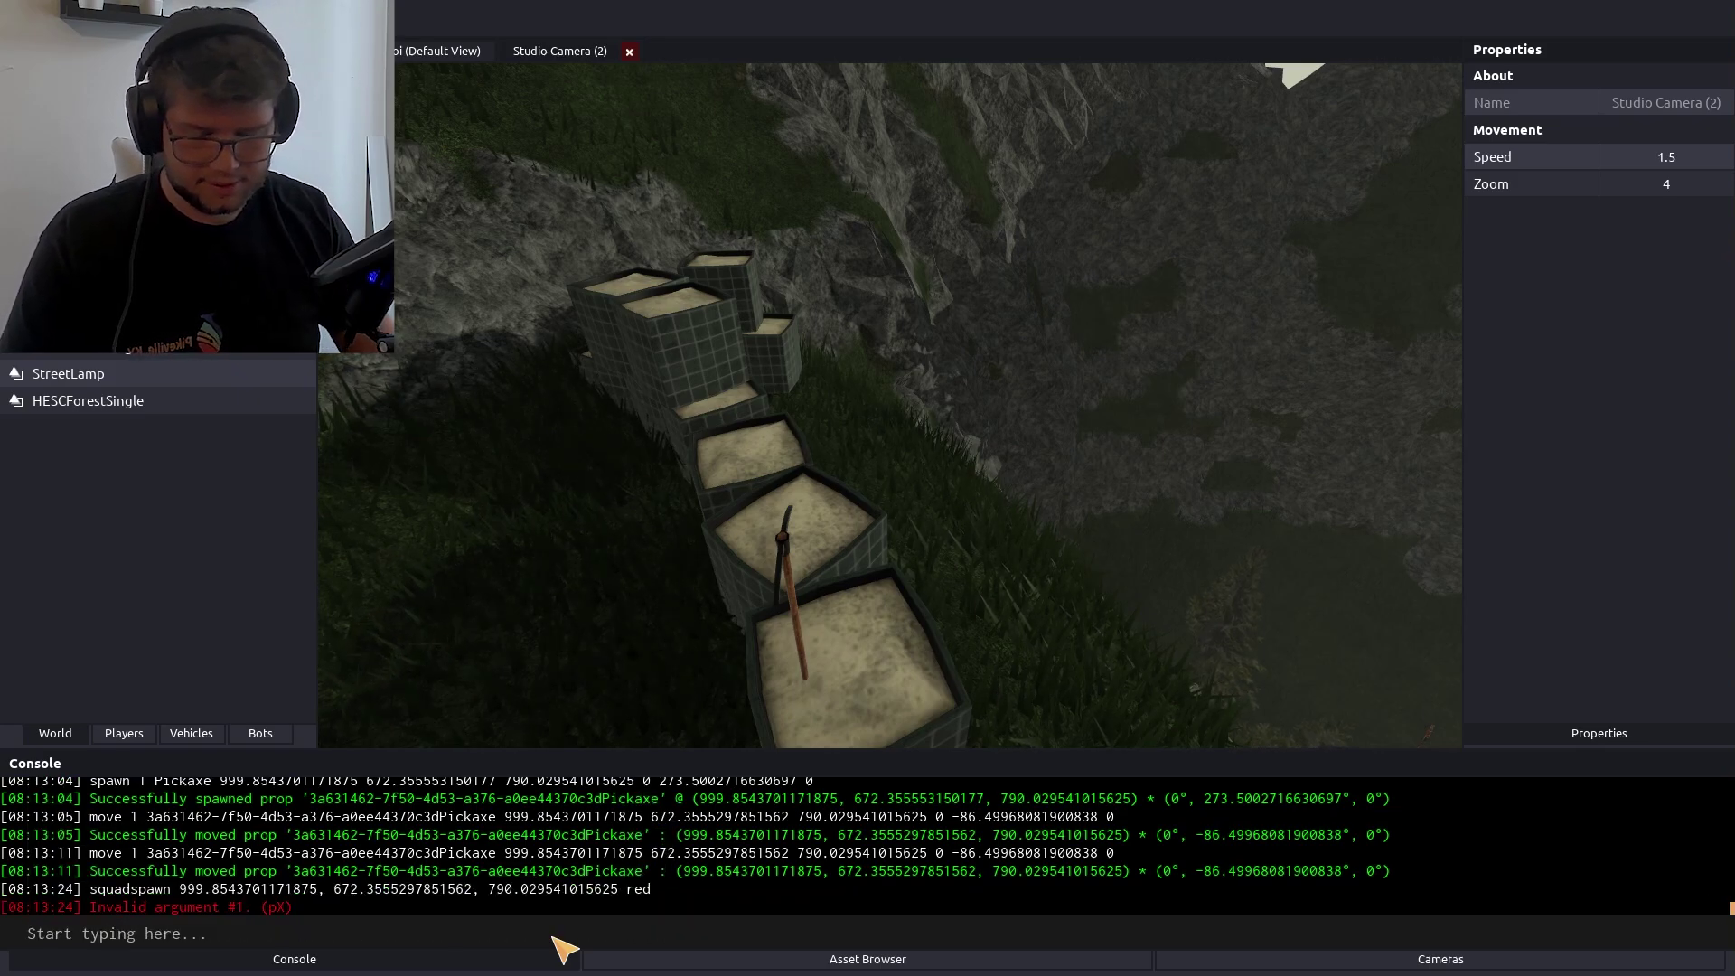
key("Up")
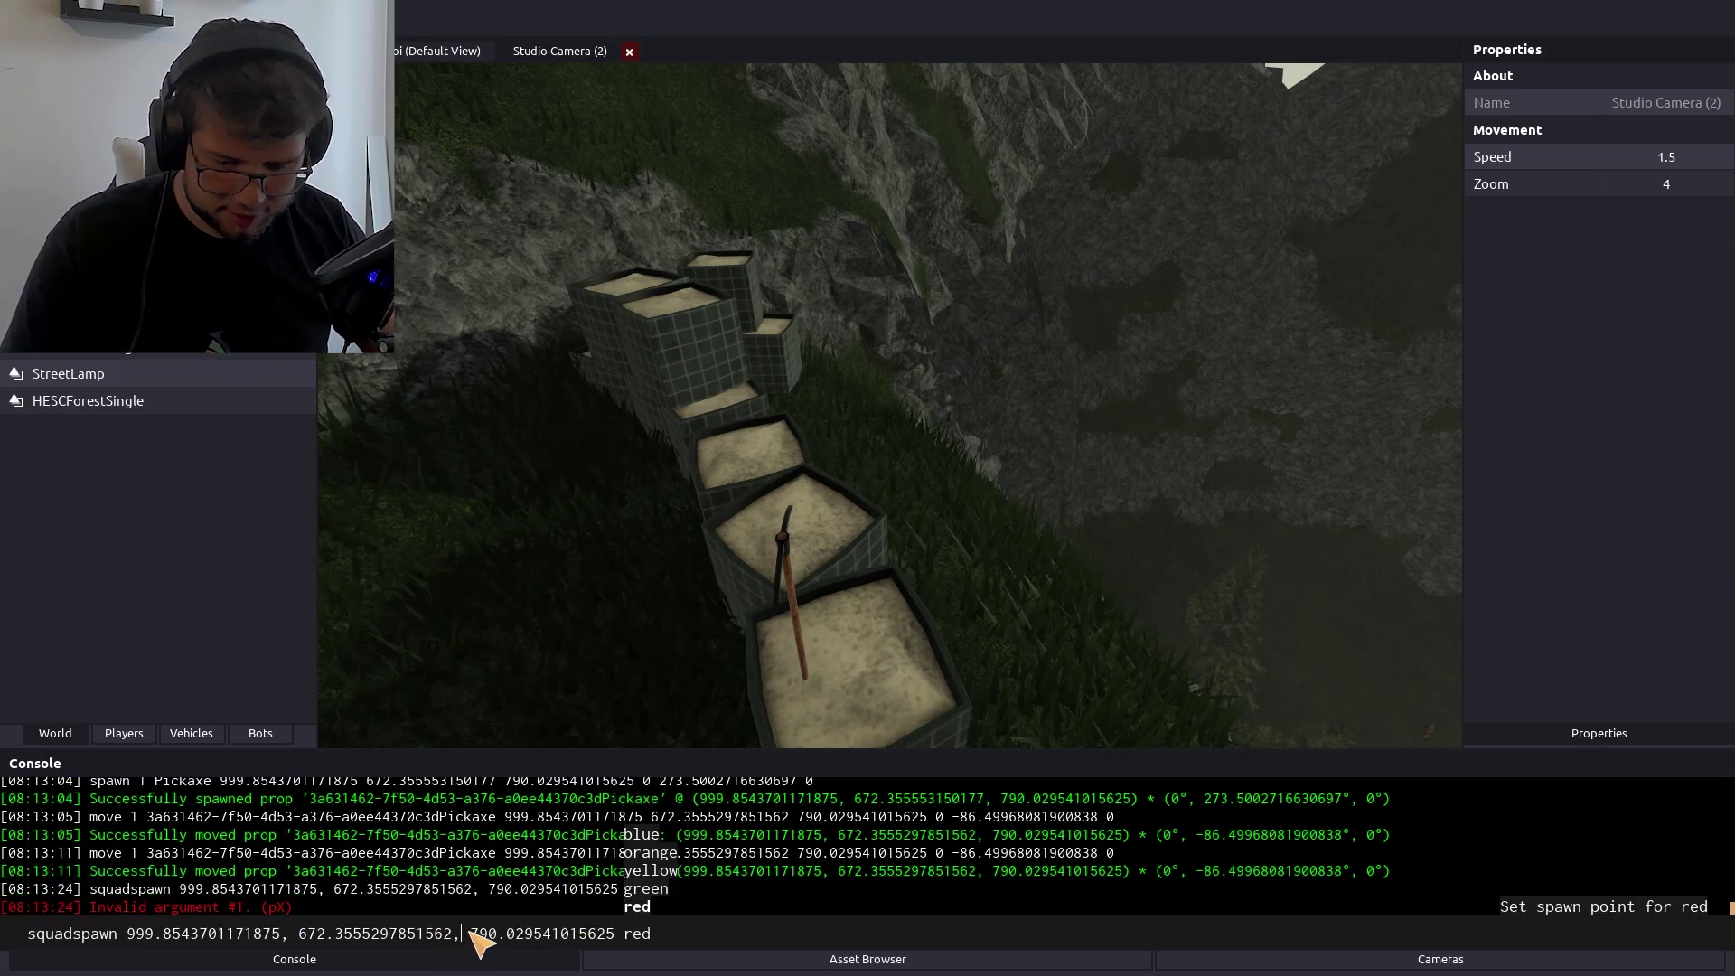
left_click(469, 932)
key("BackSpace")
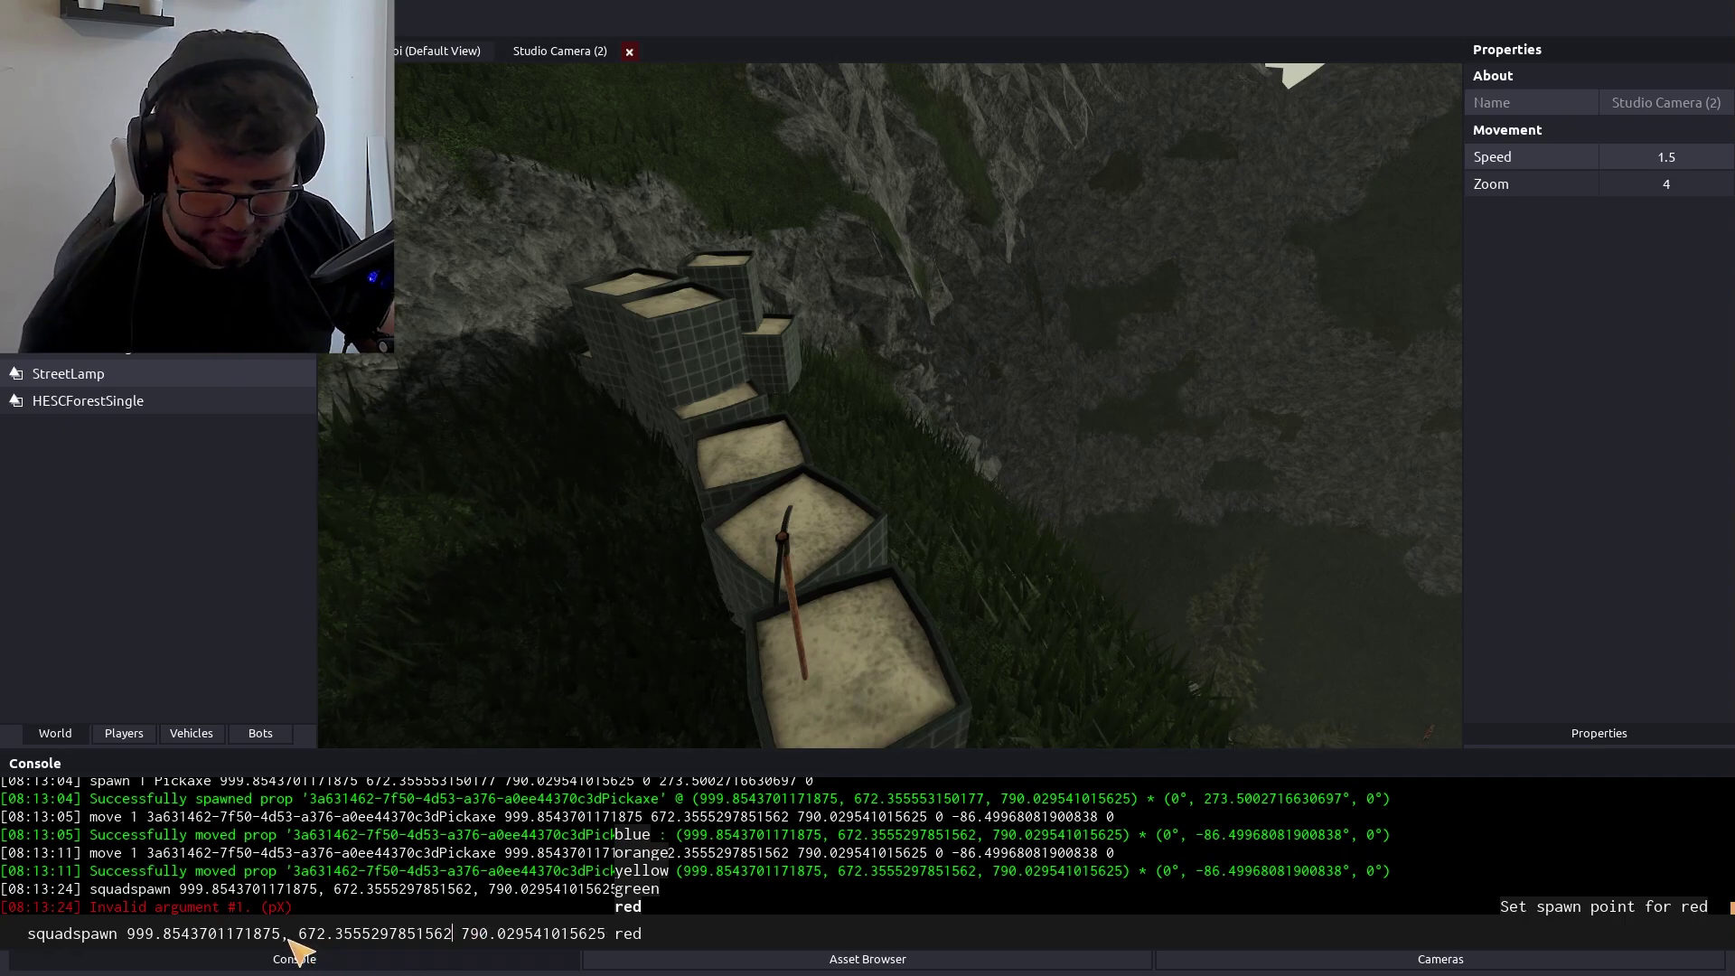
key("Return")
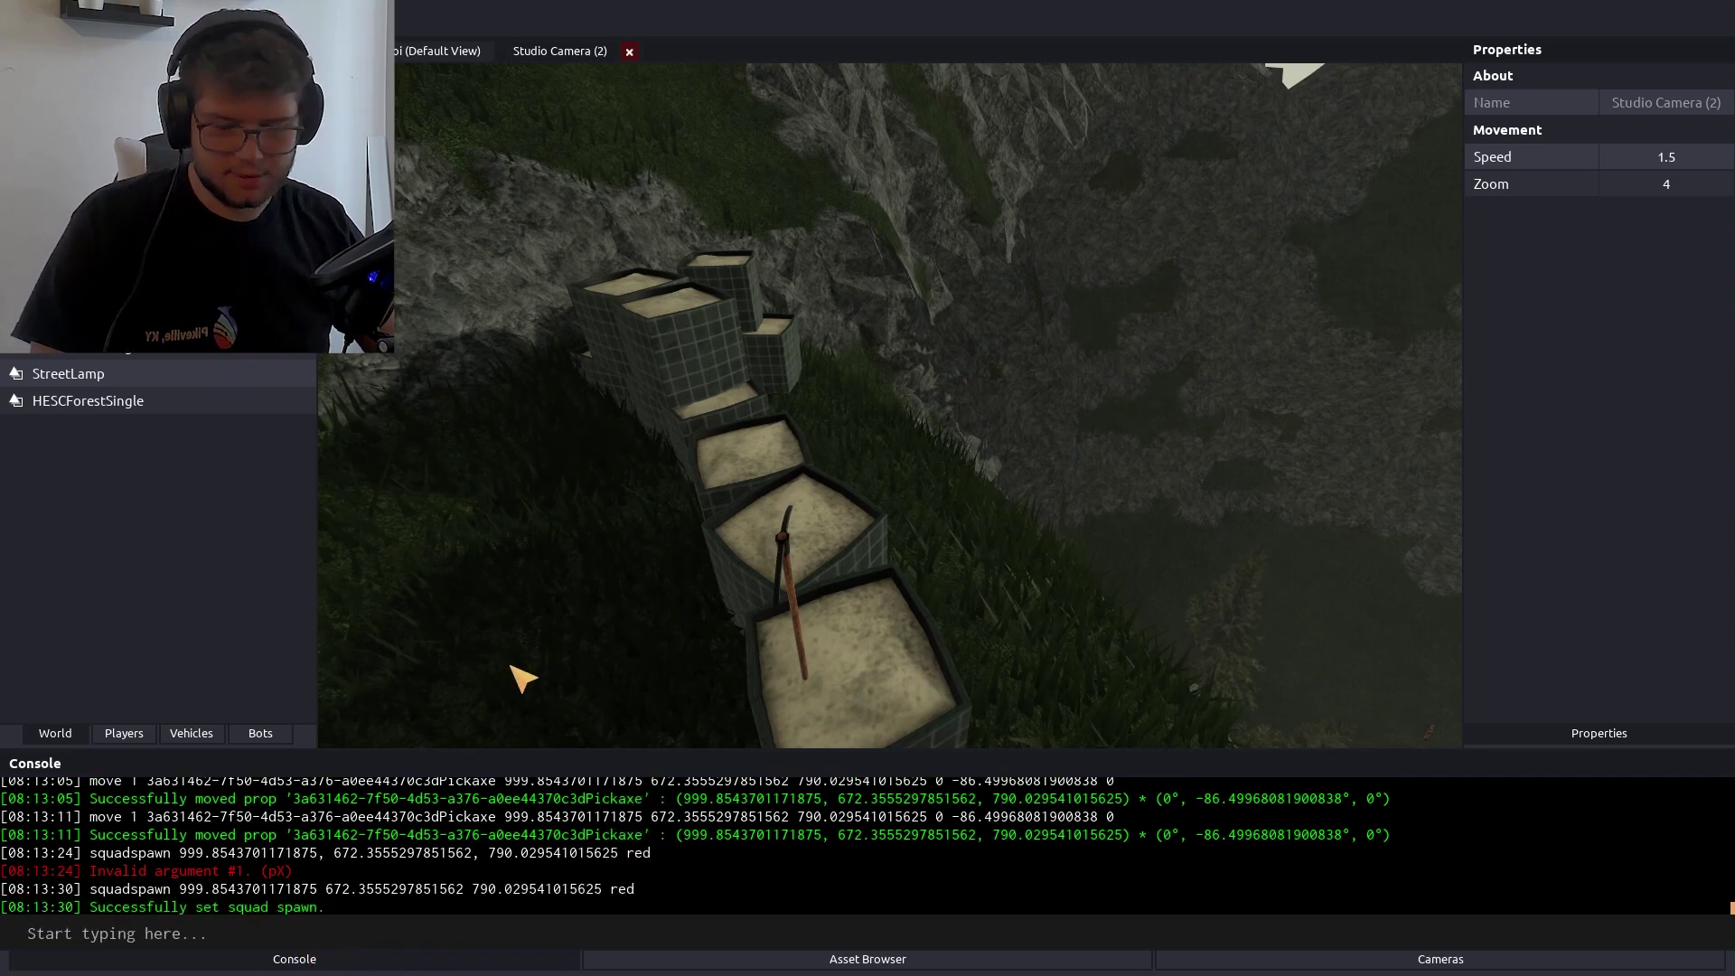
type("respawn all")
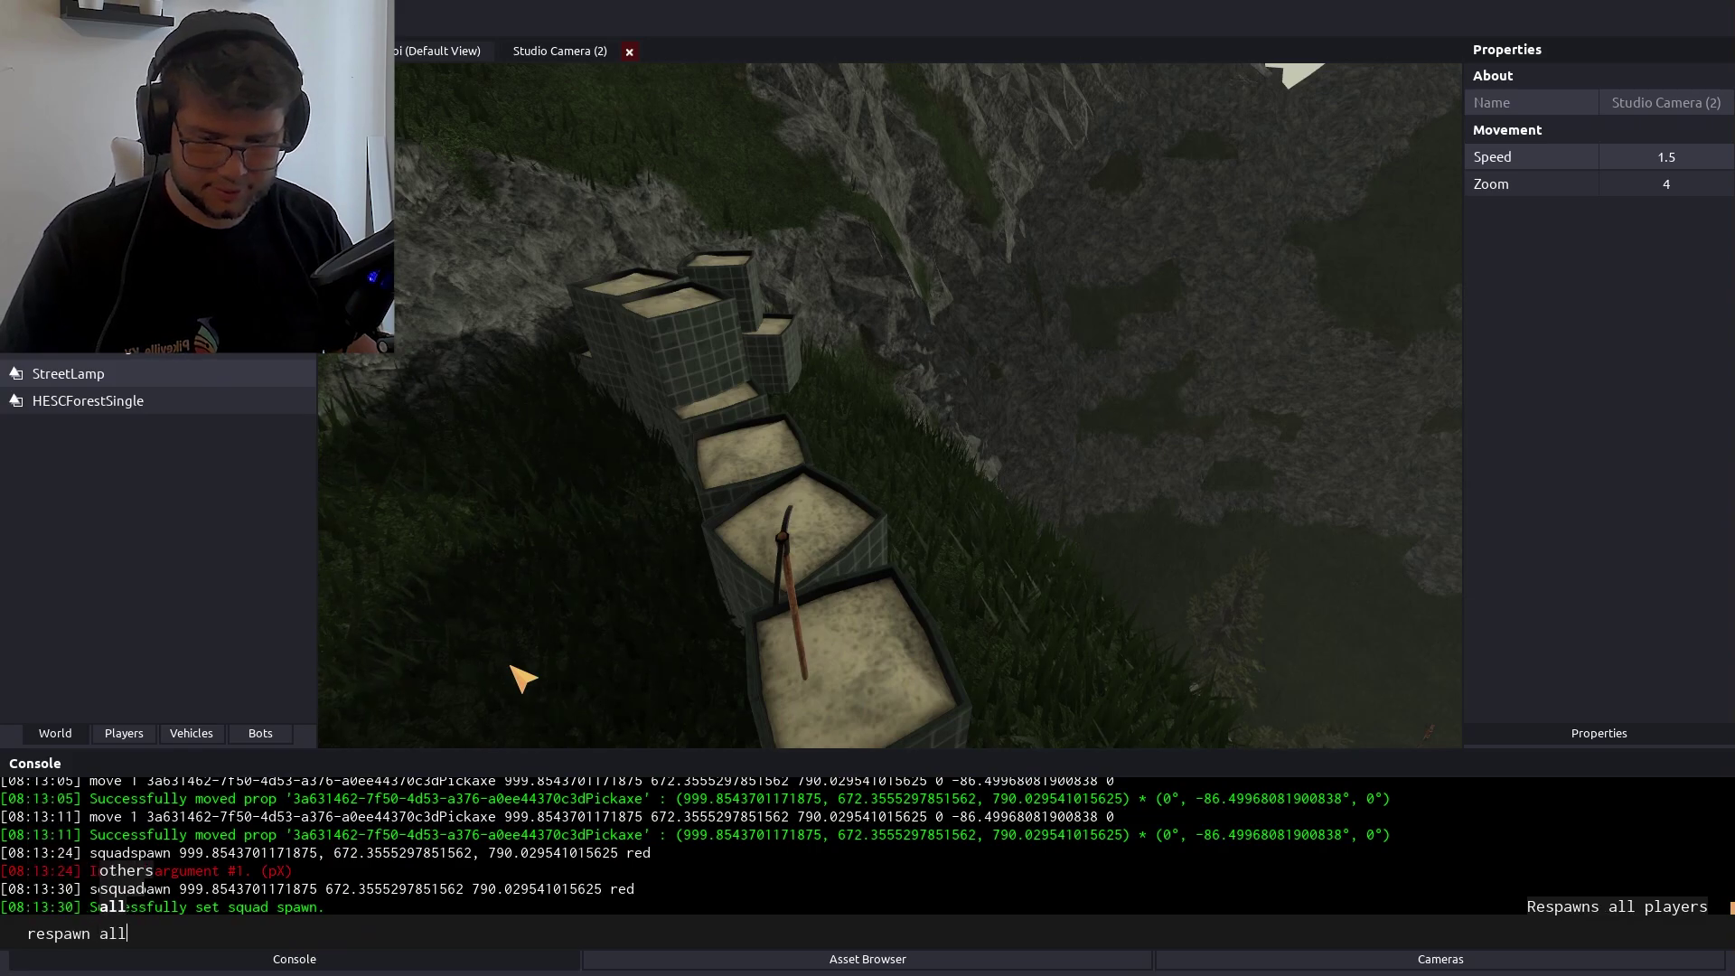
Run 'respawn all' and switch into the in-game view
key("Return")
type("p")
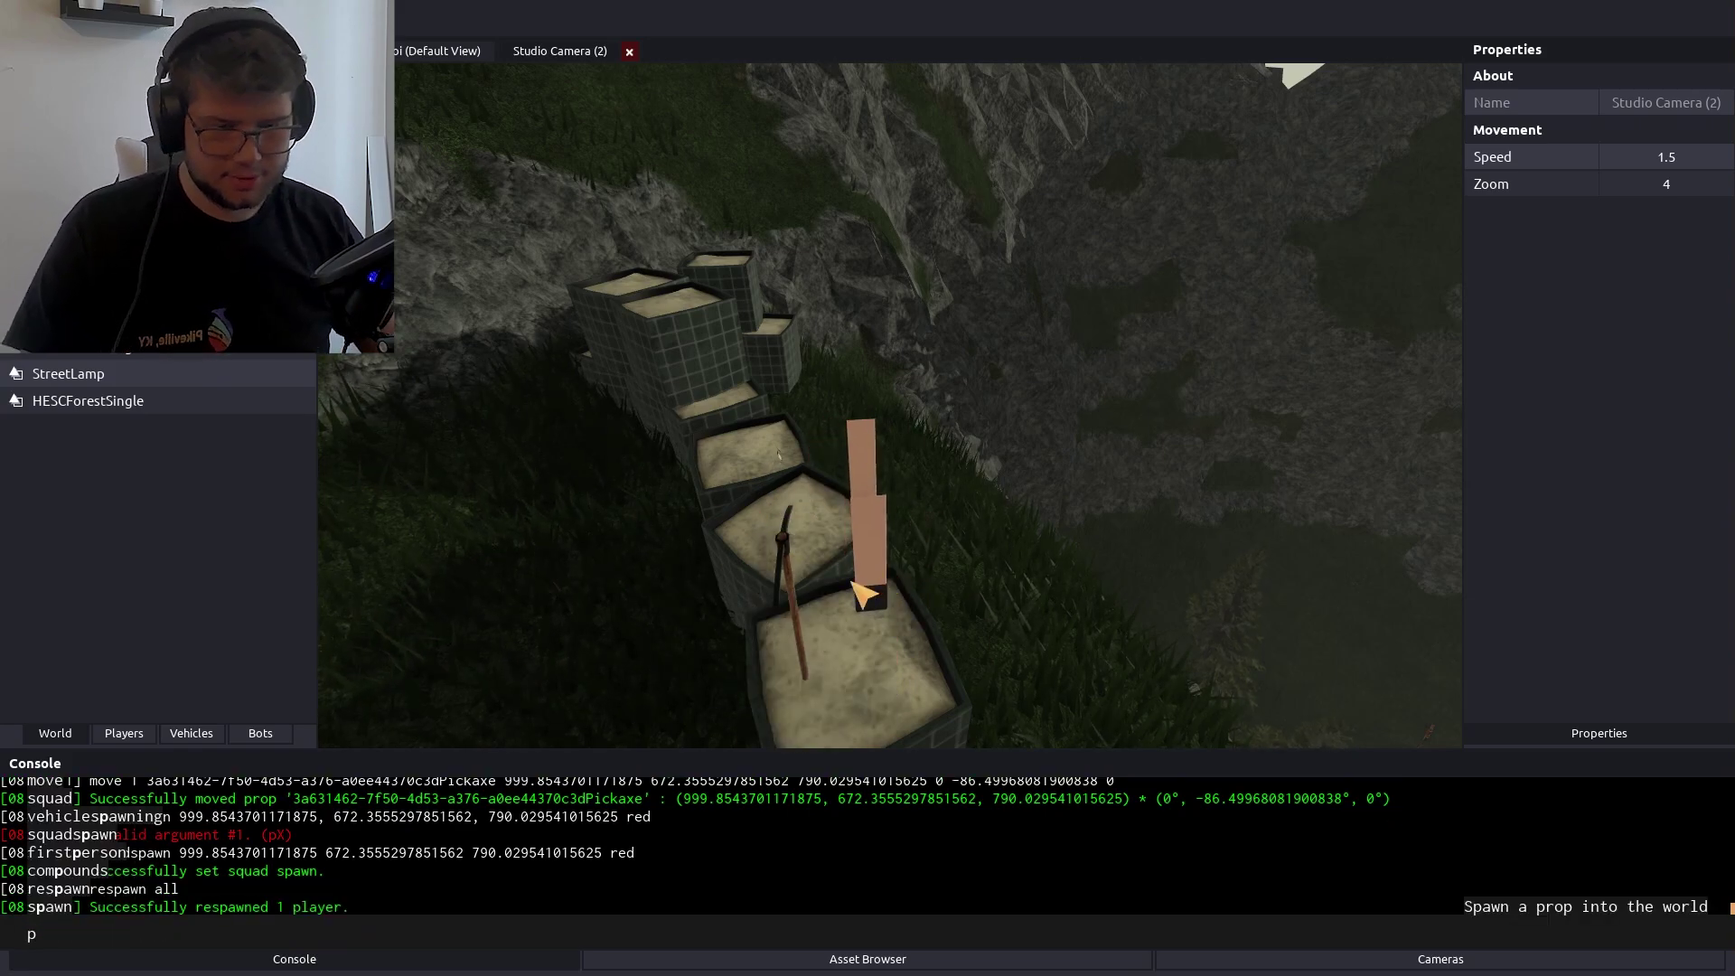
key("BackSpace")
key("Escape")
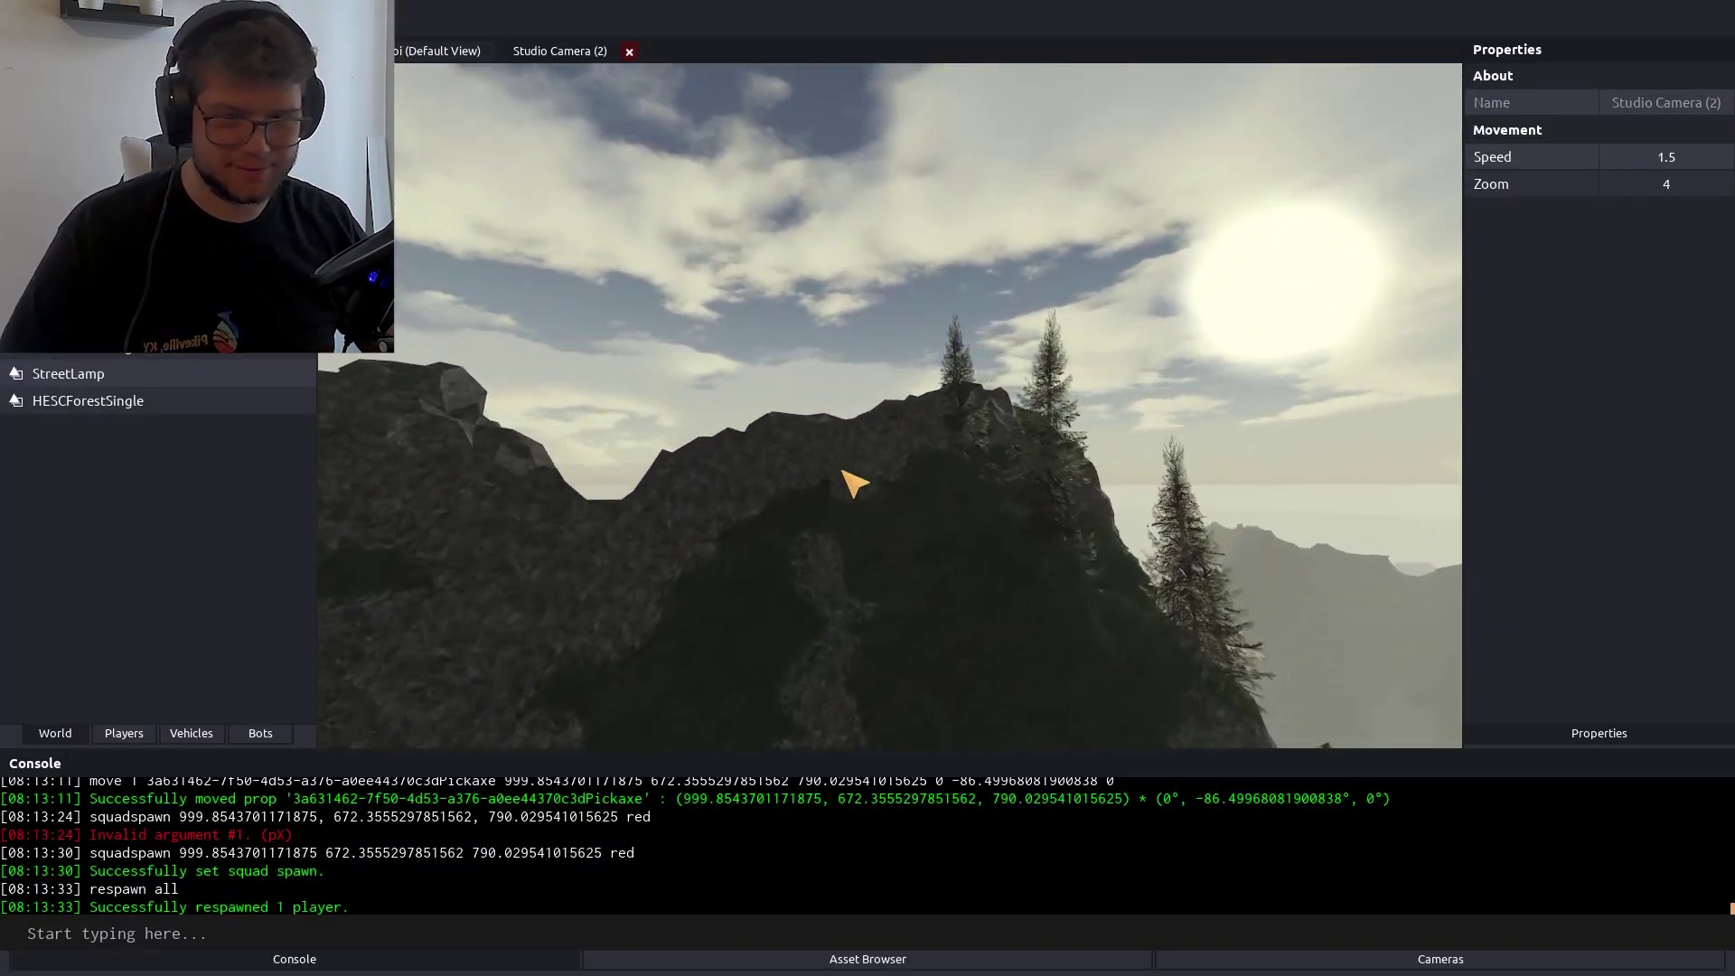
Add a forest tower prop from the Asset Browser to the world
left_click_drag(164, 747, 170, 738)
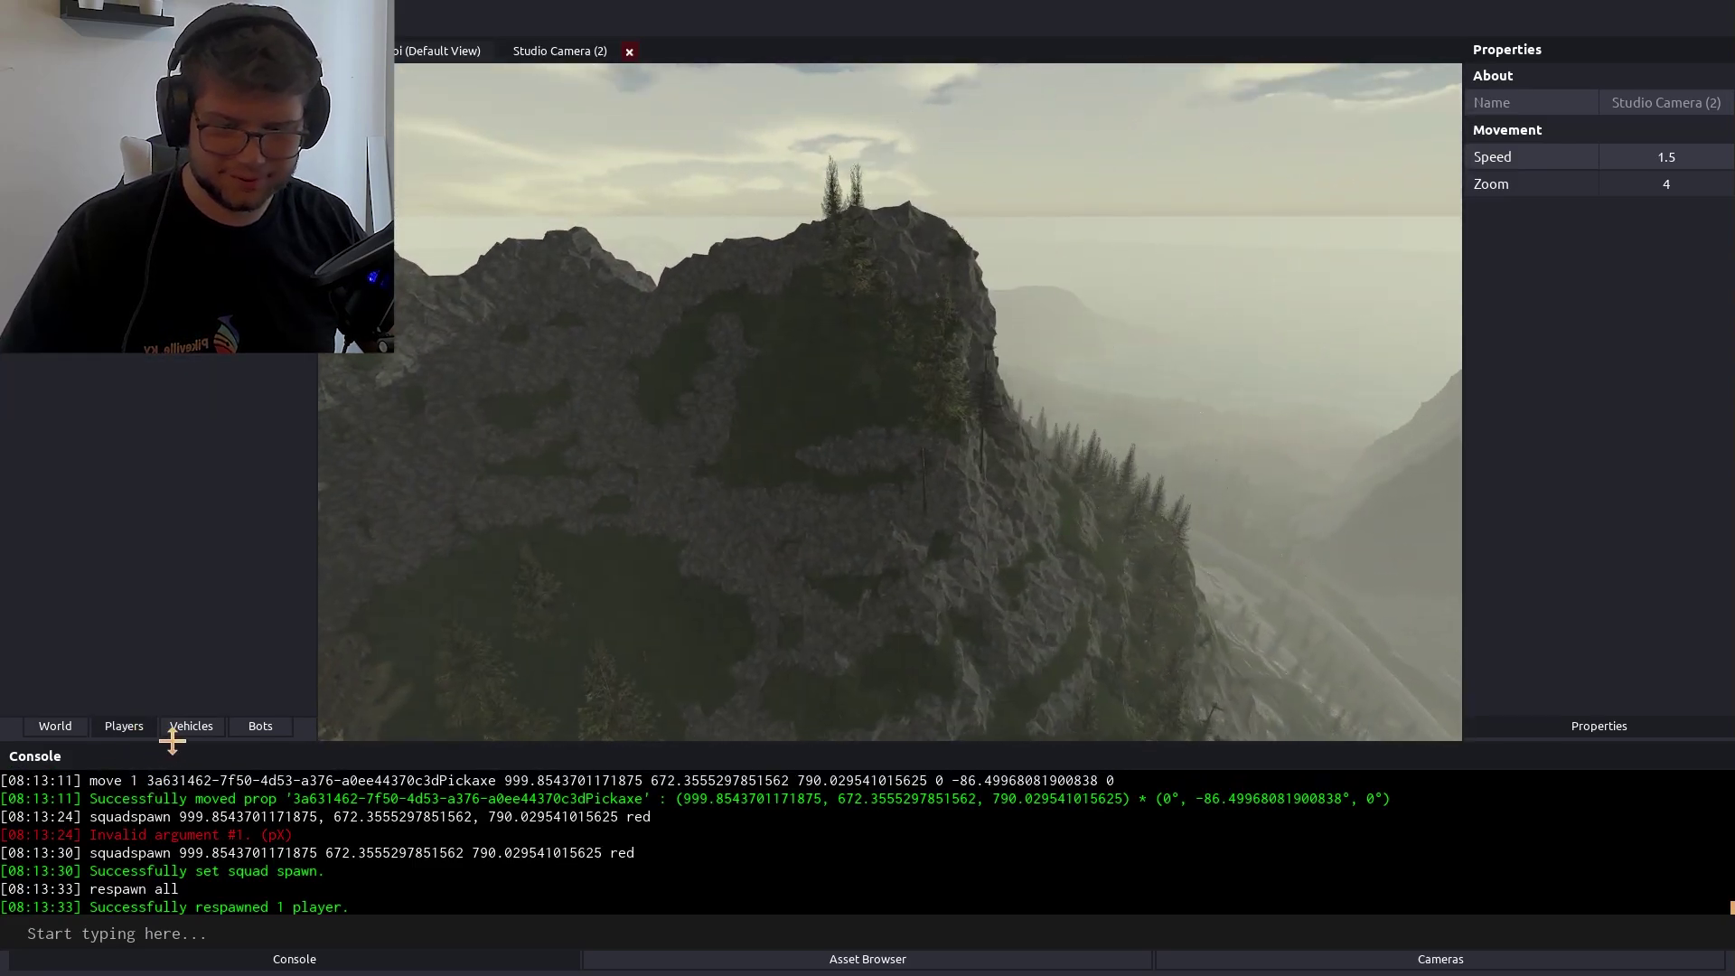
left_click(90, 730)
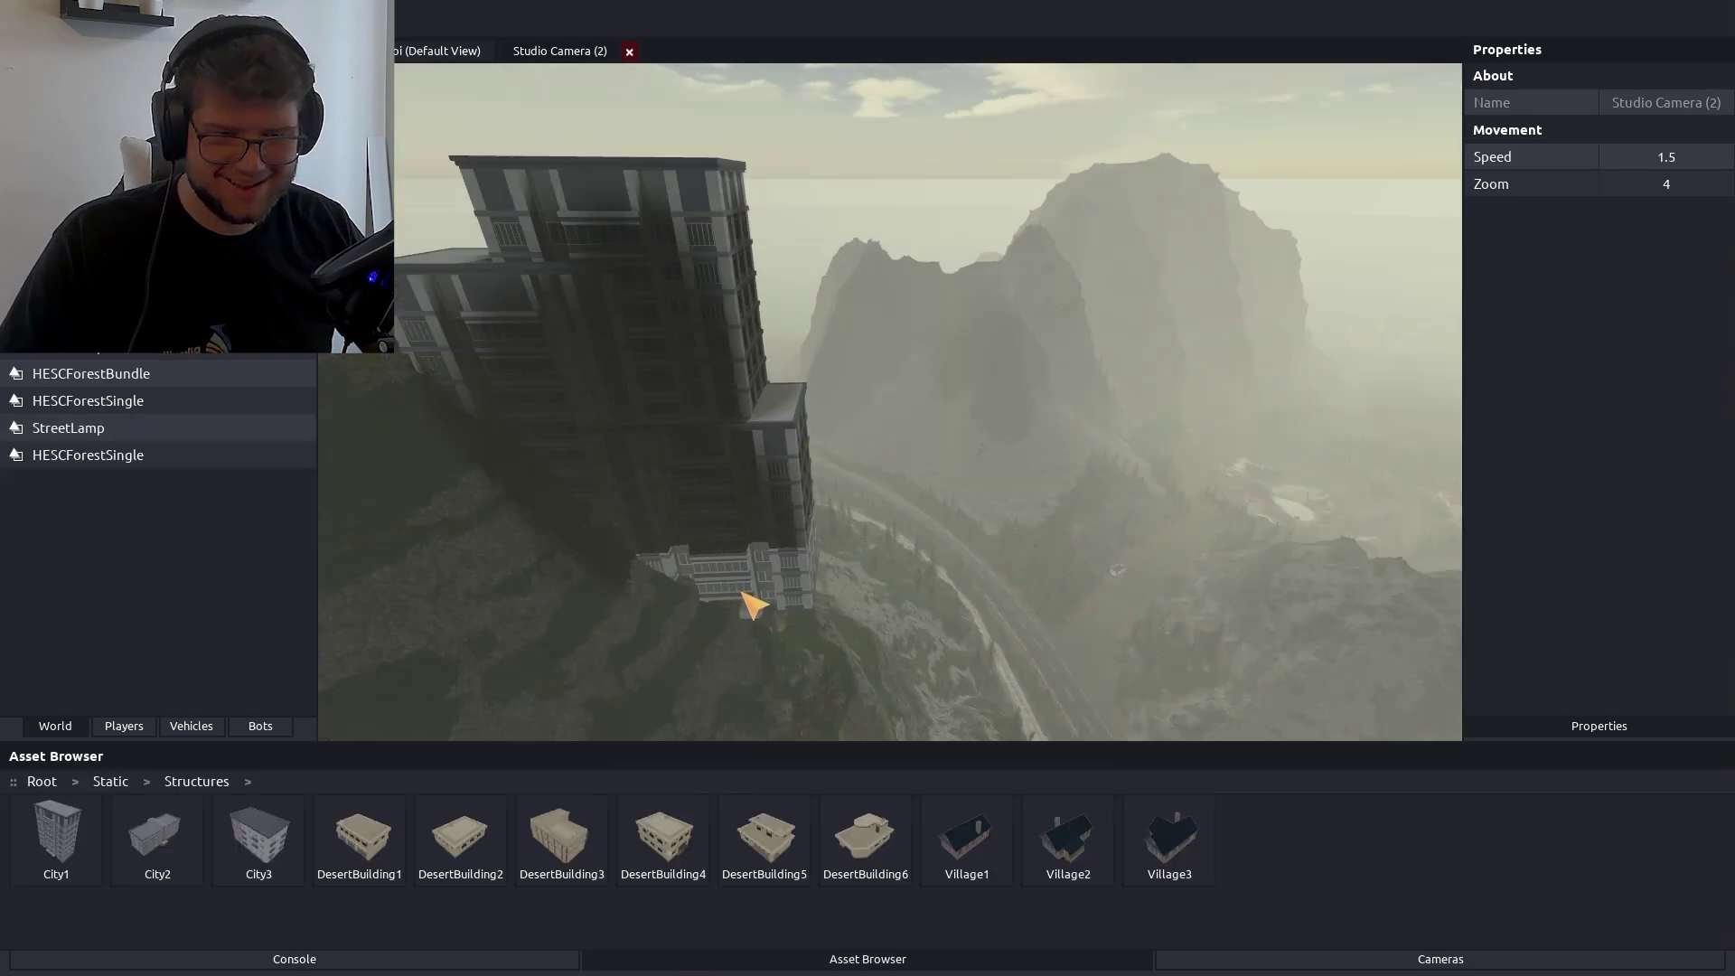
mouse_move(753, 601)
left_mouse_down()
mouse_move(737, 589)
mouse_move(745, 348)
mouse_move(682, 438)
mouse_move(689, 459)
mouse_move(776, 482)
mouse_move(727, 511)
mouse_move(717, 497)
mouse_move(782, 705)
mouse_move(801, 702)
left_mouse_up()
left_click(719, 508)
Place a desert building plus City1, City3, City1, City2 and City1 towers on the slope
left_click_drag(360, 833, 827, 662)
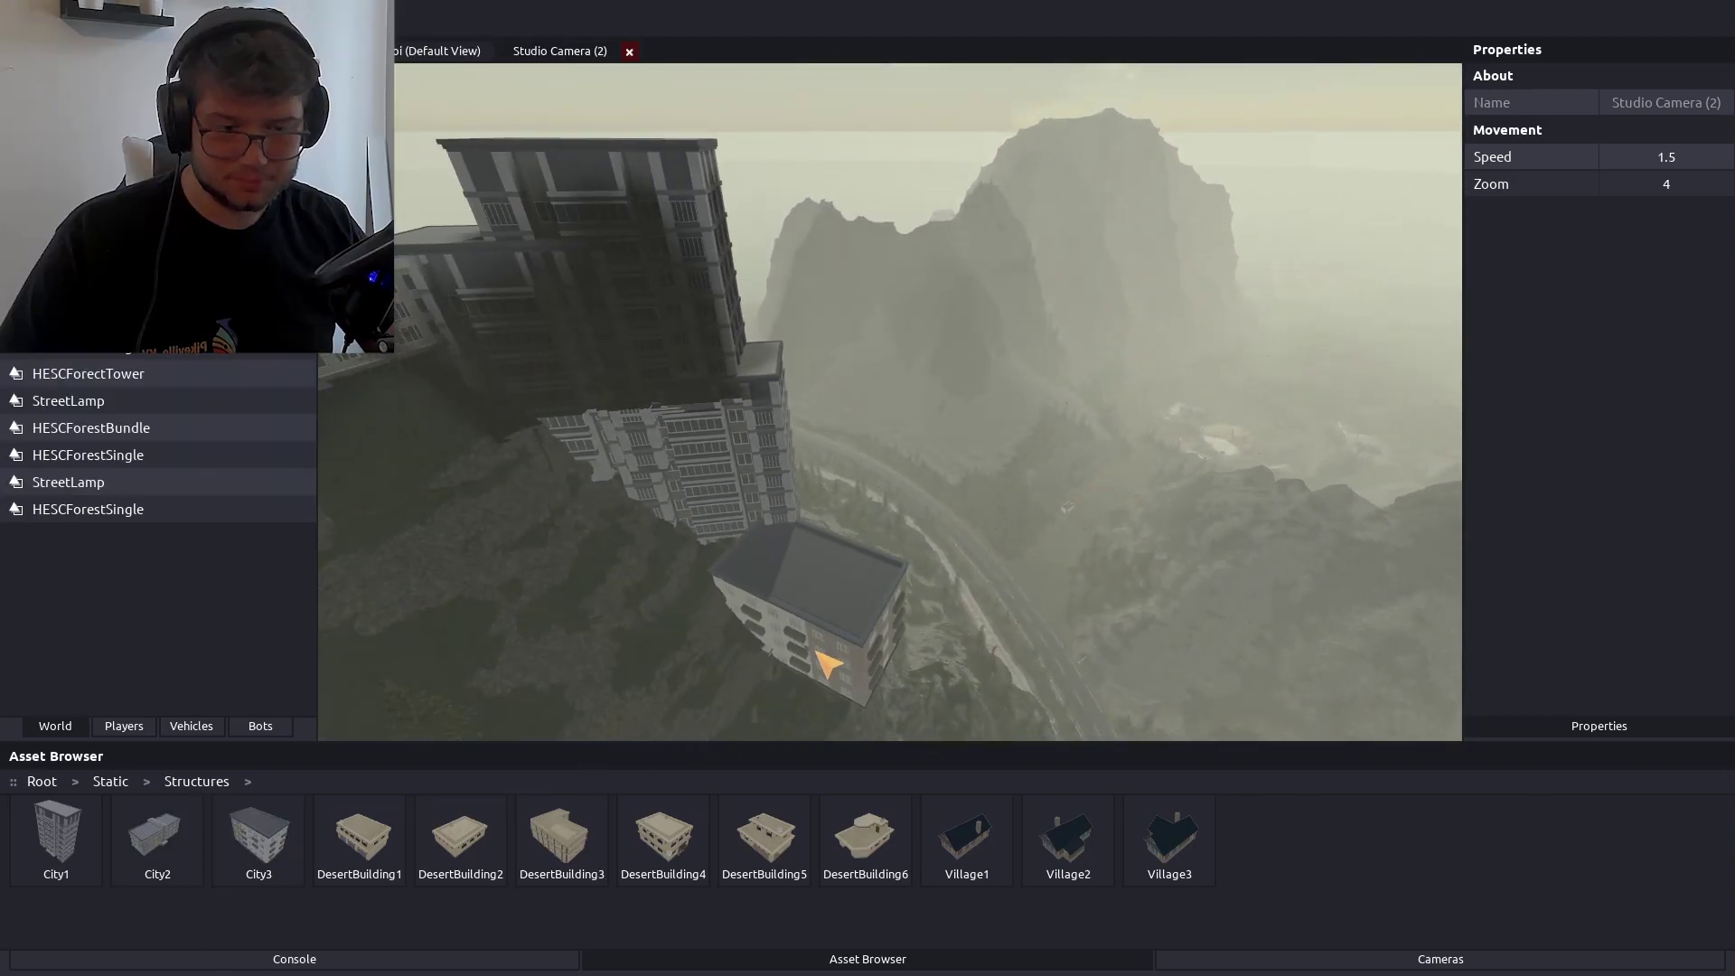
left_click_drag(56, 834, 830, 541)
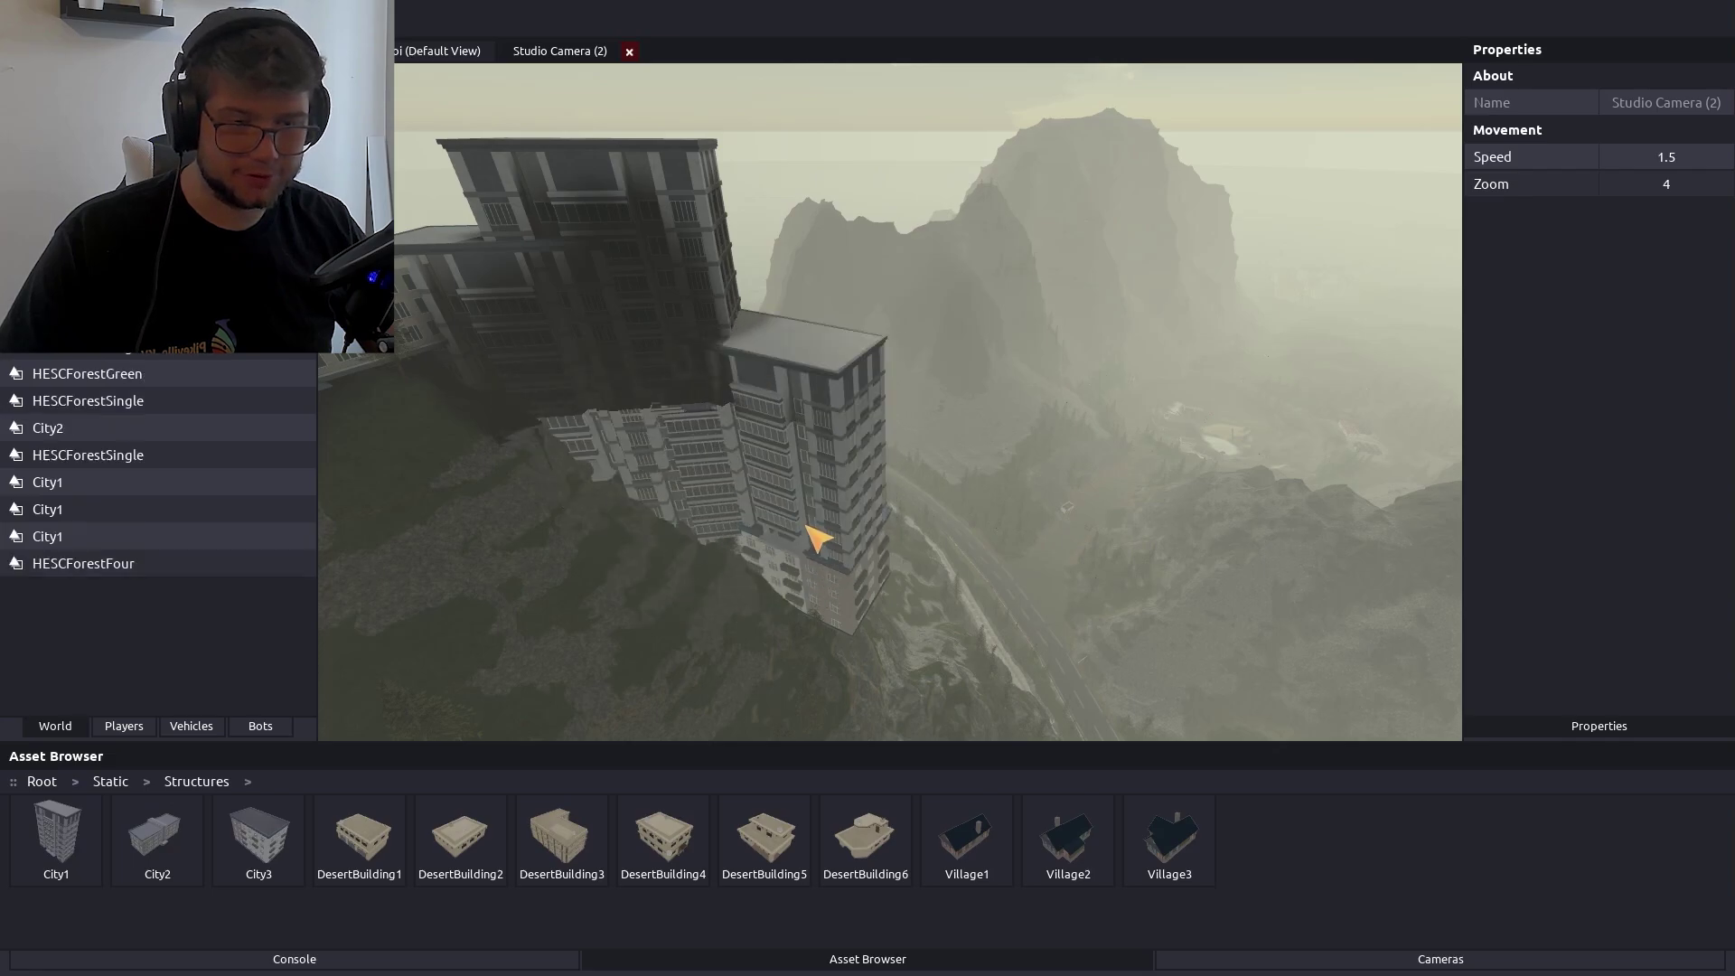
left_click_drag(221, 834, 784, 346)
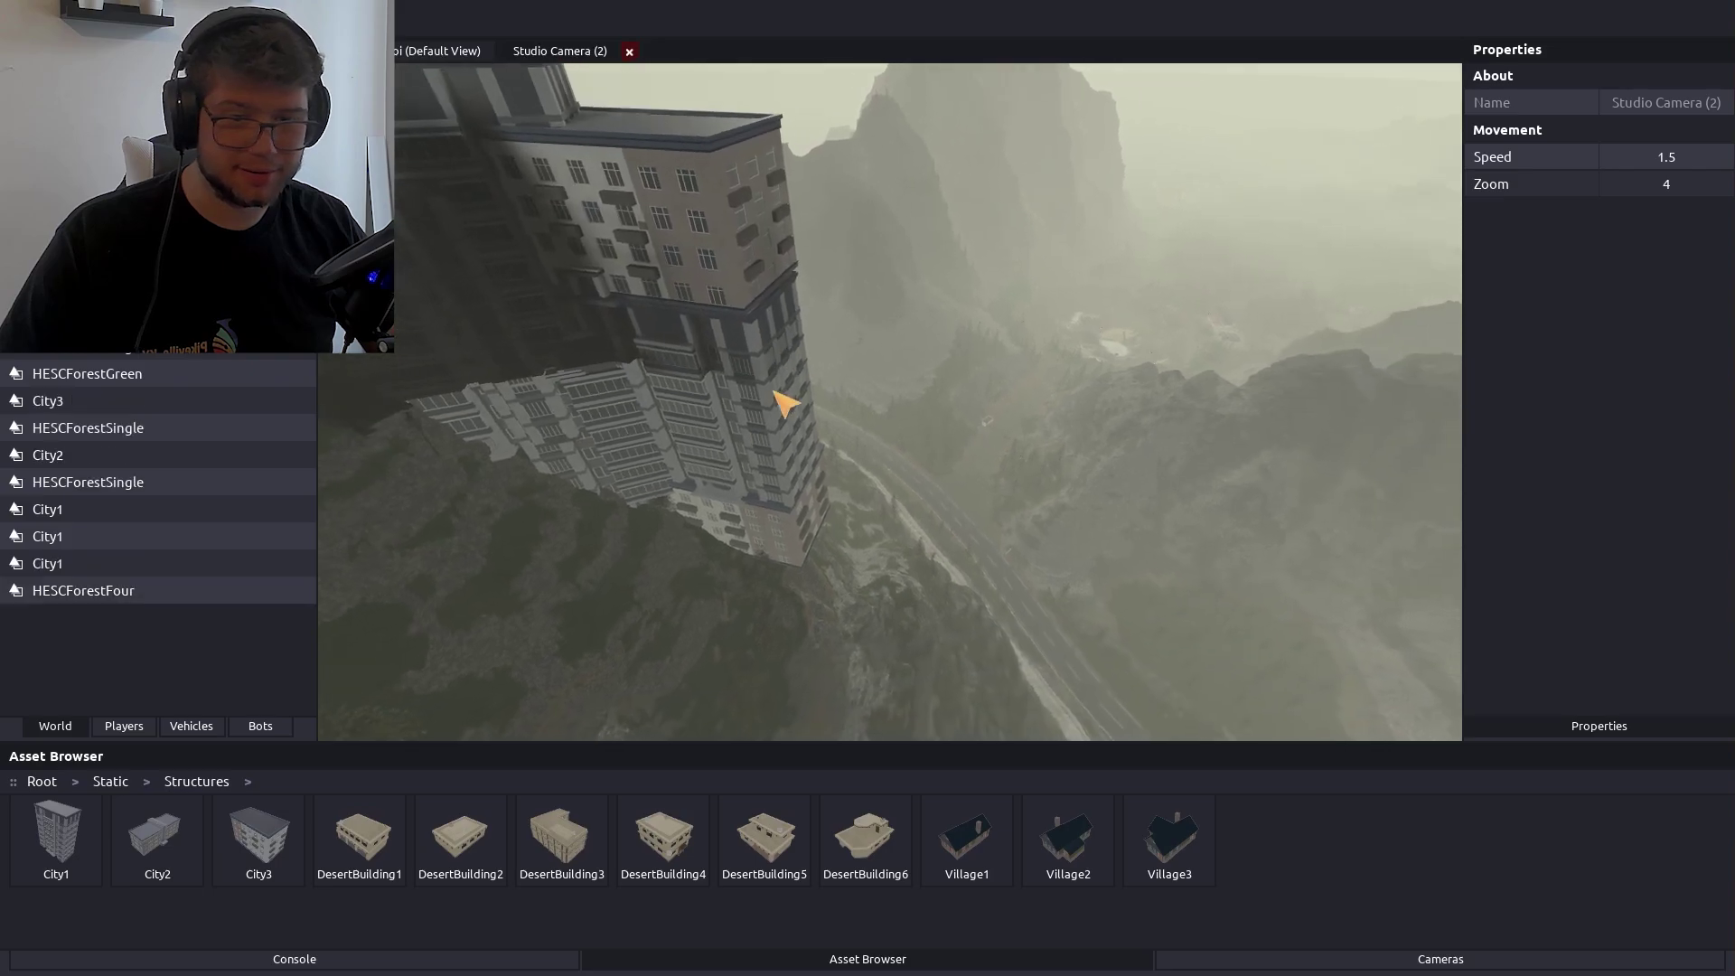
mouse_move(56, 834)
left_mouse_down()
mouse_move(845, 612)
mouse_move(825, 642)
mouse_move(845, 639)
left_mouse_up()
mouse_move(163, 825)
left_mouse_down()
mouse_move(841, 554)
mouse_move(836, 539)
left_mouse_up()
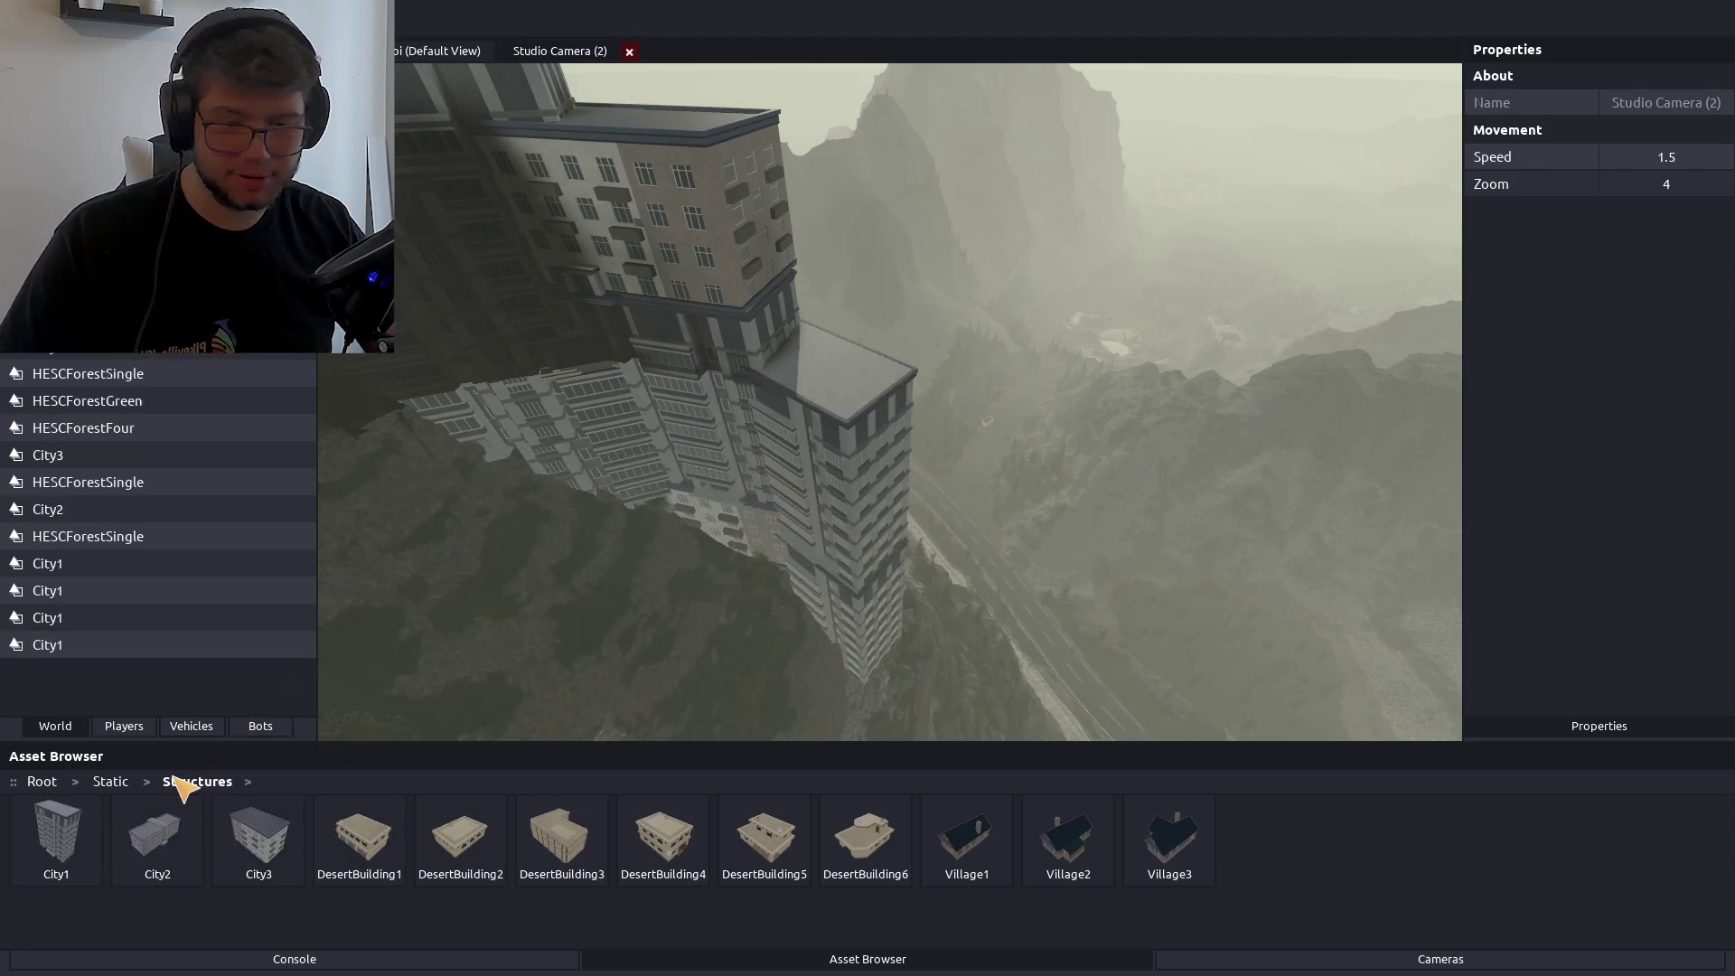
mouse_move(56, 830)
left_mouse_down()
mouse_move(665, 474)
mouse_move(821, 349)
mouse_move(815, 373)
mouse_move(809, 358)
left_mouse_up()
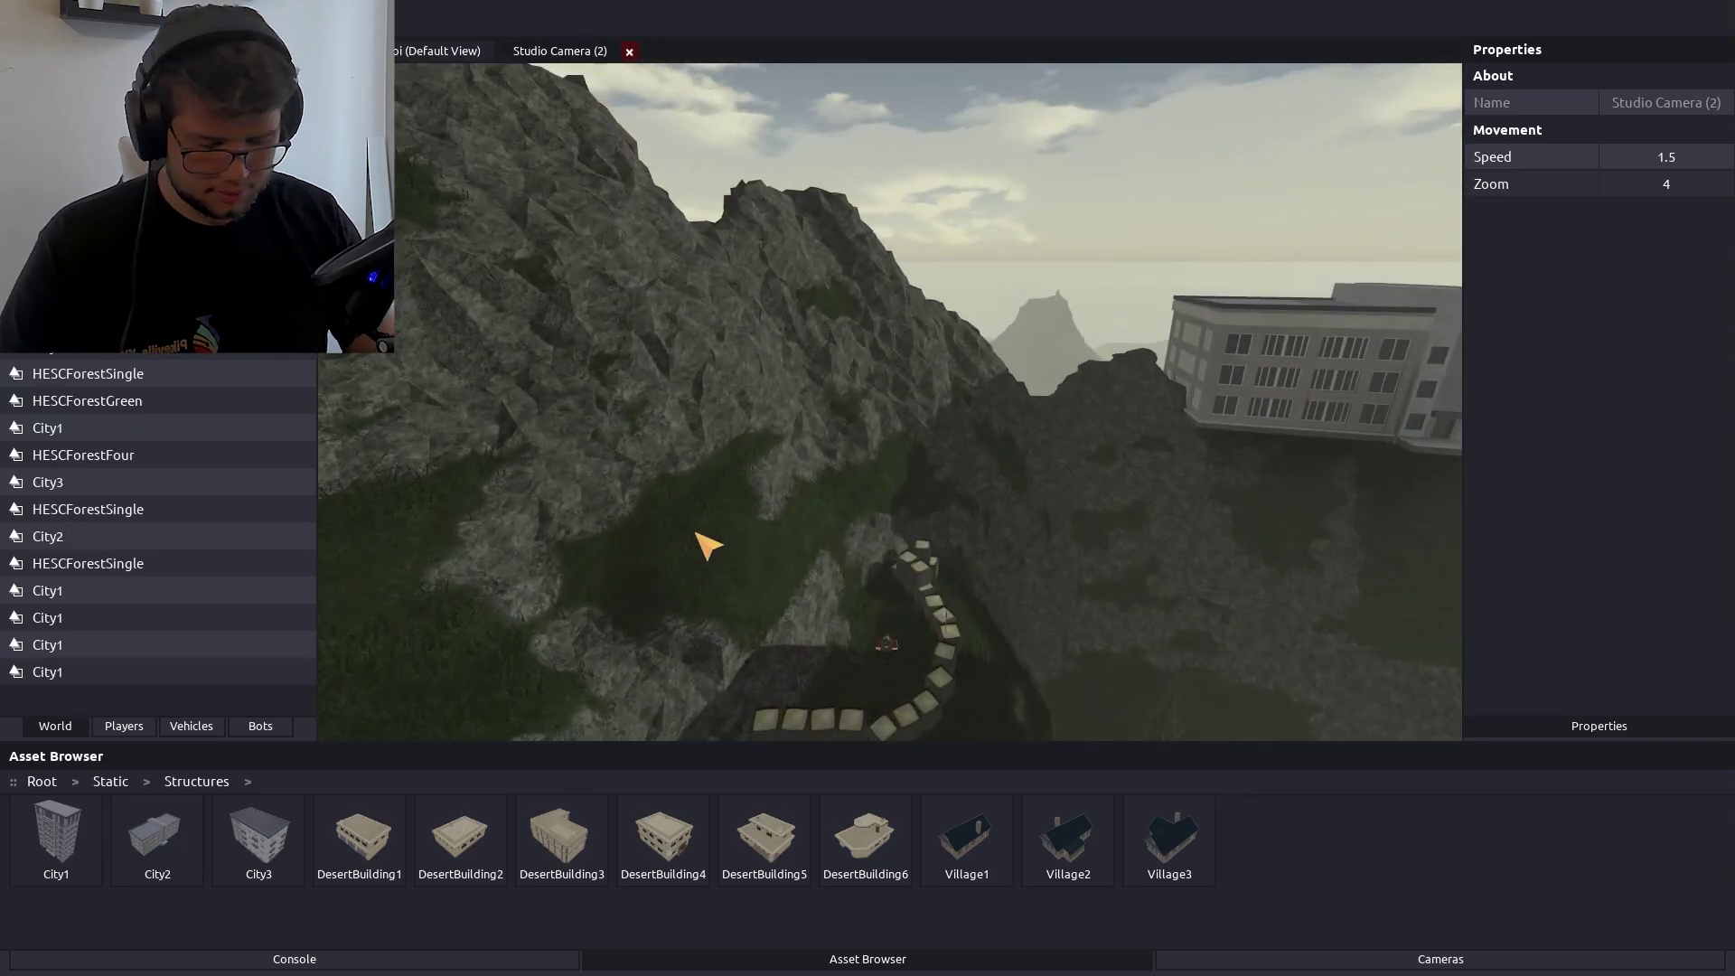
Run 'respawn all' in the console to bring players to the outpost, then enter the in-game view
left_click(315, 958)
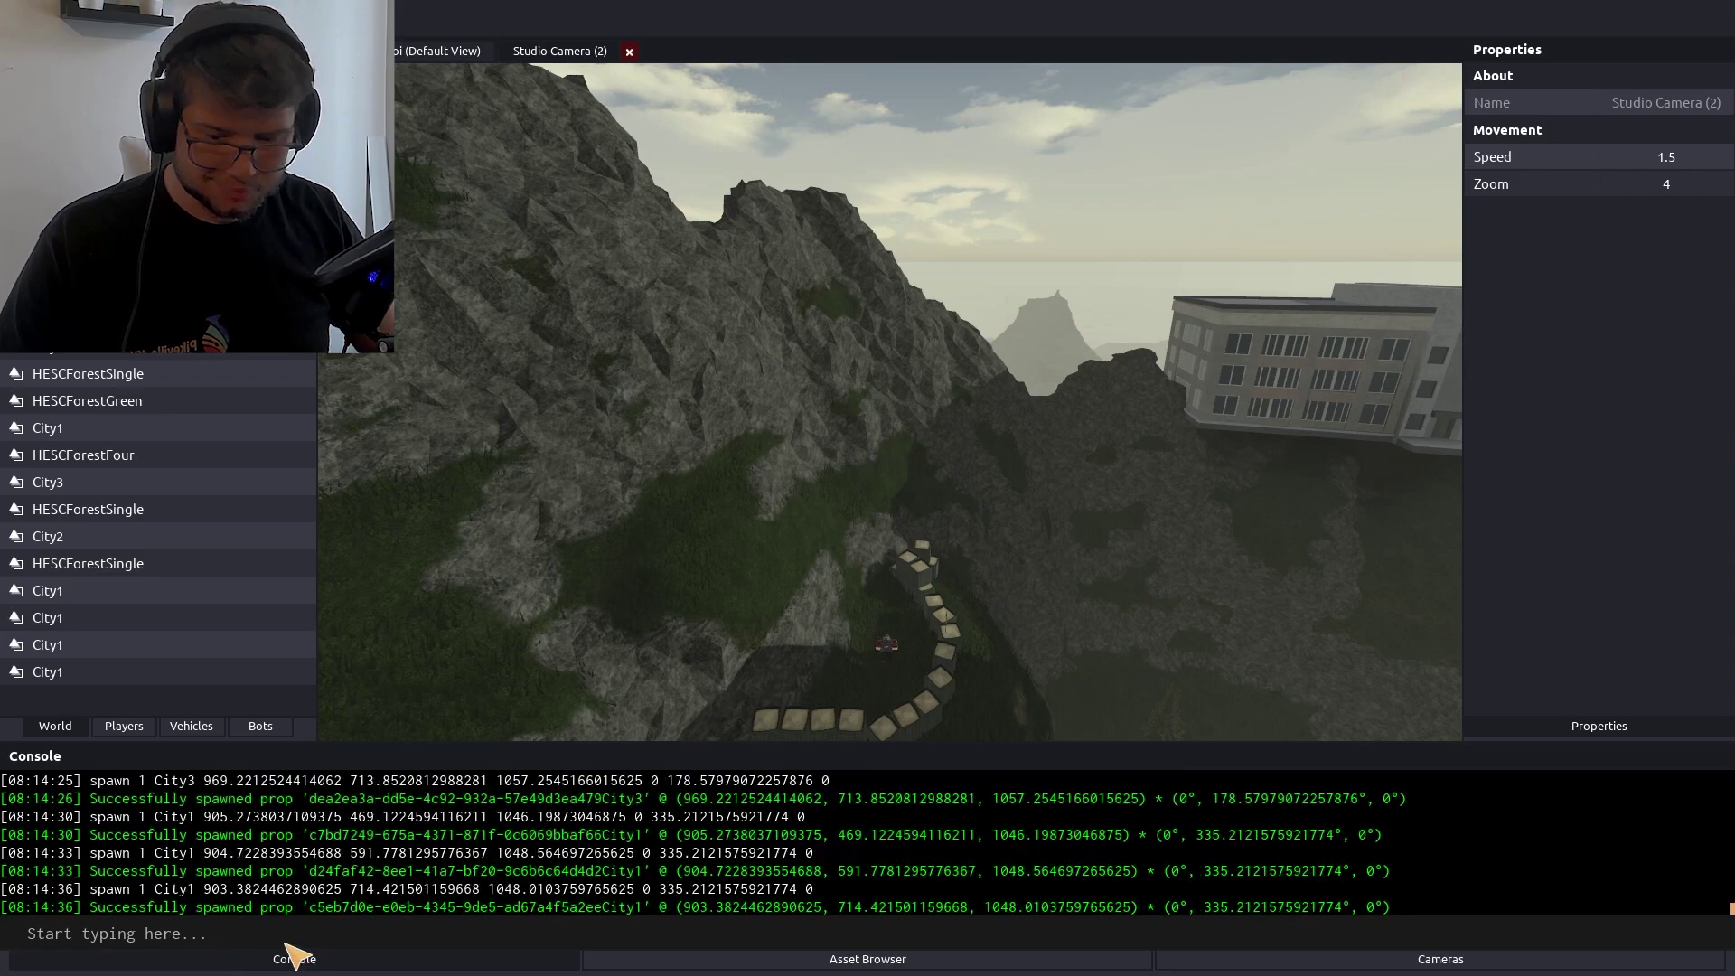
type("squ")
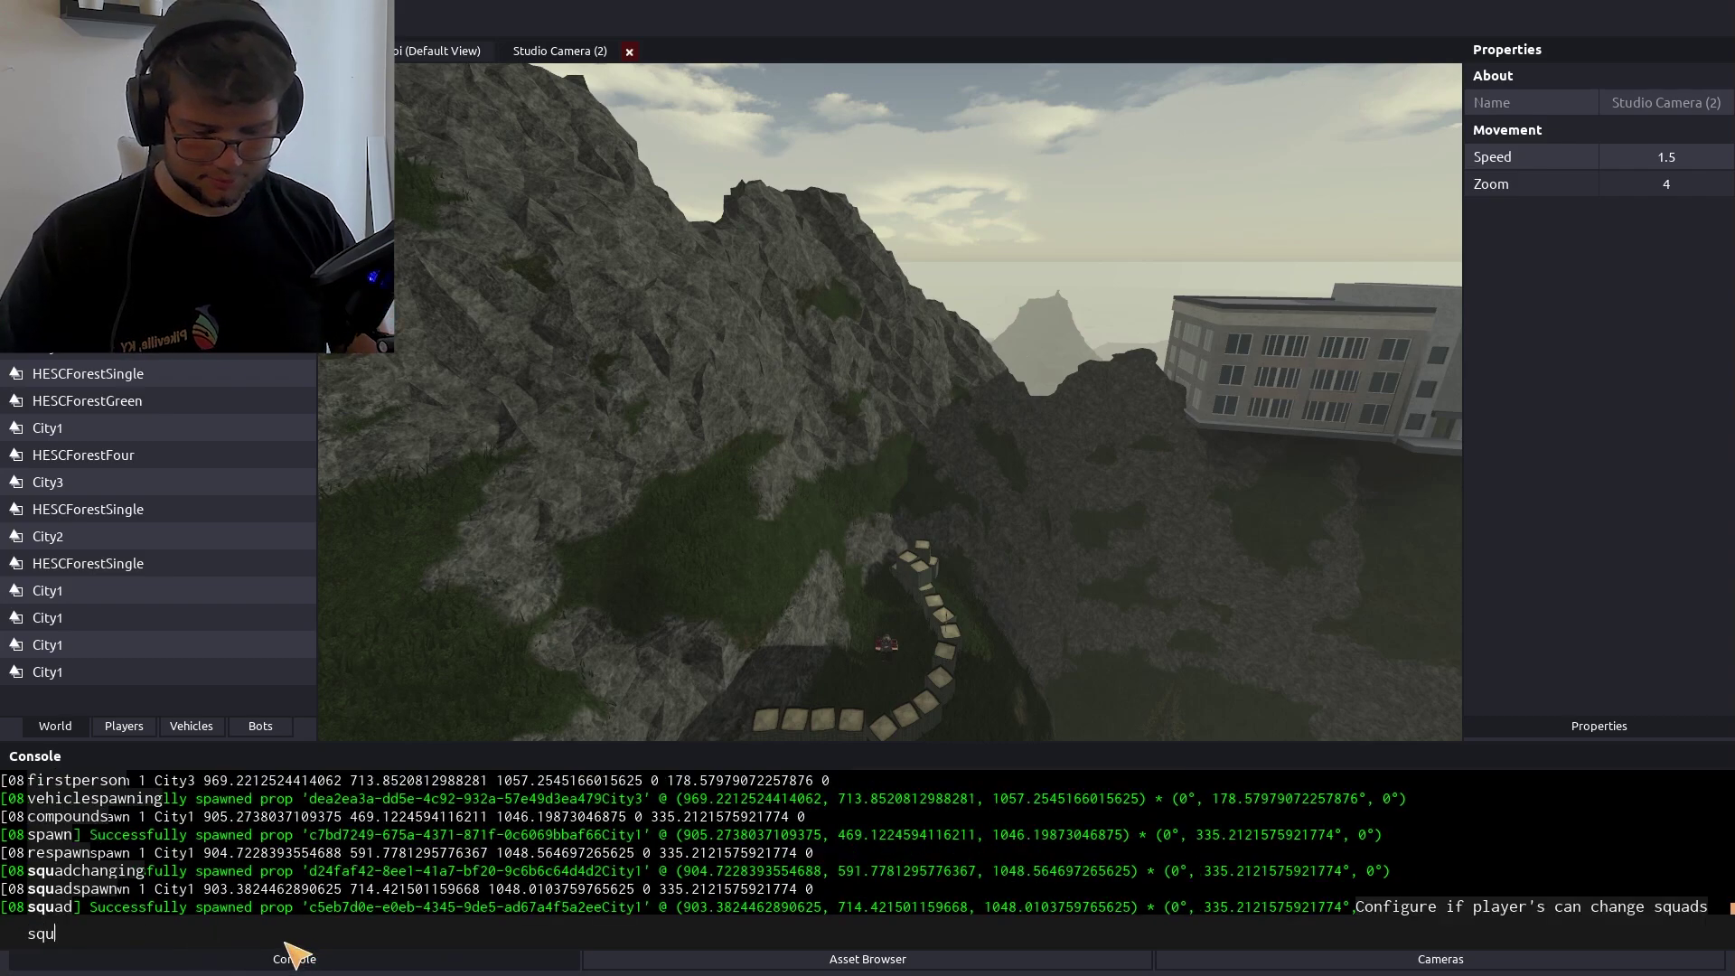
key("BackSpace")
key("BackSpace")
key("BackSpace")
type("respawn all")
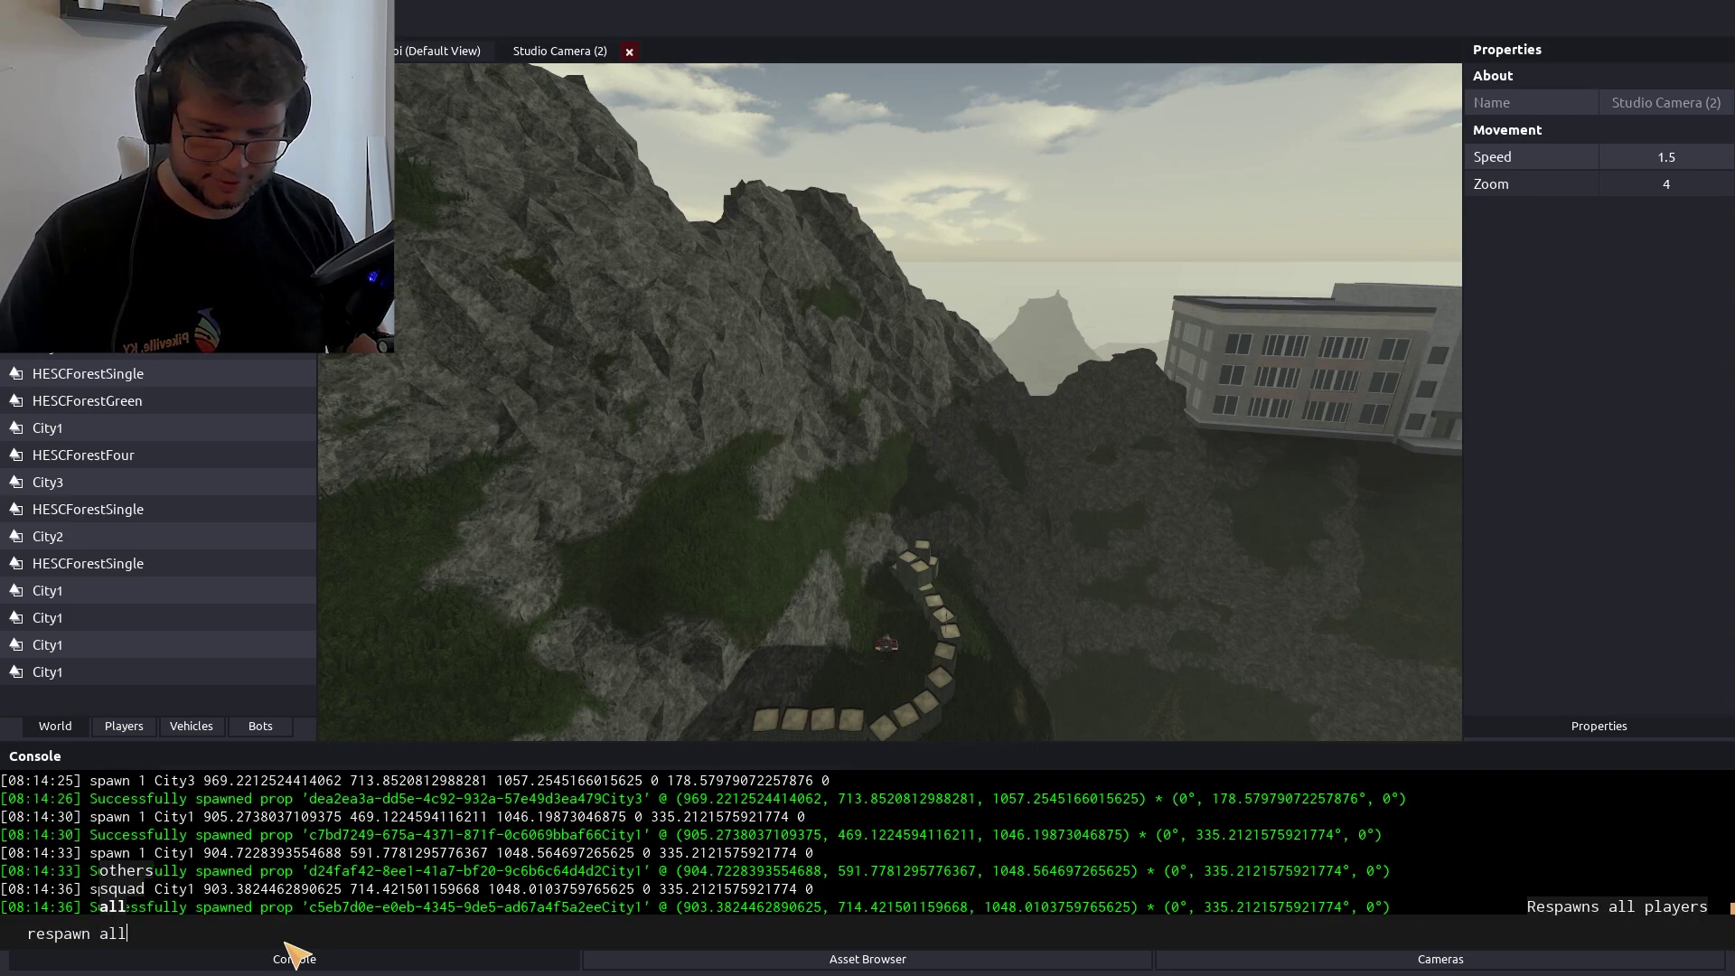
key("Return")
type("p")
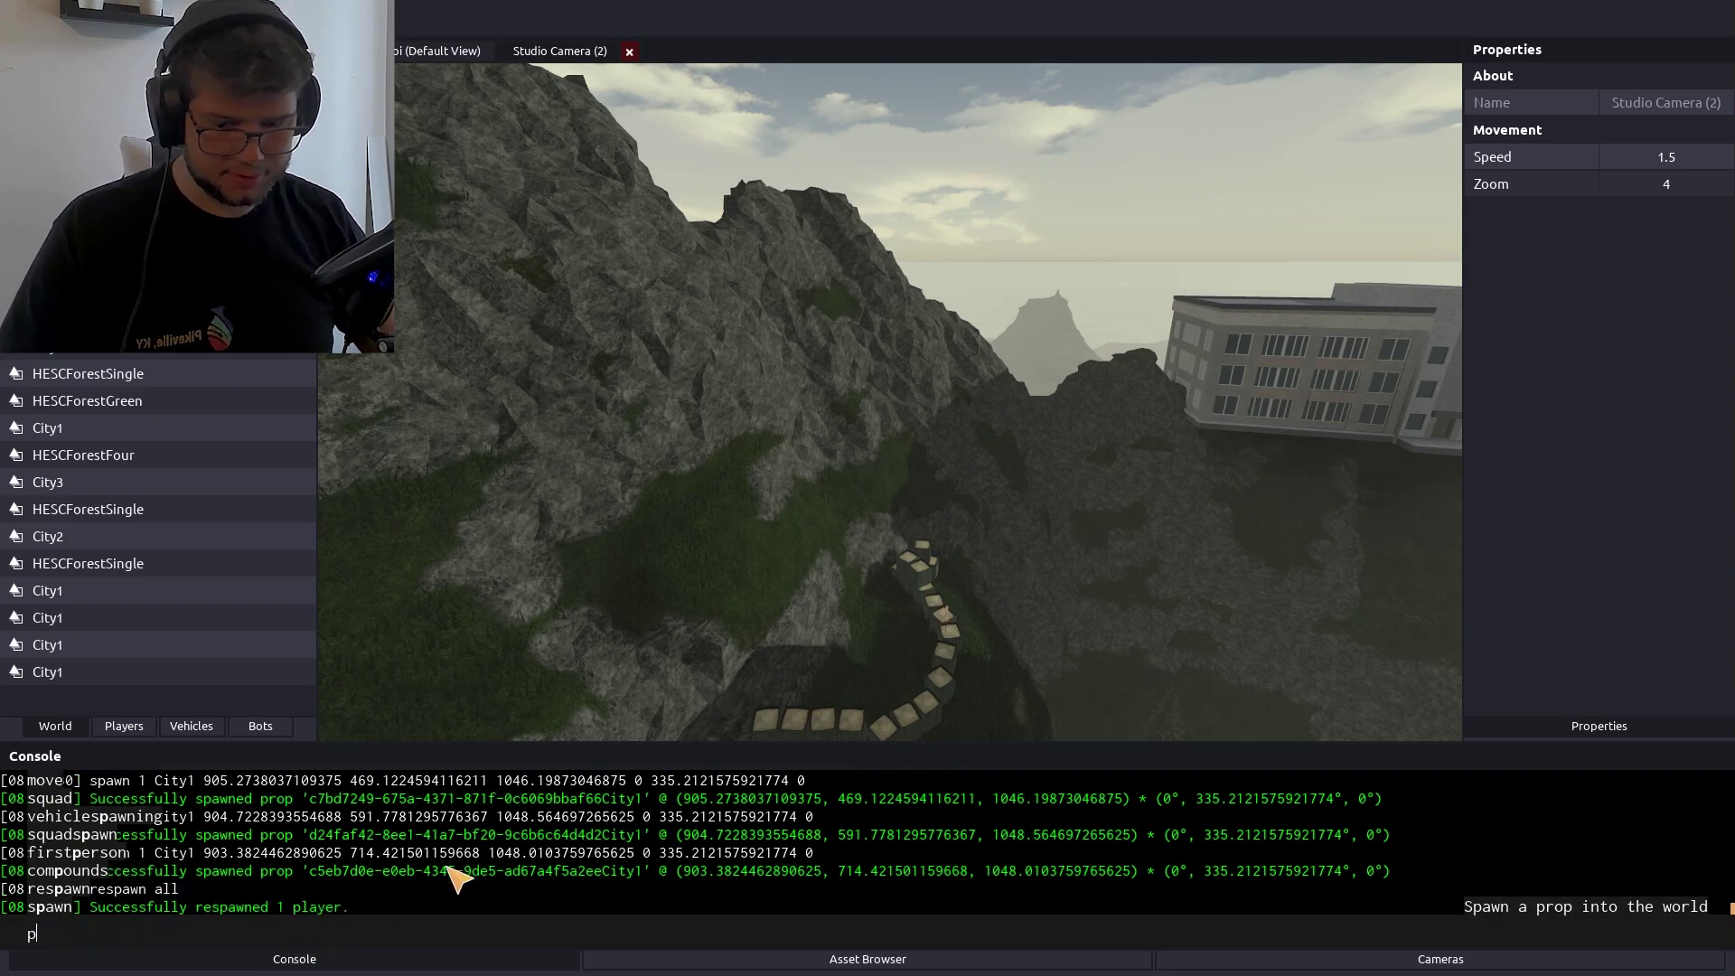
key("BackSpace")
key("Escape")
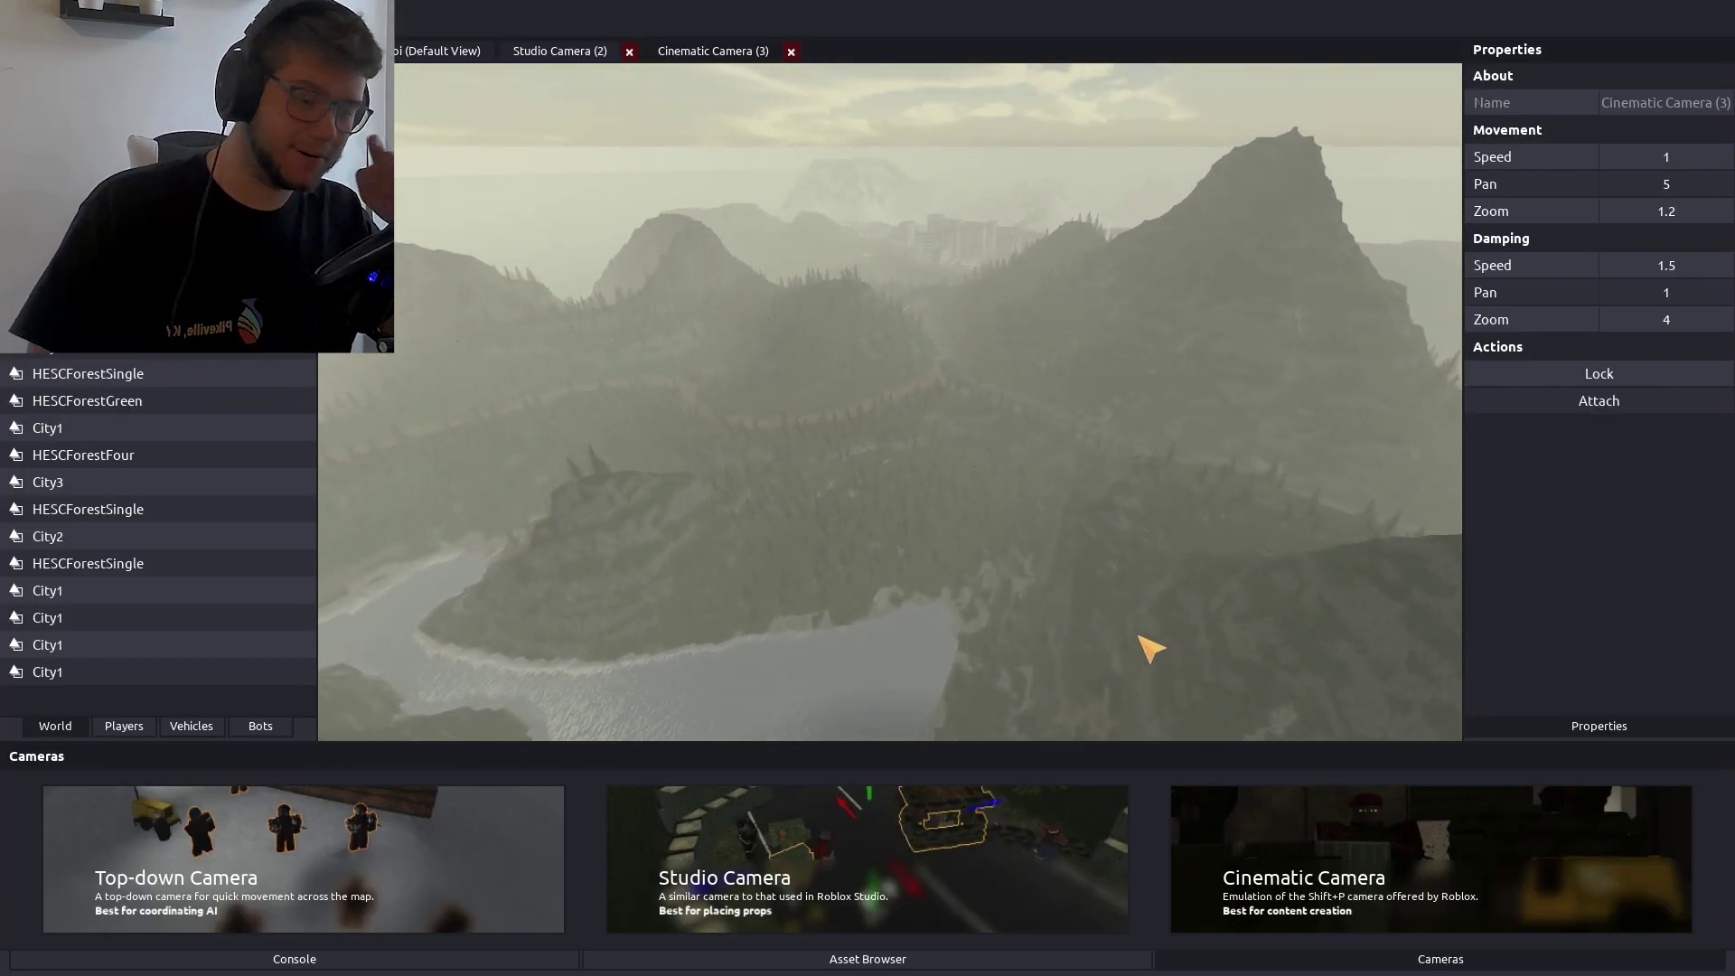
Angle the cinematic camera up-left, close Studio Camera (2), and edit its Zoom value
mouse_move(1007, 620)
left_mouse_down()
mouse_move(912, 583)
mouse_move(945, 602)
left_mouse_up()
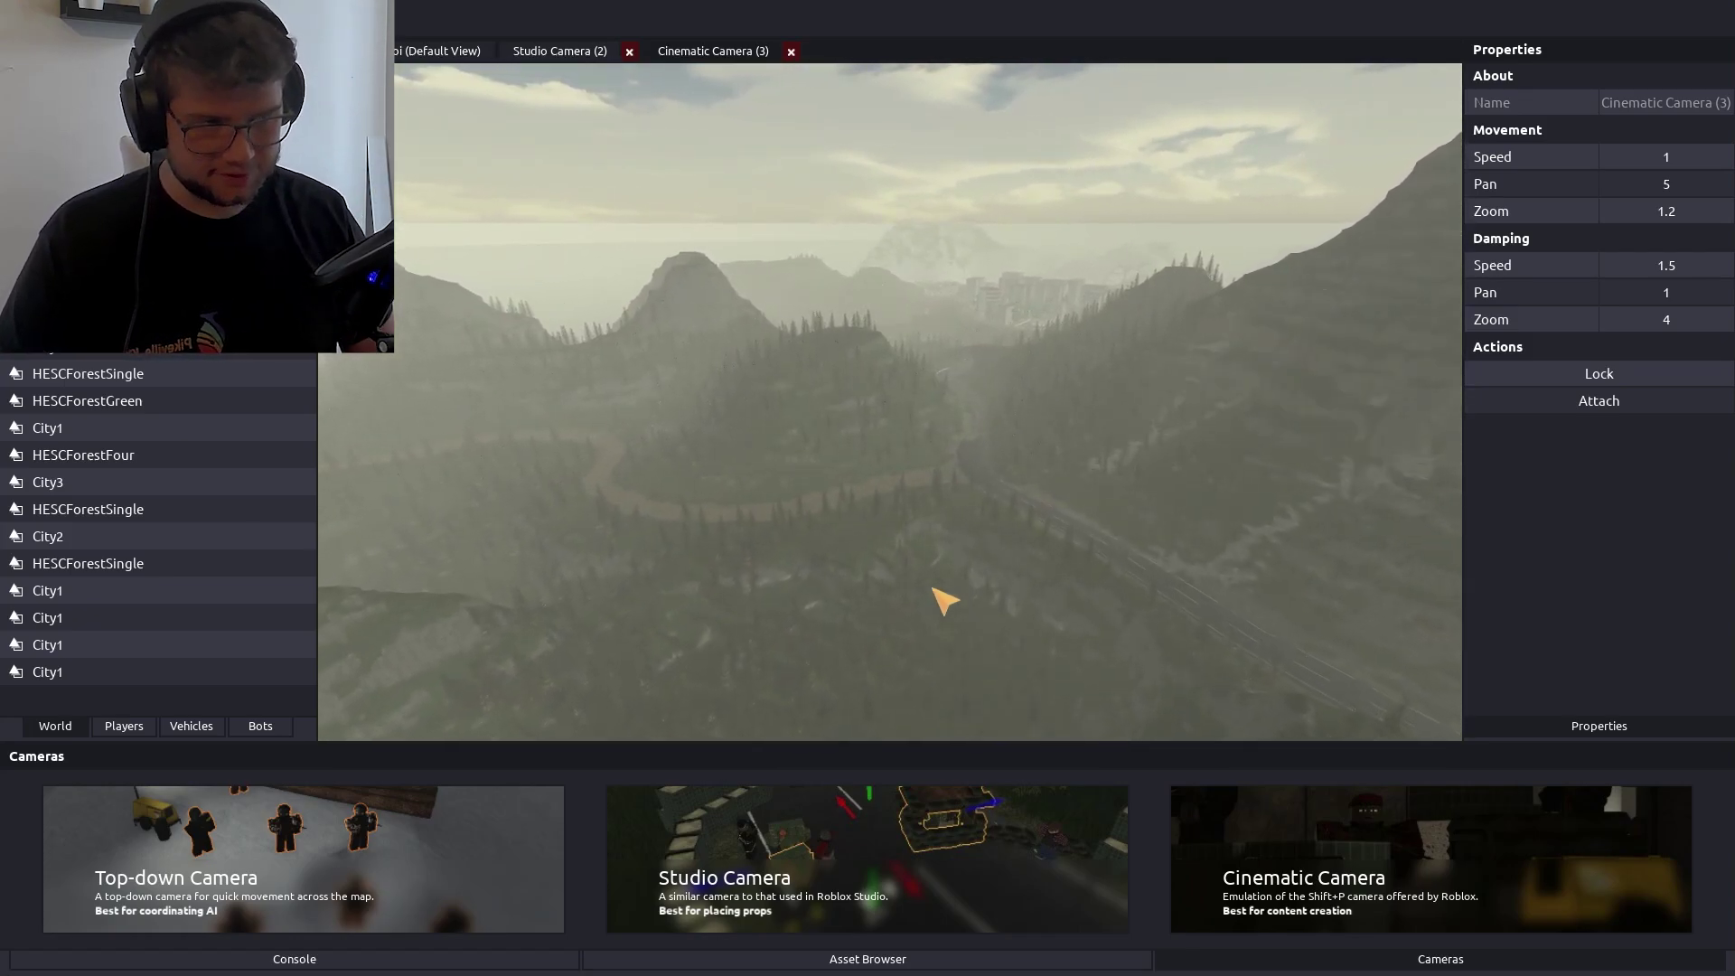
left_click(629, 51)
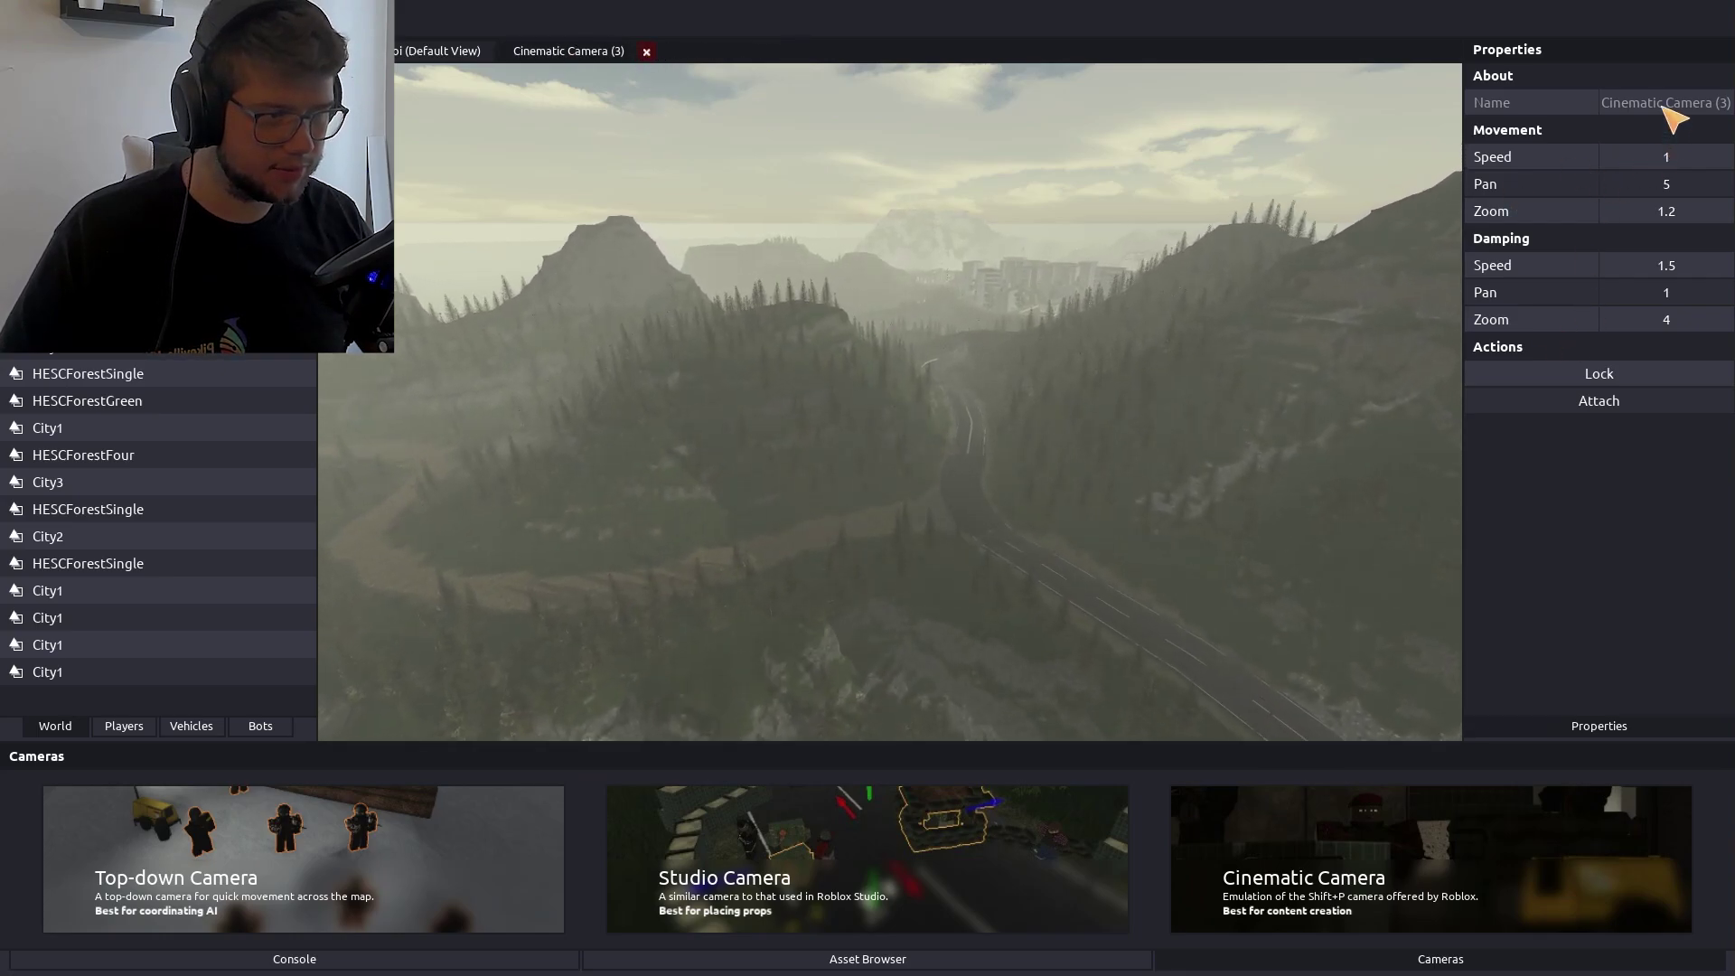
left_click(1668, 212)
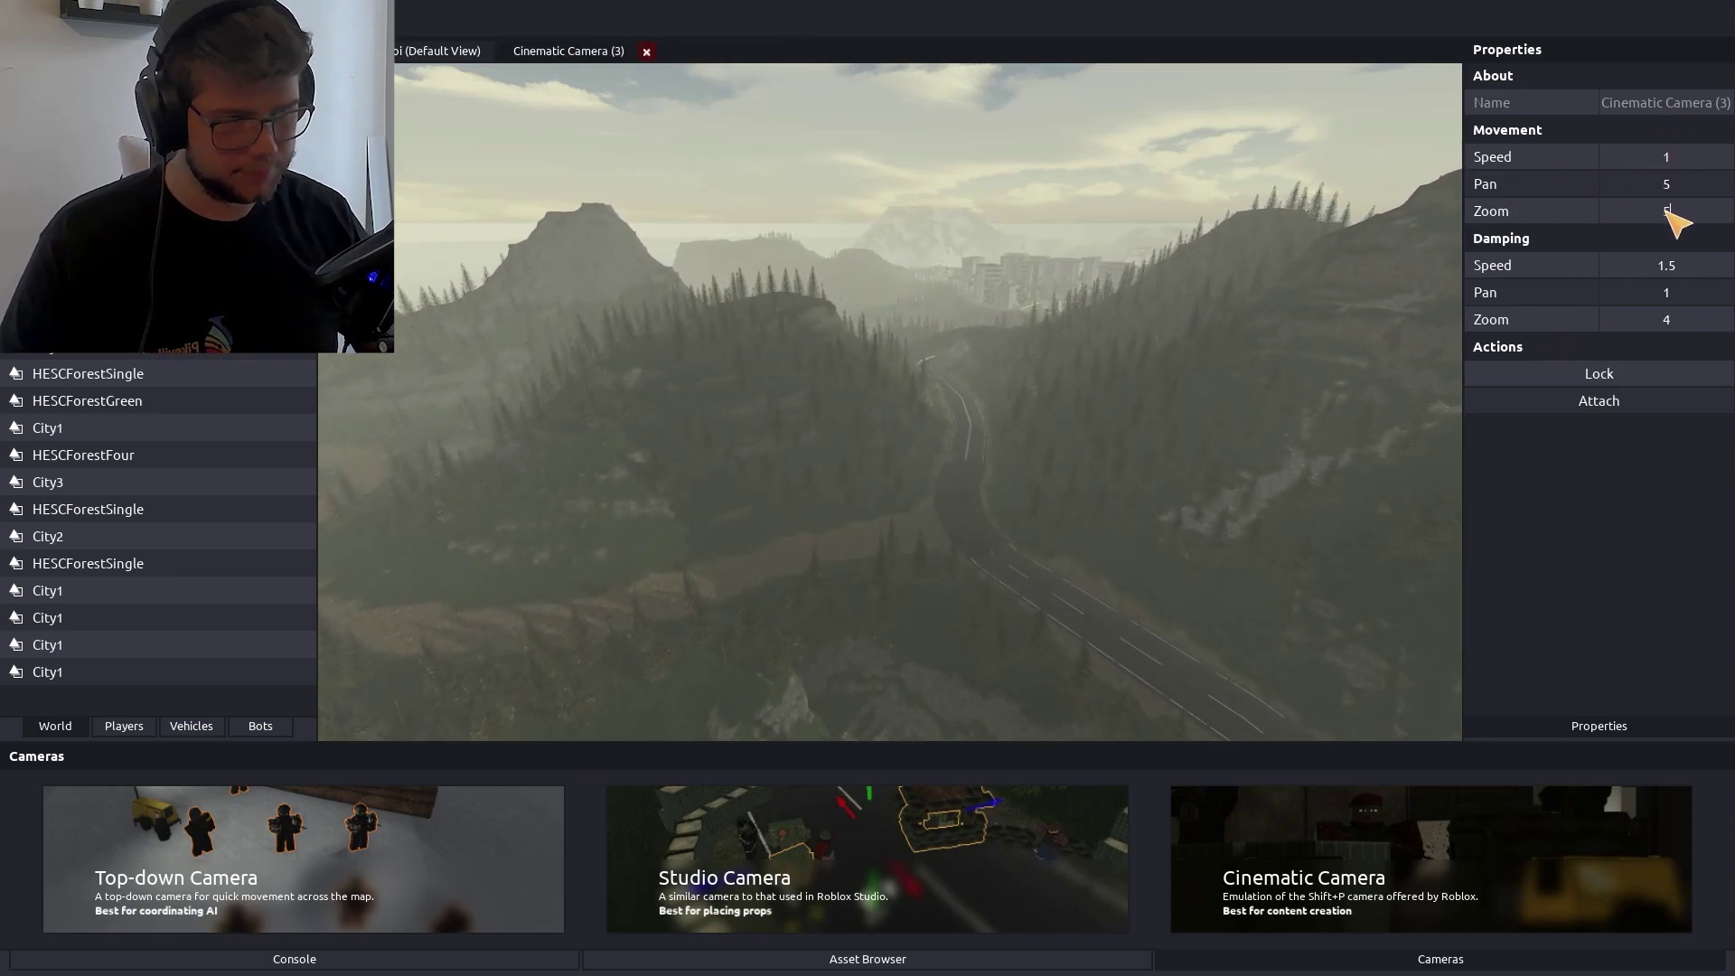